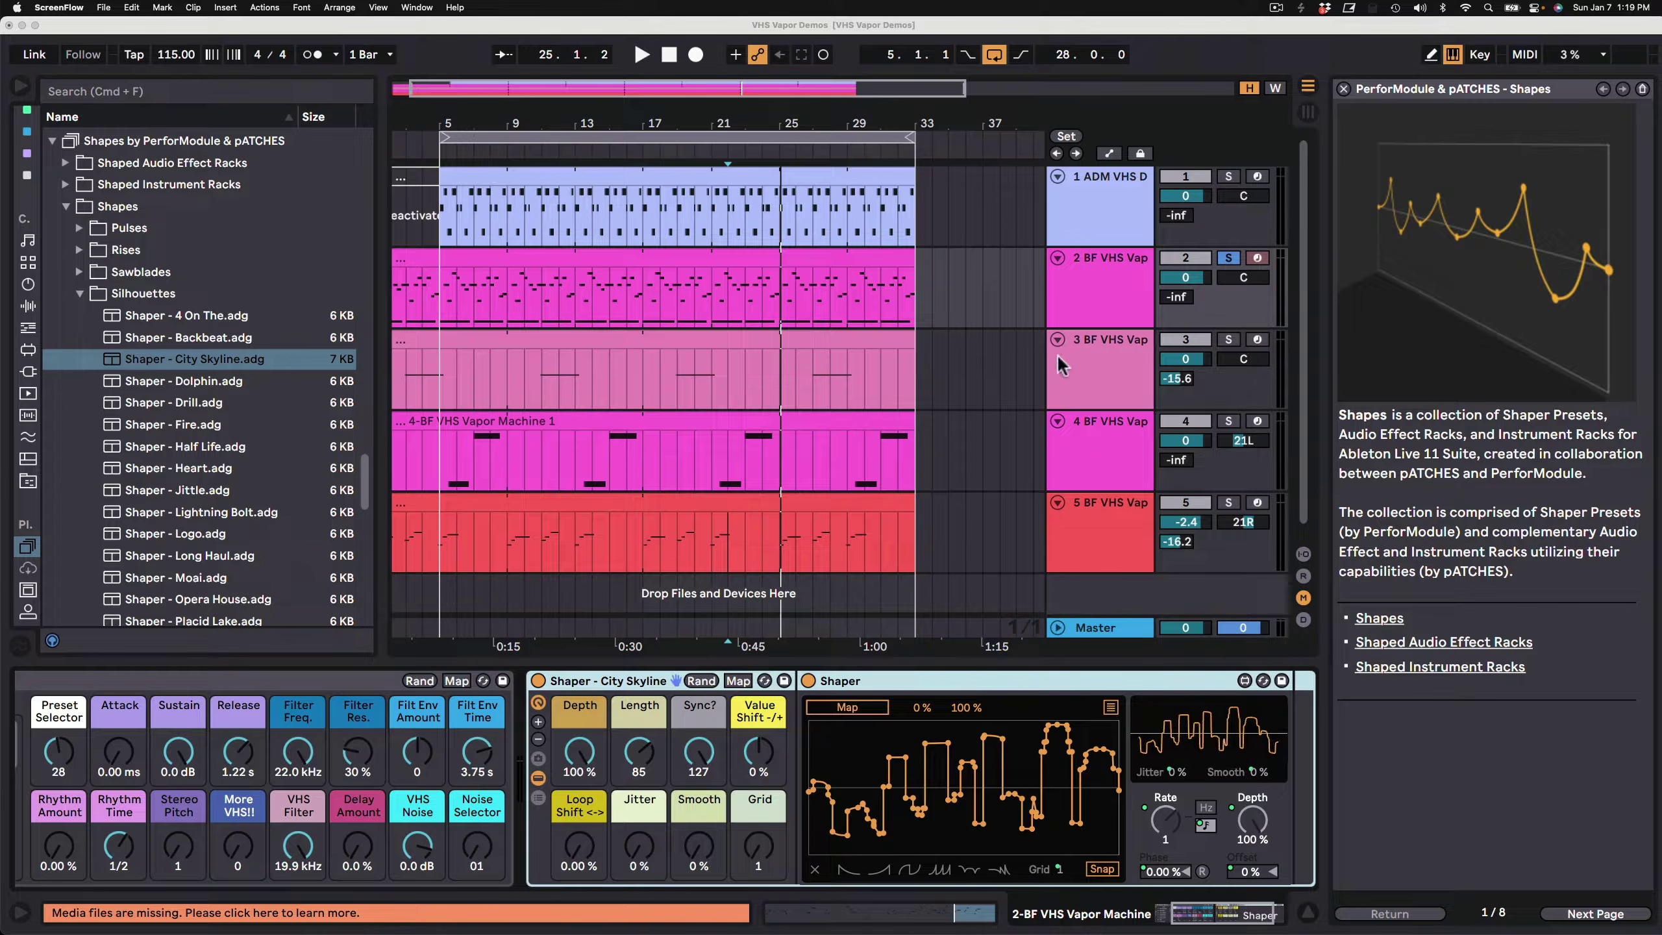
Select the Shapes by PerforModule & pATCHES pack and page through its info text to the last page, Shaped Instrument Racks.
left_click(198, 135)
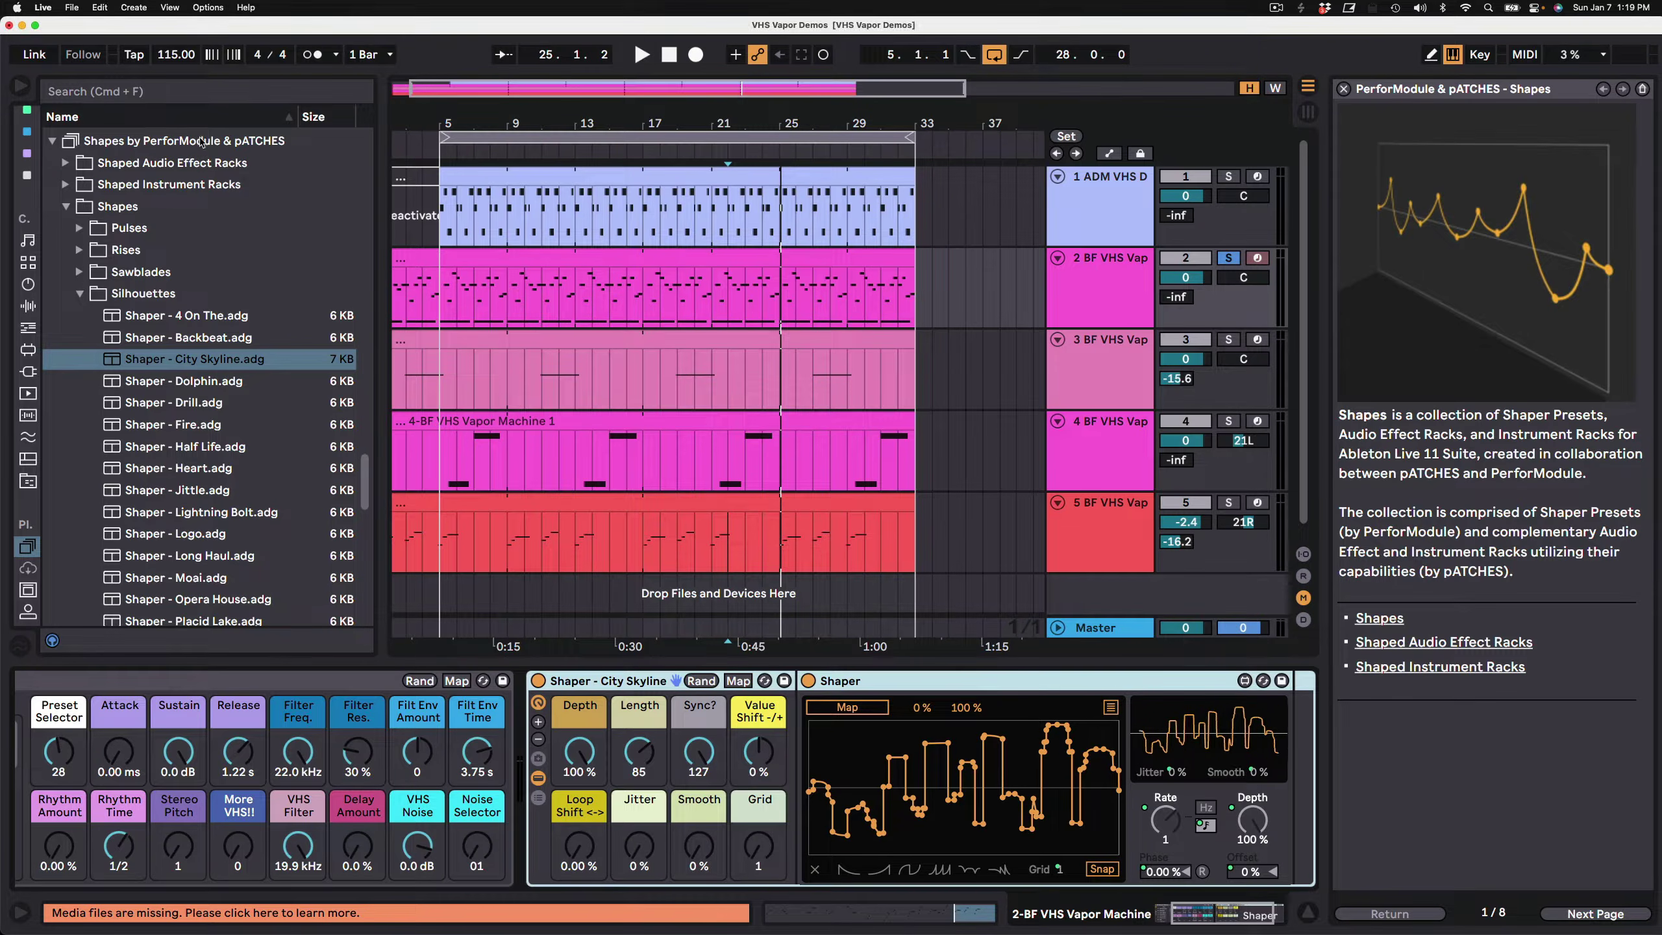
left_click(126, 141)
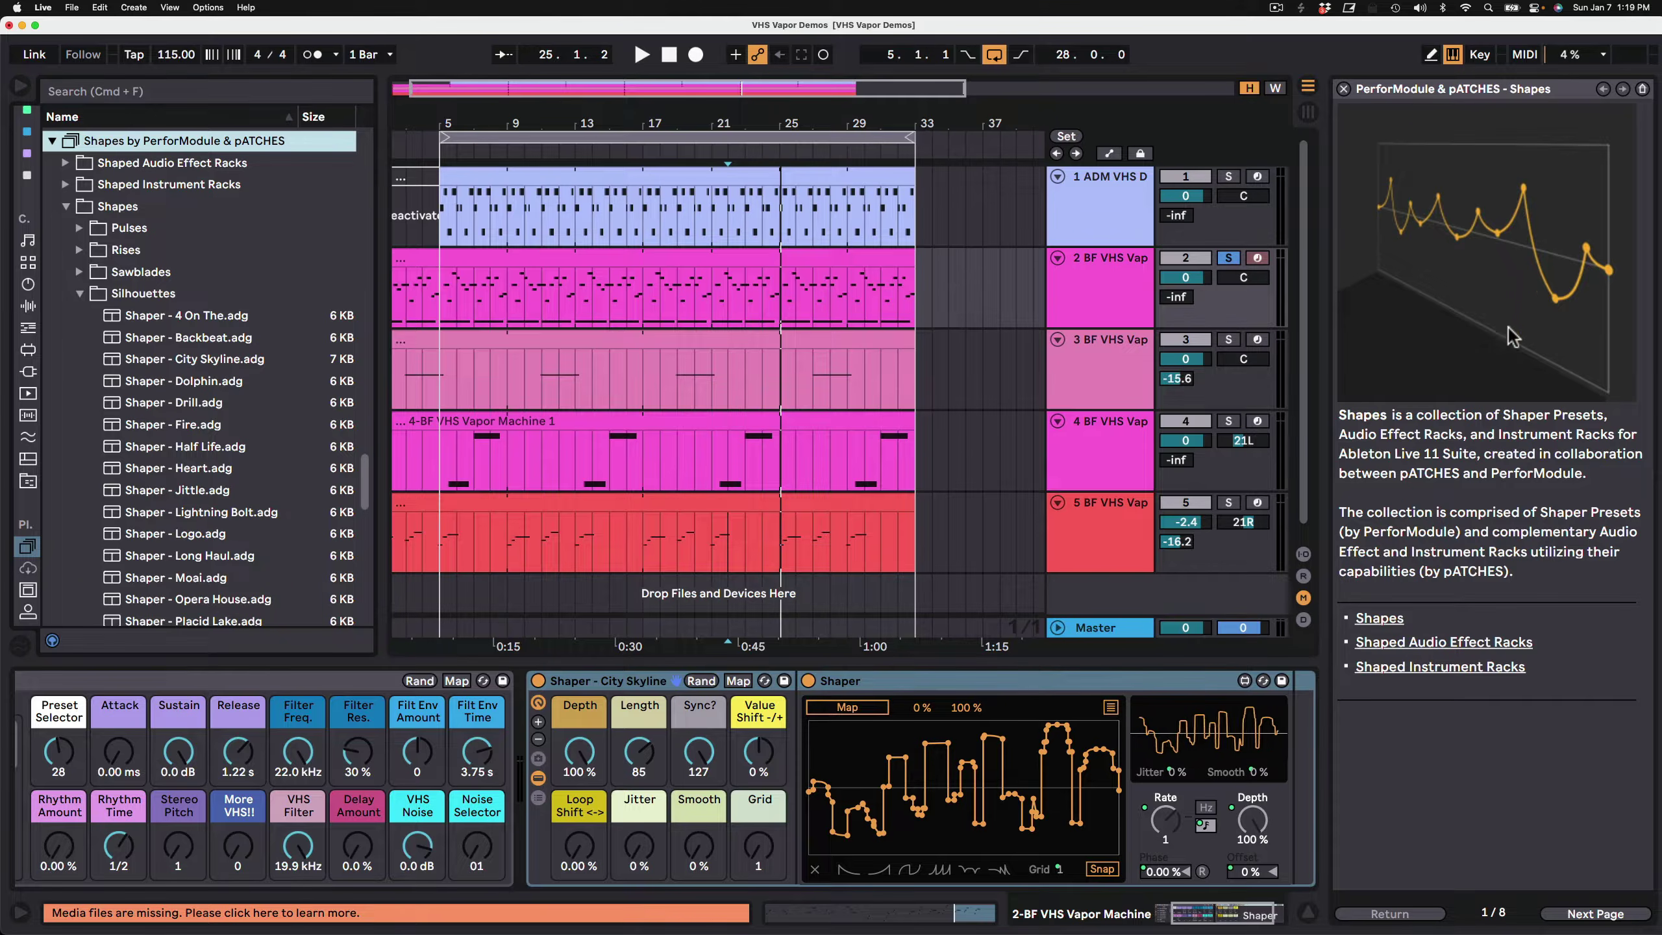
left_click(1573, 917)
left_click(1573, 916)
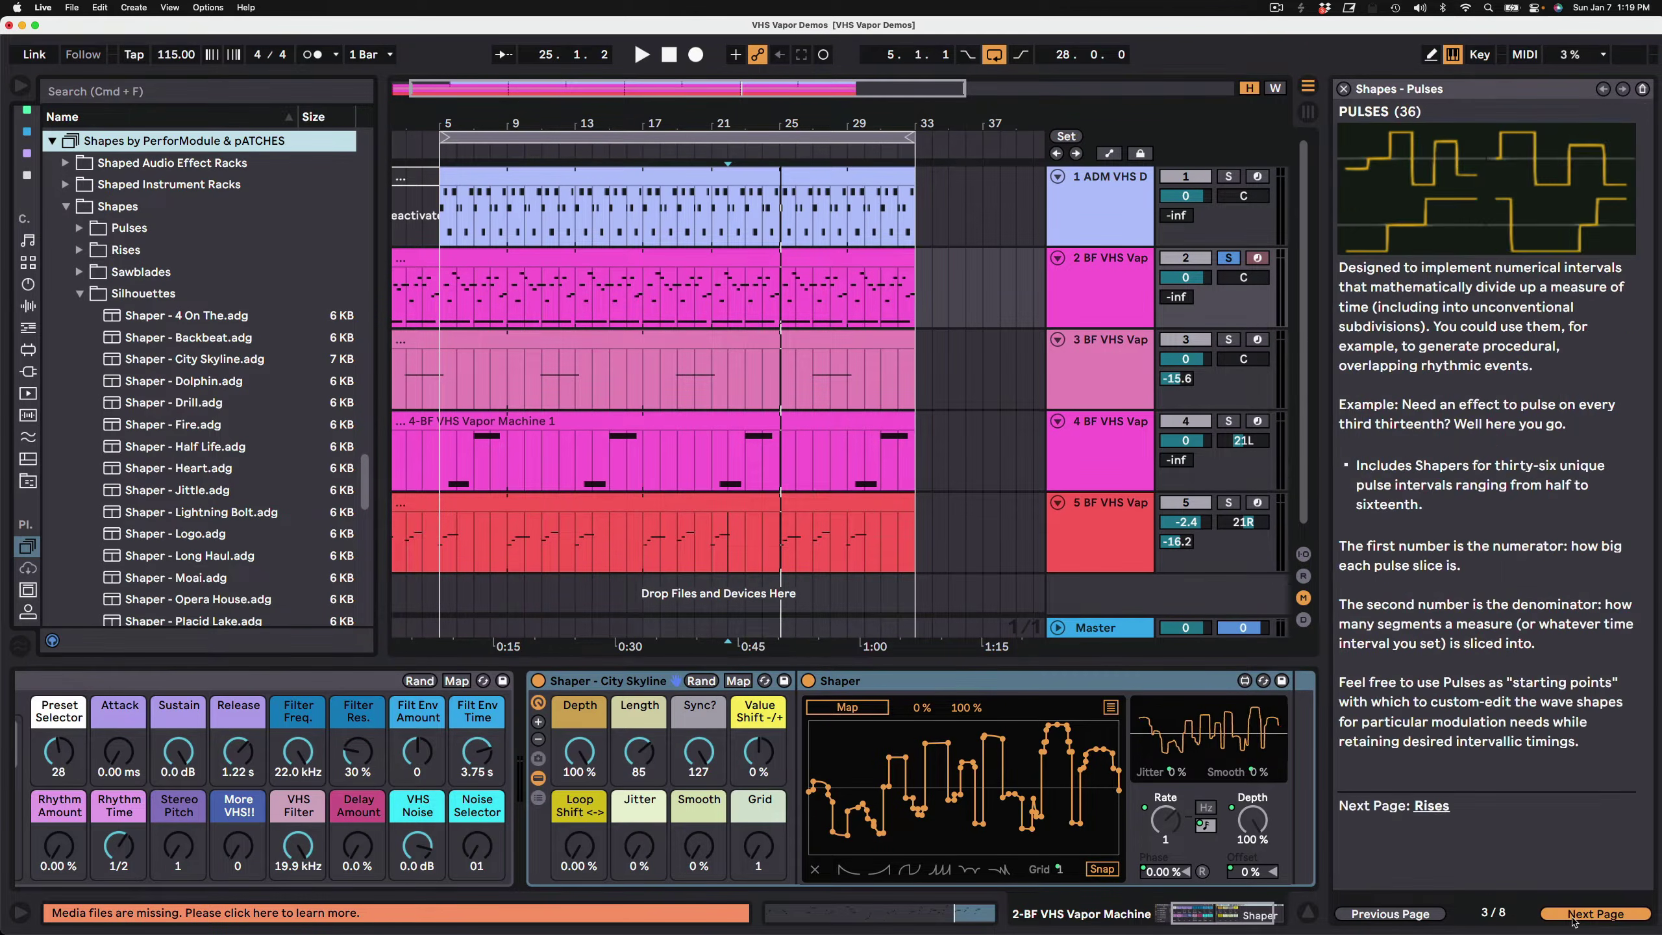
left_click(1573, 917)
left_click(1574, 916)
left_click(1574, 916)
left_click(1573, 916)
left_click(1574, 916)
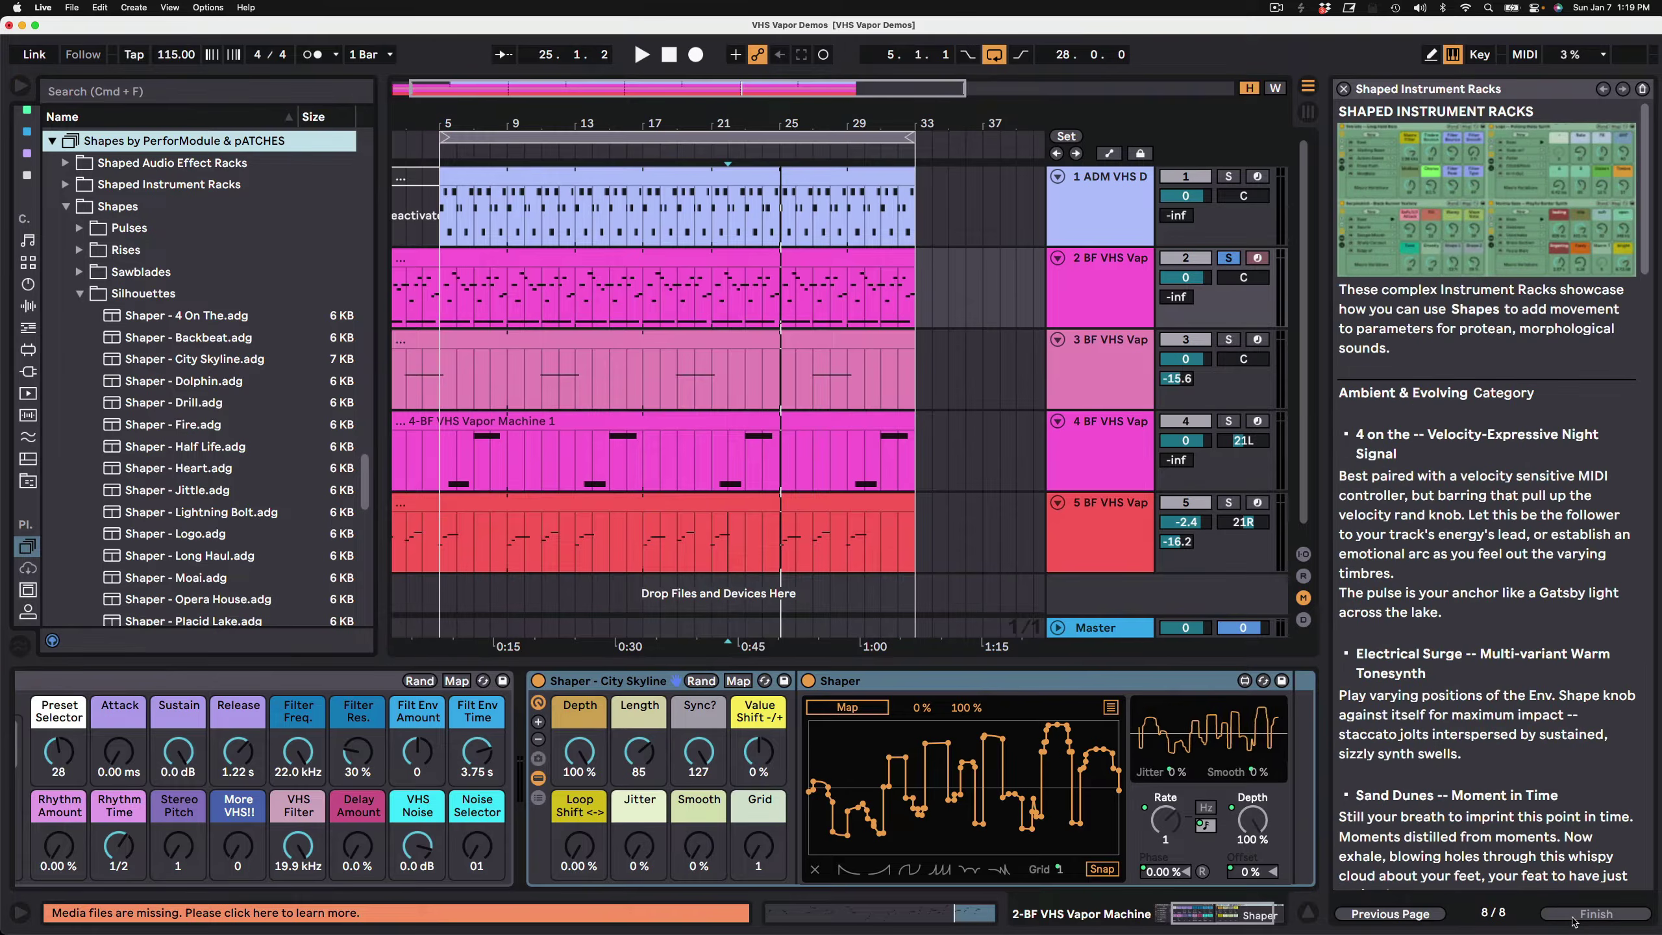
Page back through the Shapes pack's info text to its first page.
left_click(1439, 916)
left_click(1439, 917)
left_click(1439, 916)
left_click(1439, 916)
left_click(1439, 917)
left_click(1439, 917)
left_click(1439, 917)
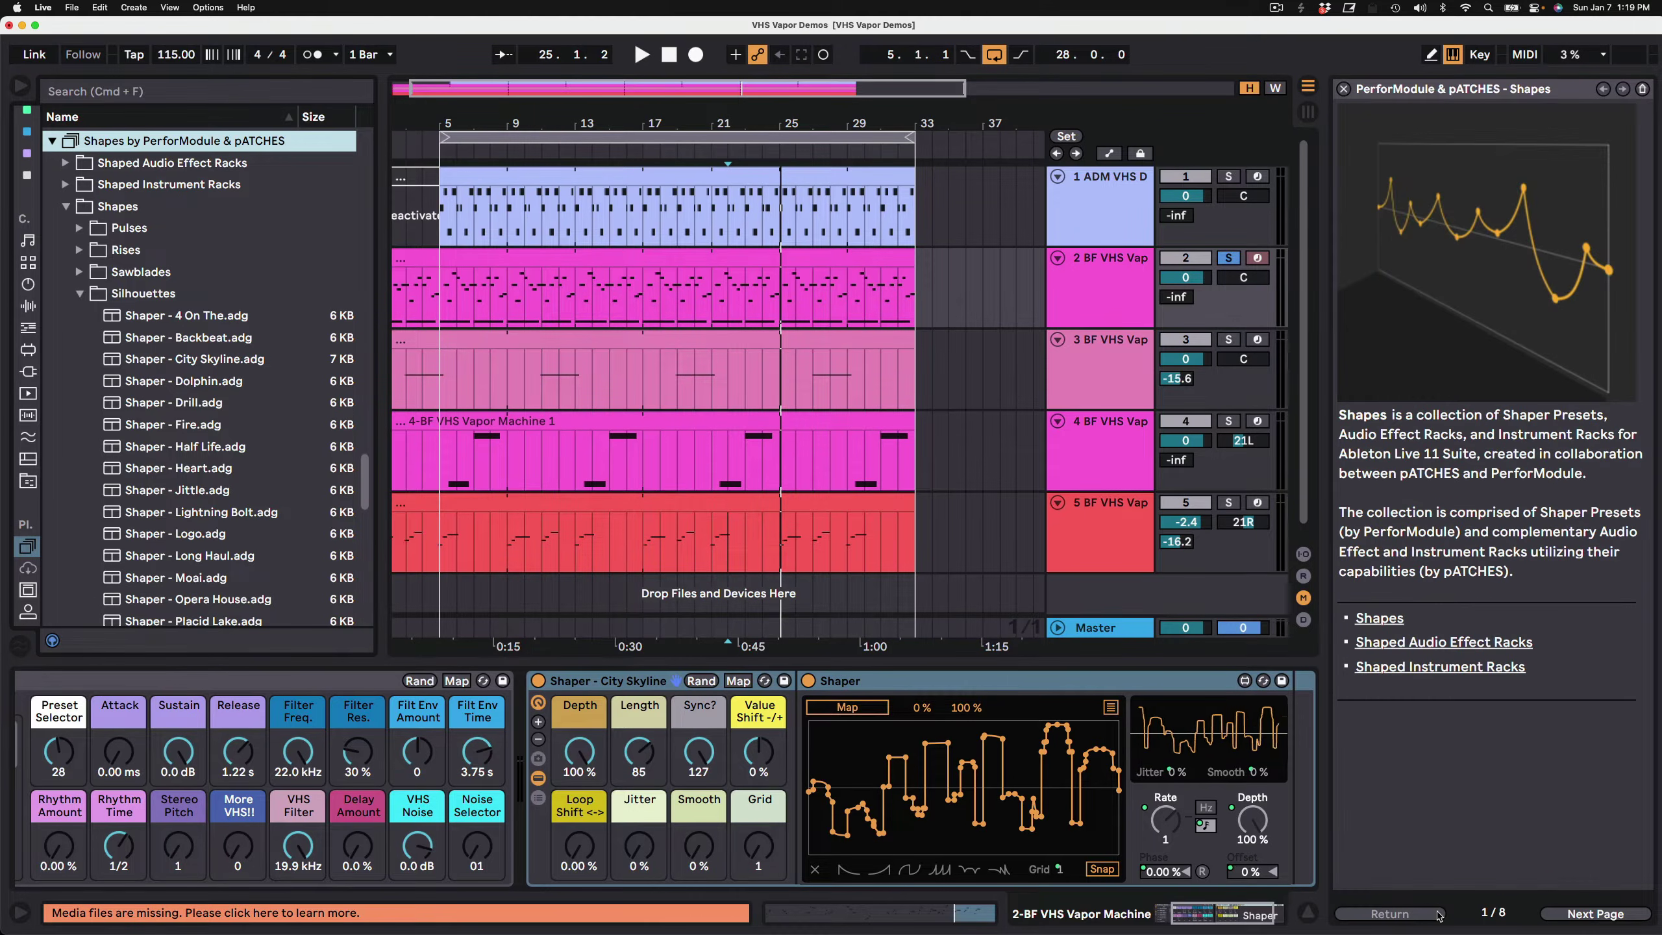
Switch to Preview and page through shapes.2.pdf from the beginning to the Instrument Racks page.
key("super+Tab")
key("Down")
key("Down")
key("Down")
key("Down")
key("Down")
key("Down")
key("Down")
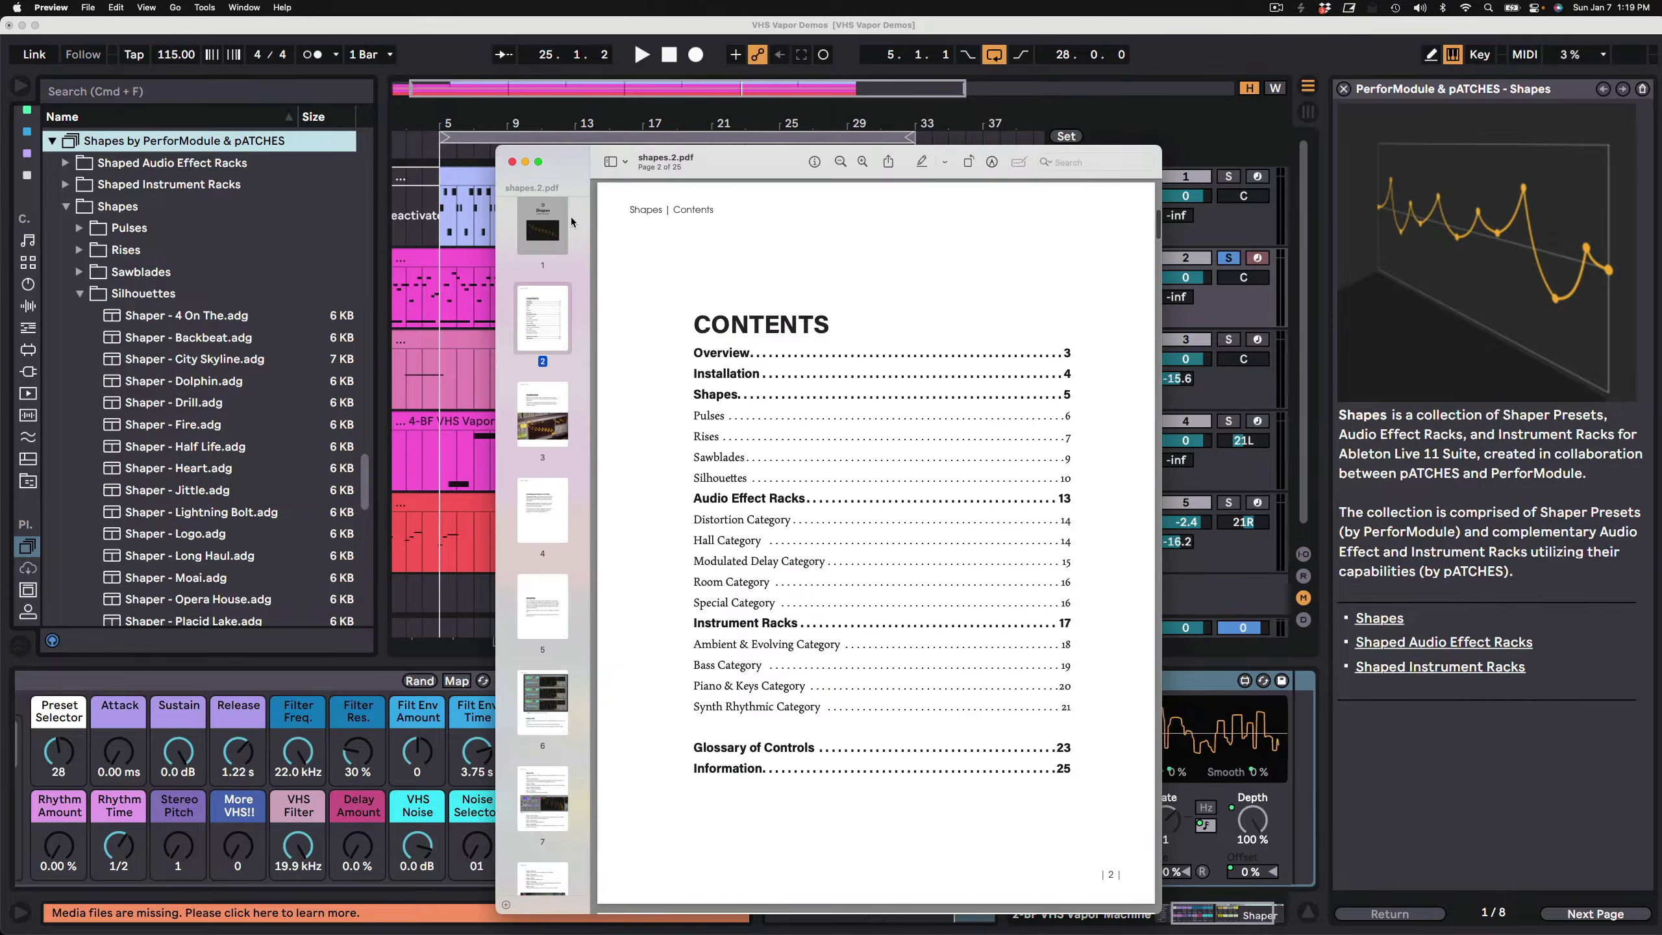
key("Down")
key("Down")
key("Down")
key("Down")
key("Down")
key("Down")
key("Down")
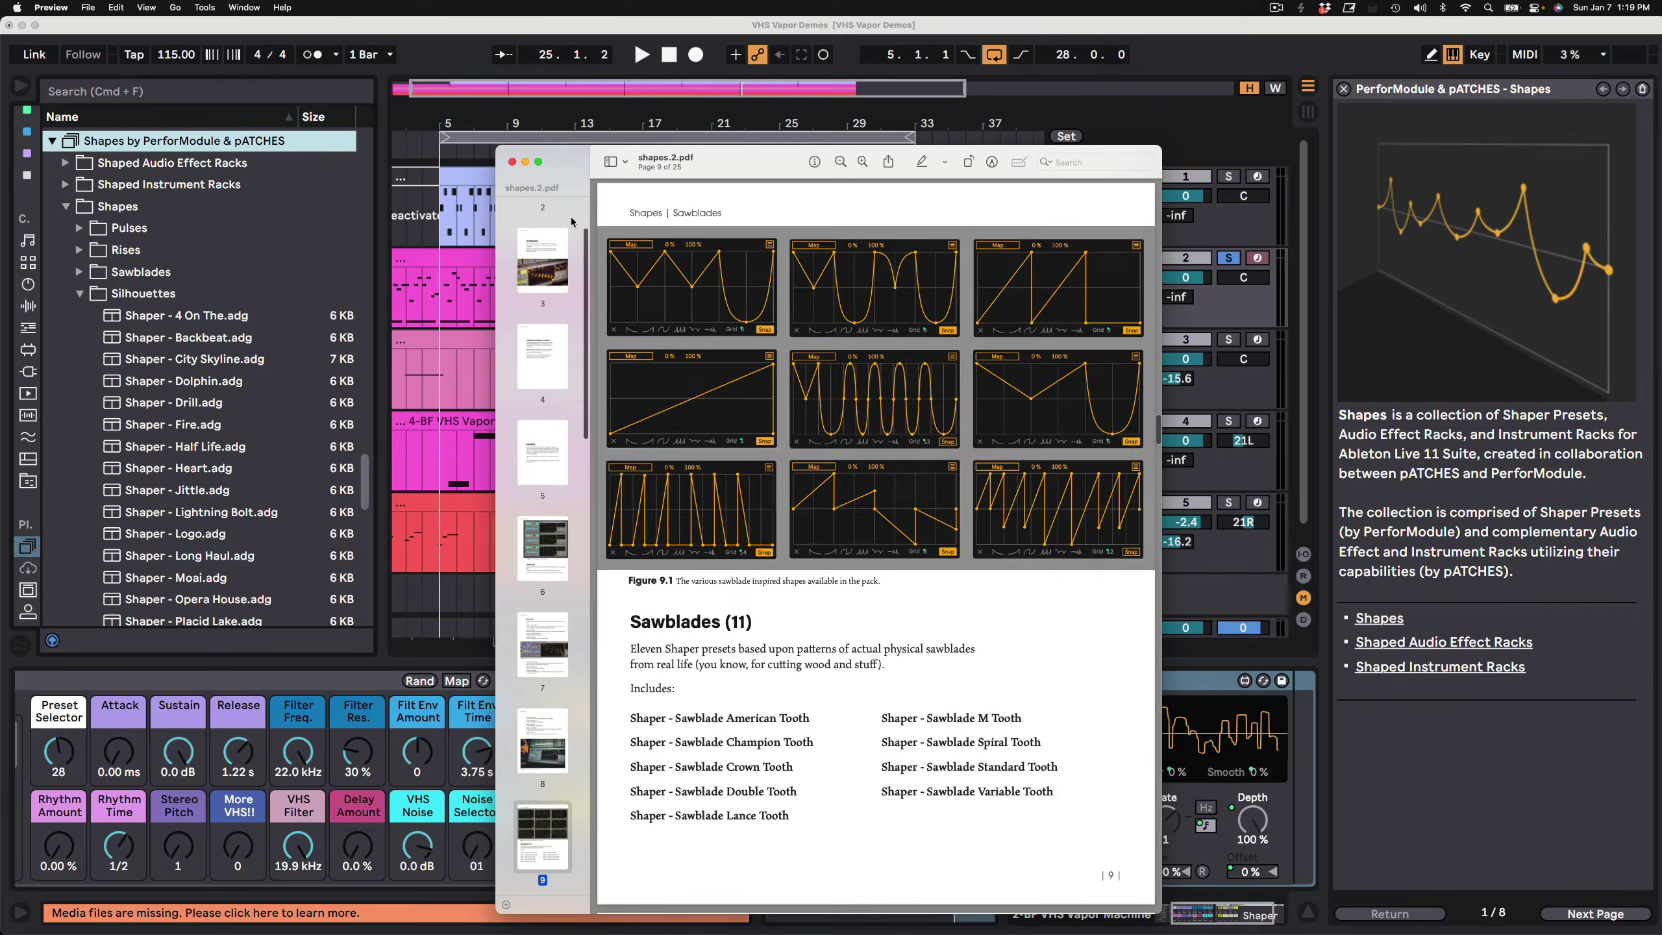
key("Down")
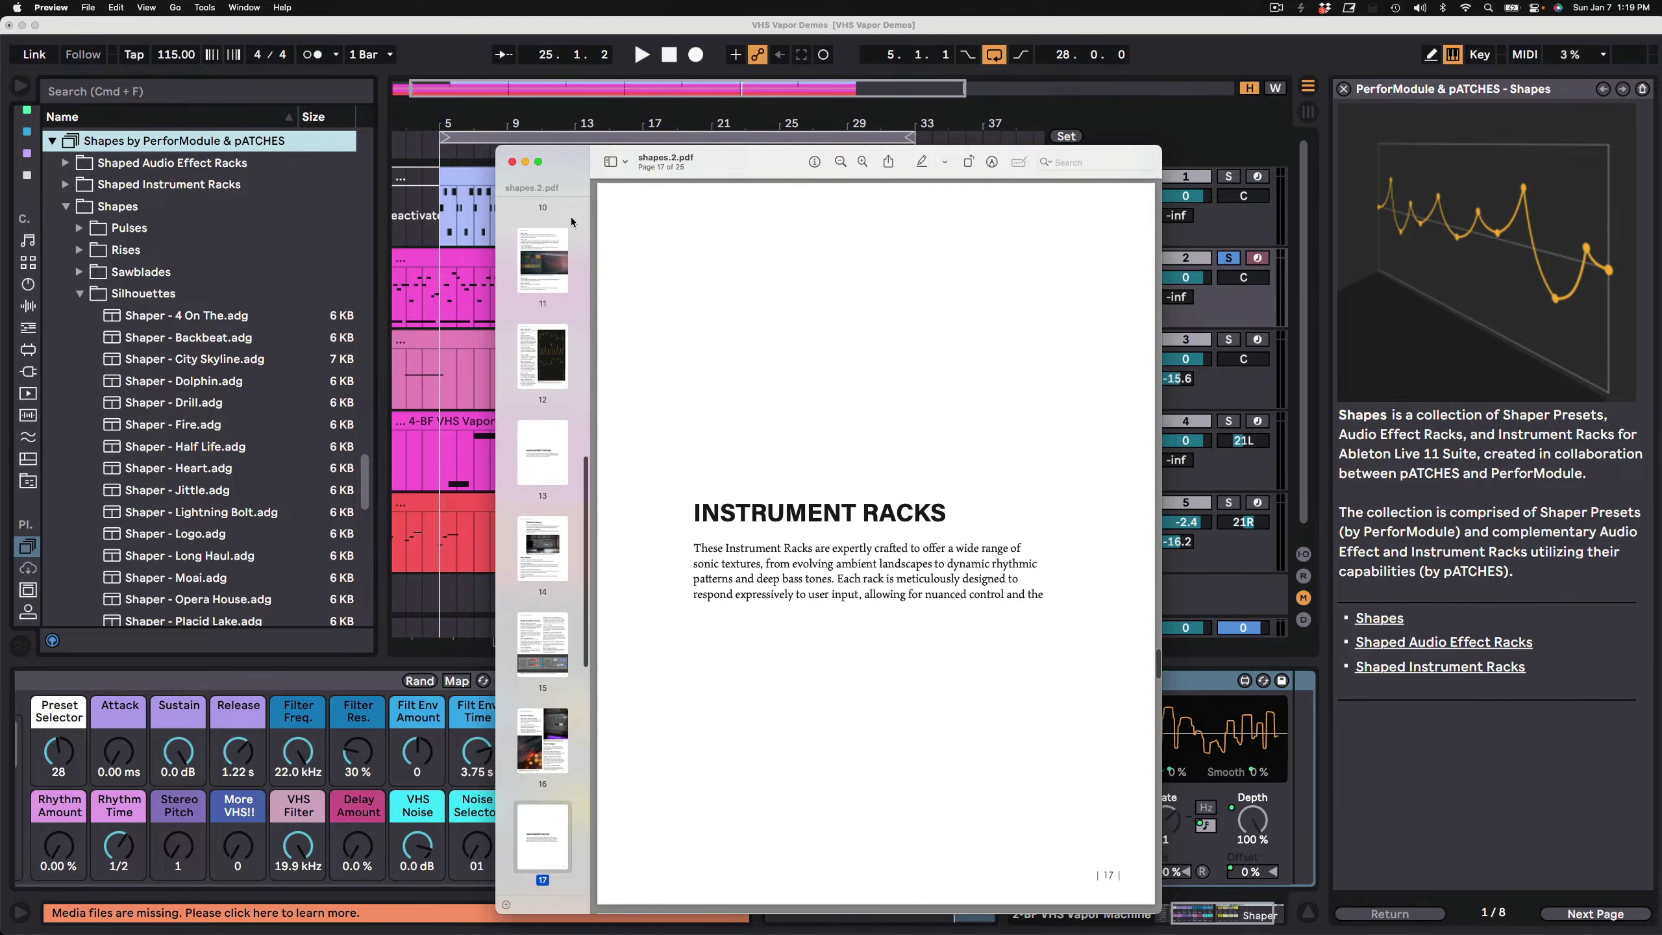
Switch back to Ableton Live, start playback and map the City Skyline Shaper to the VHS Vapor Machine's Filter Freq.
key("super+Tab")
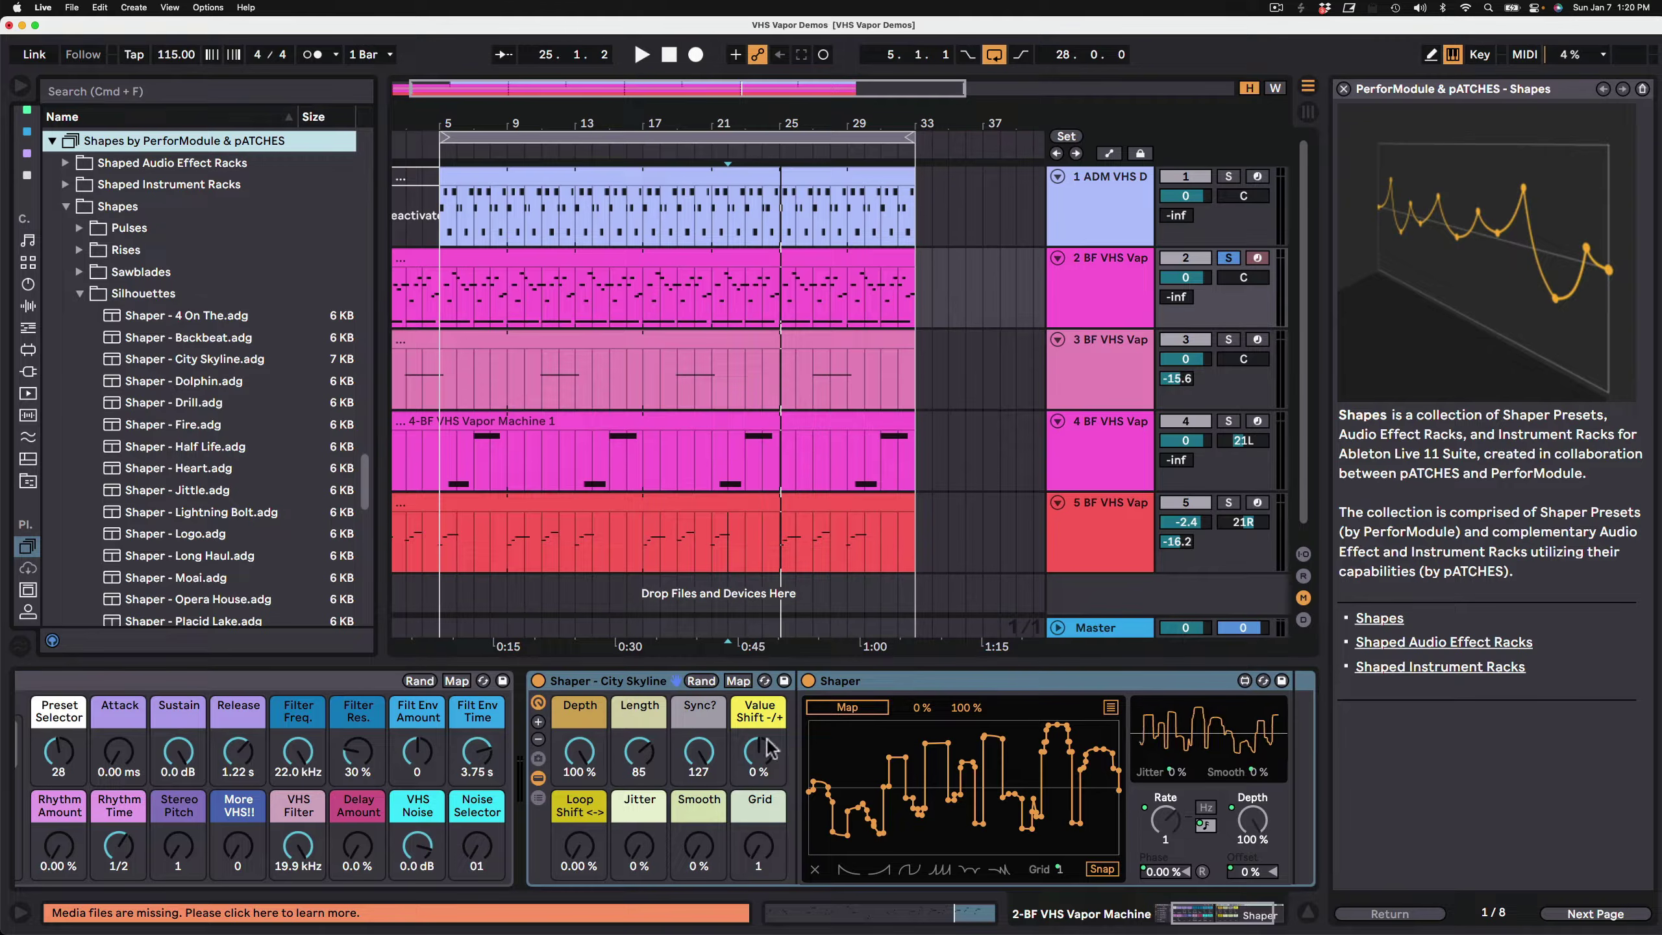
scroll(536, 684, "right", 3)
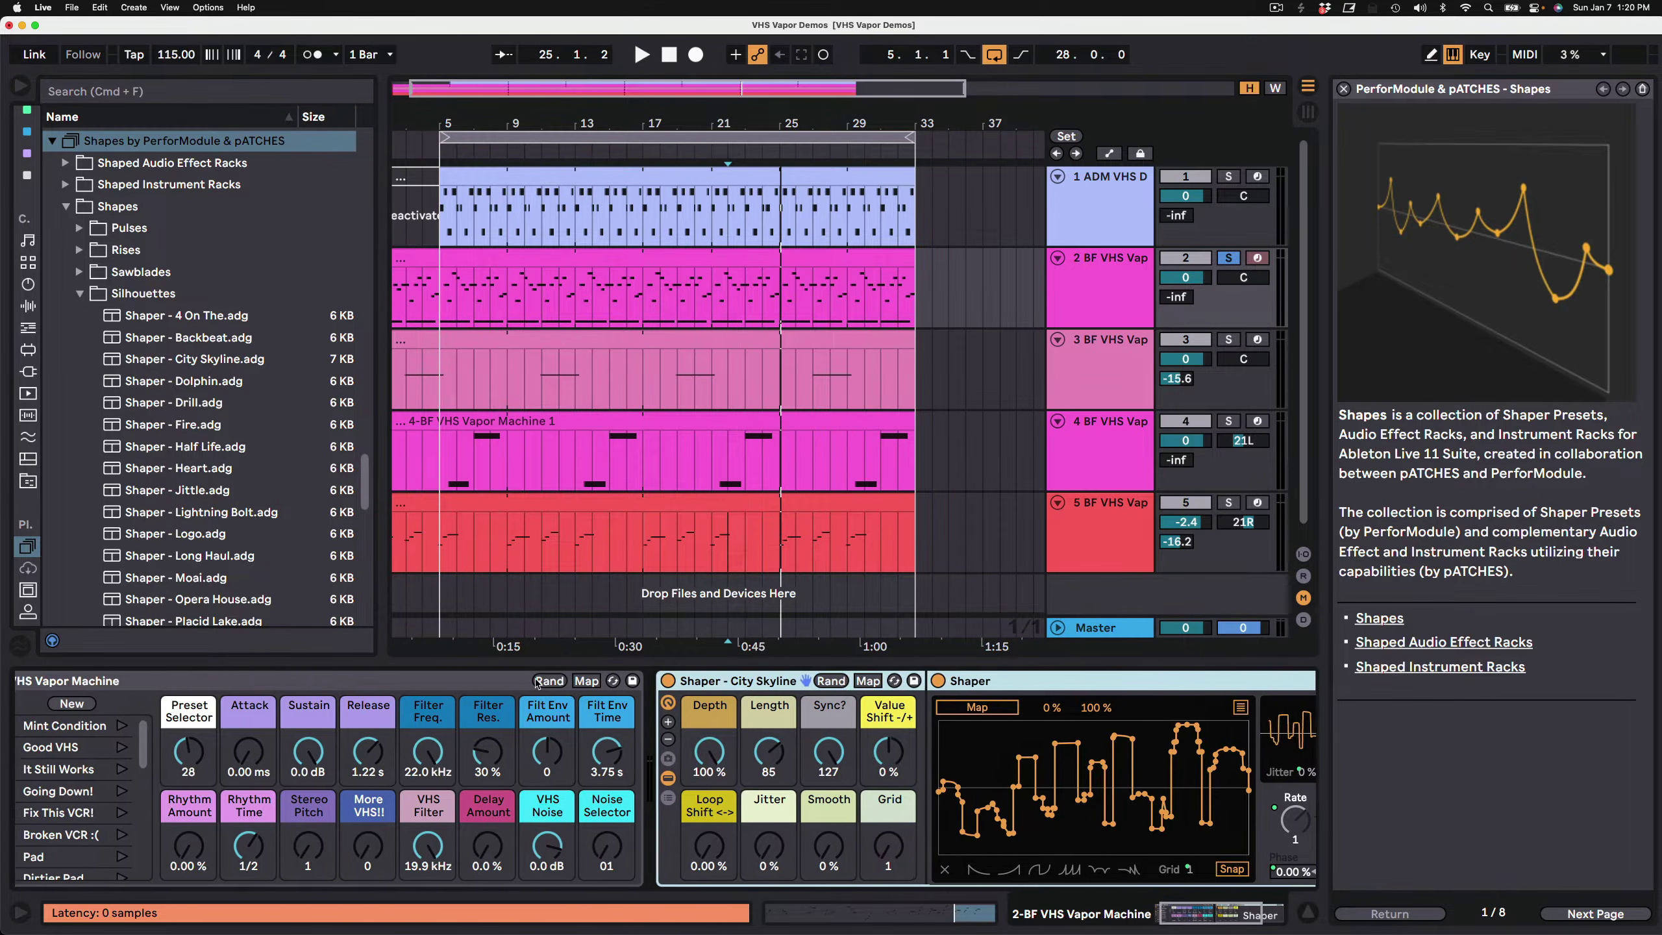
scroll(536, 683, "right", 1)
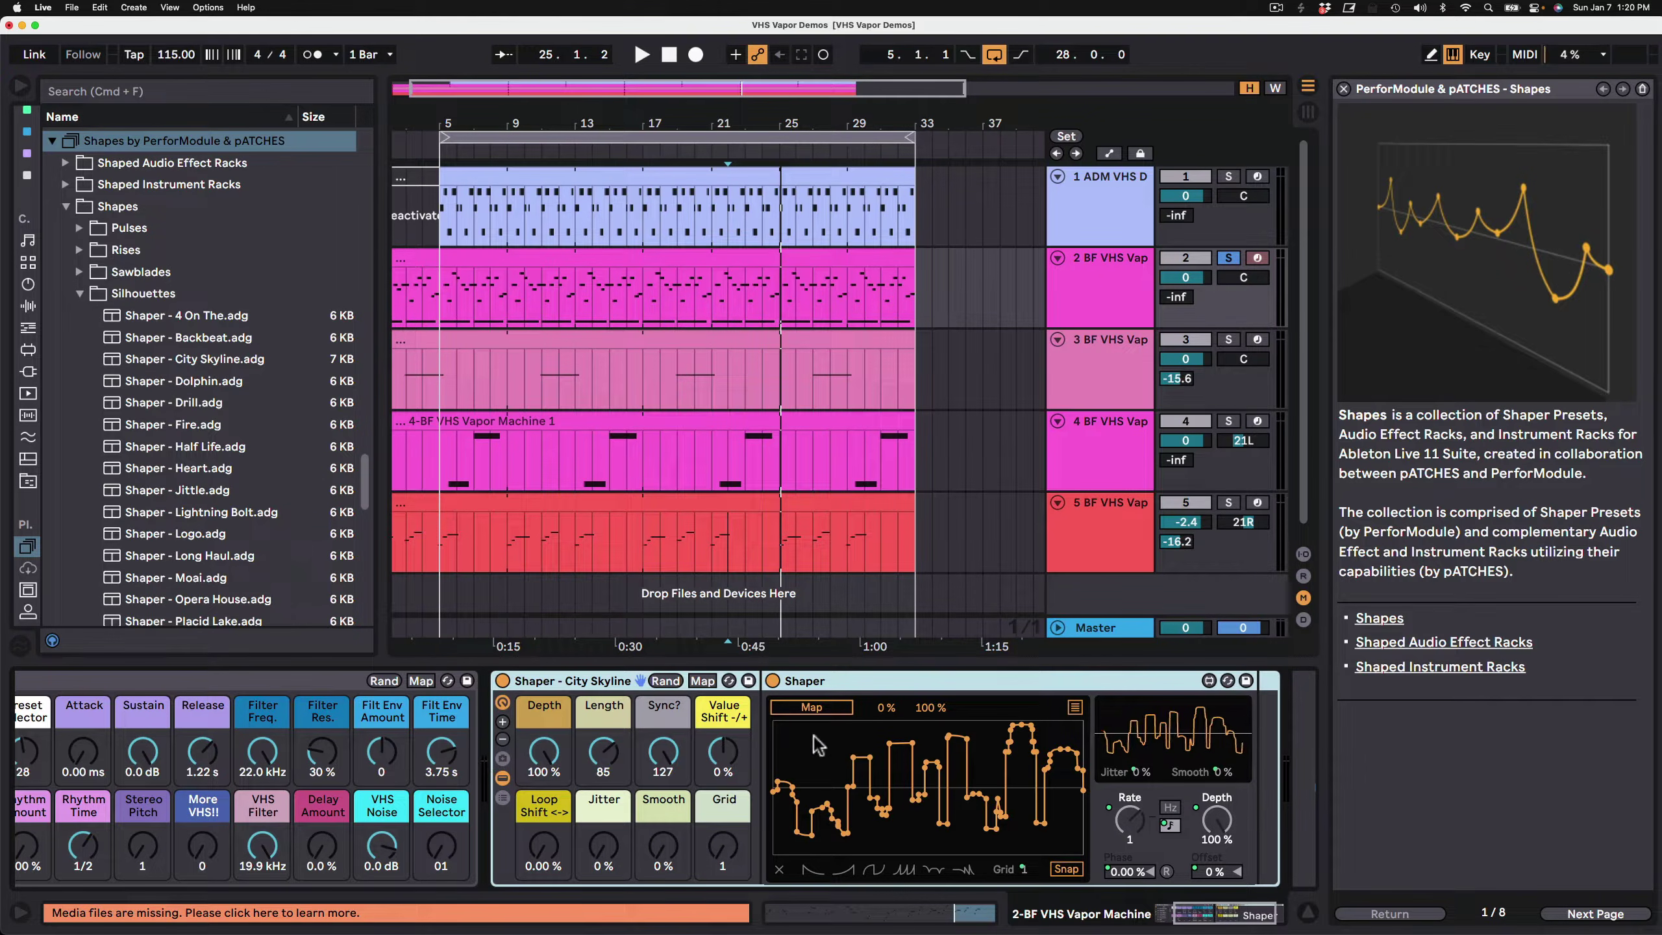
key("space")
left_click(820, 711)
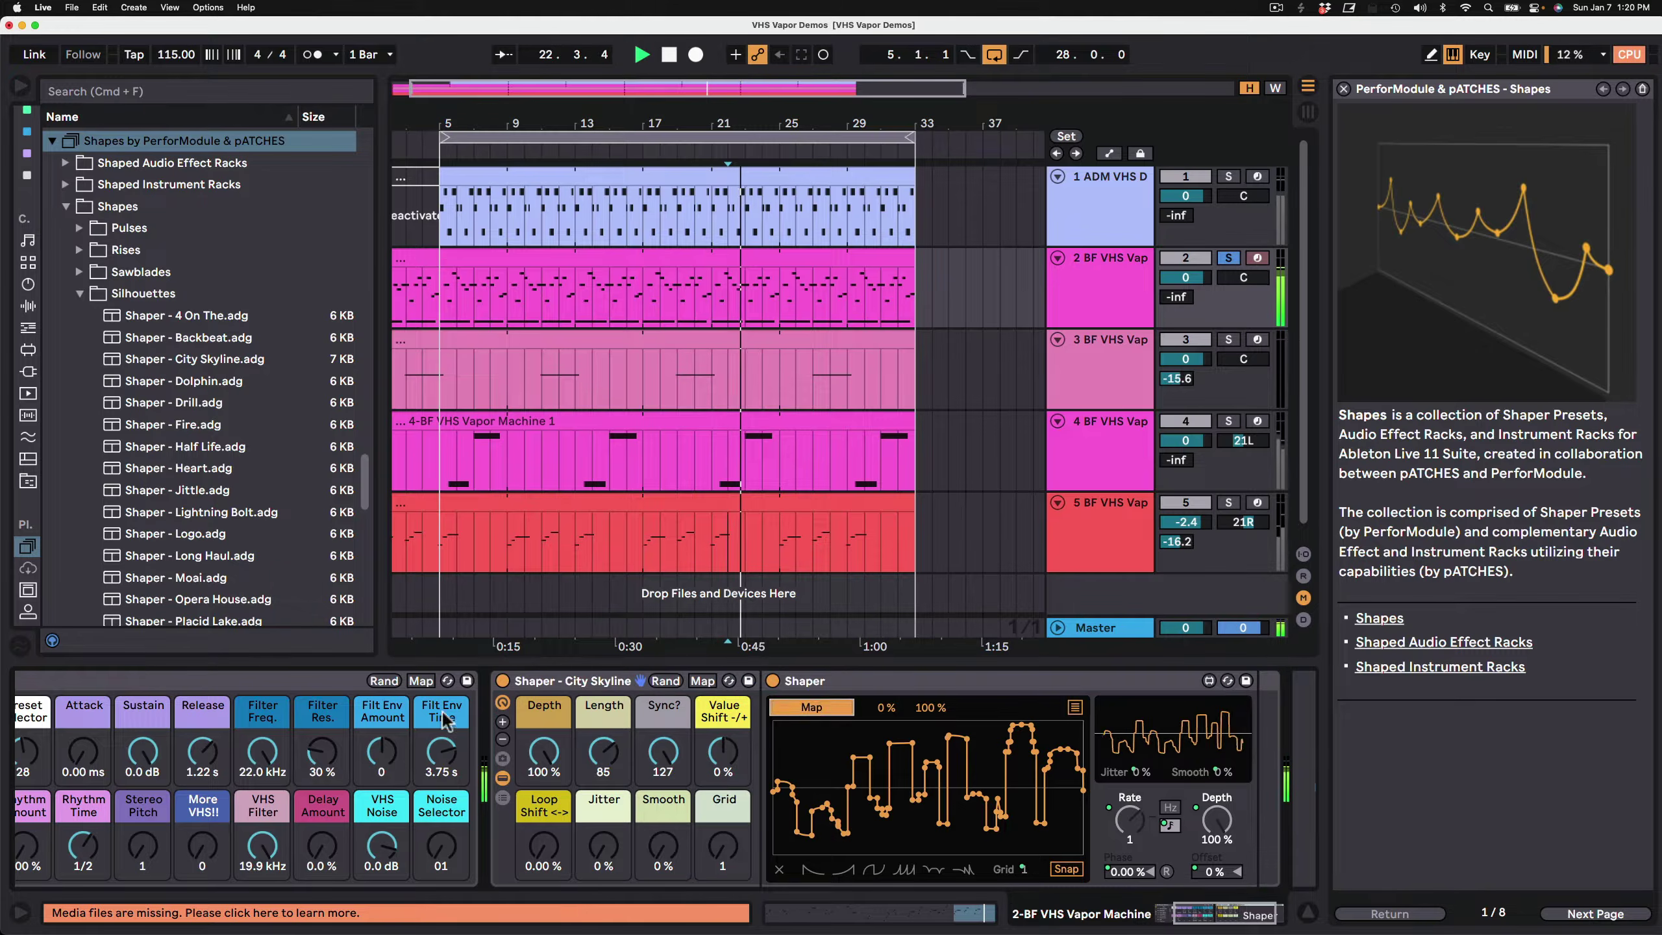
left_click(277, 758)
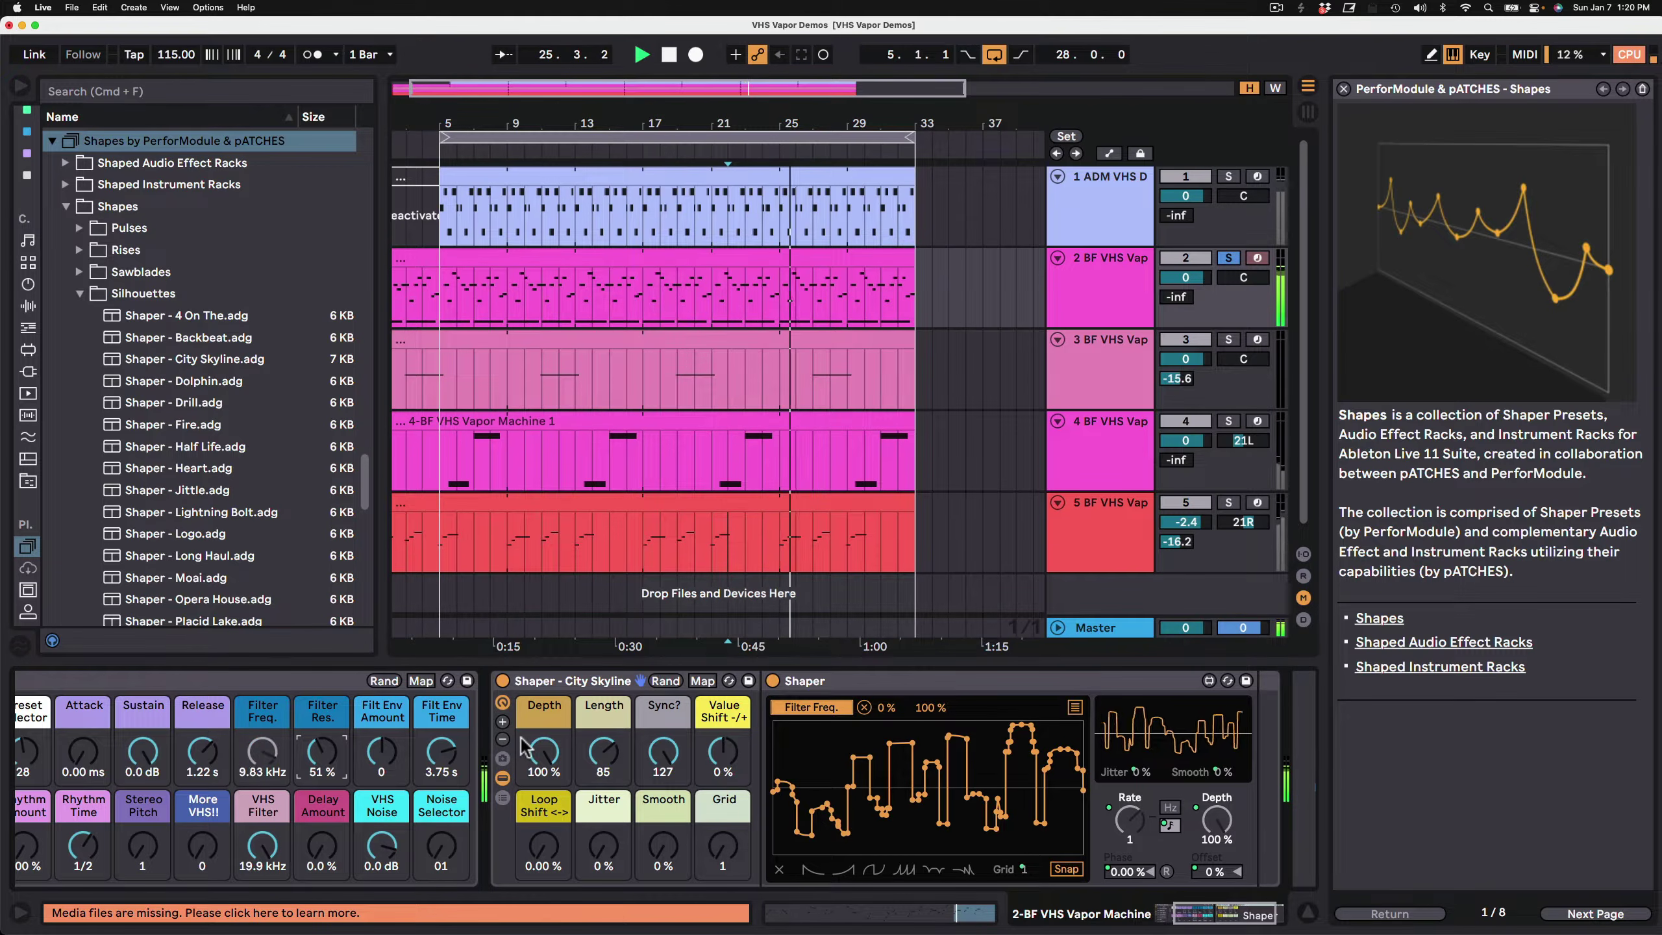
Lower the City Skyline rack's Depth to 26.8 % and vary its Value Shift, Length and Loop Shift during playback.
left_click_drag(551, 758, 552, 809)
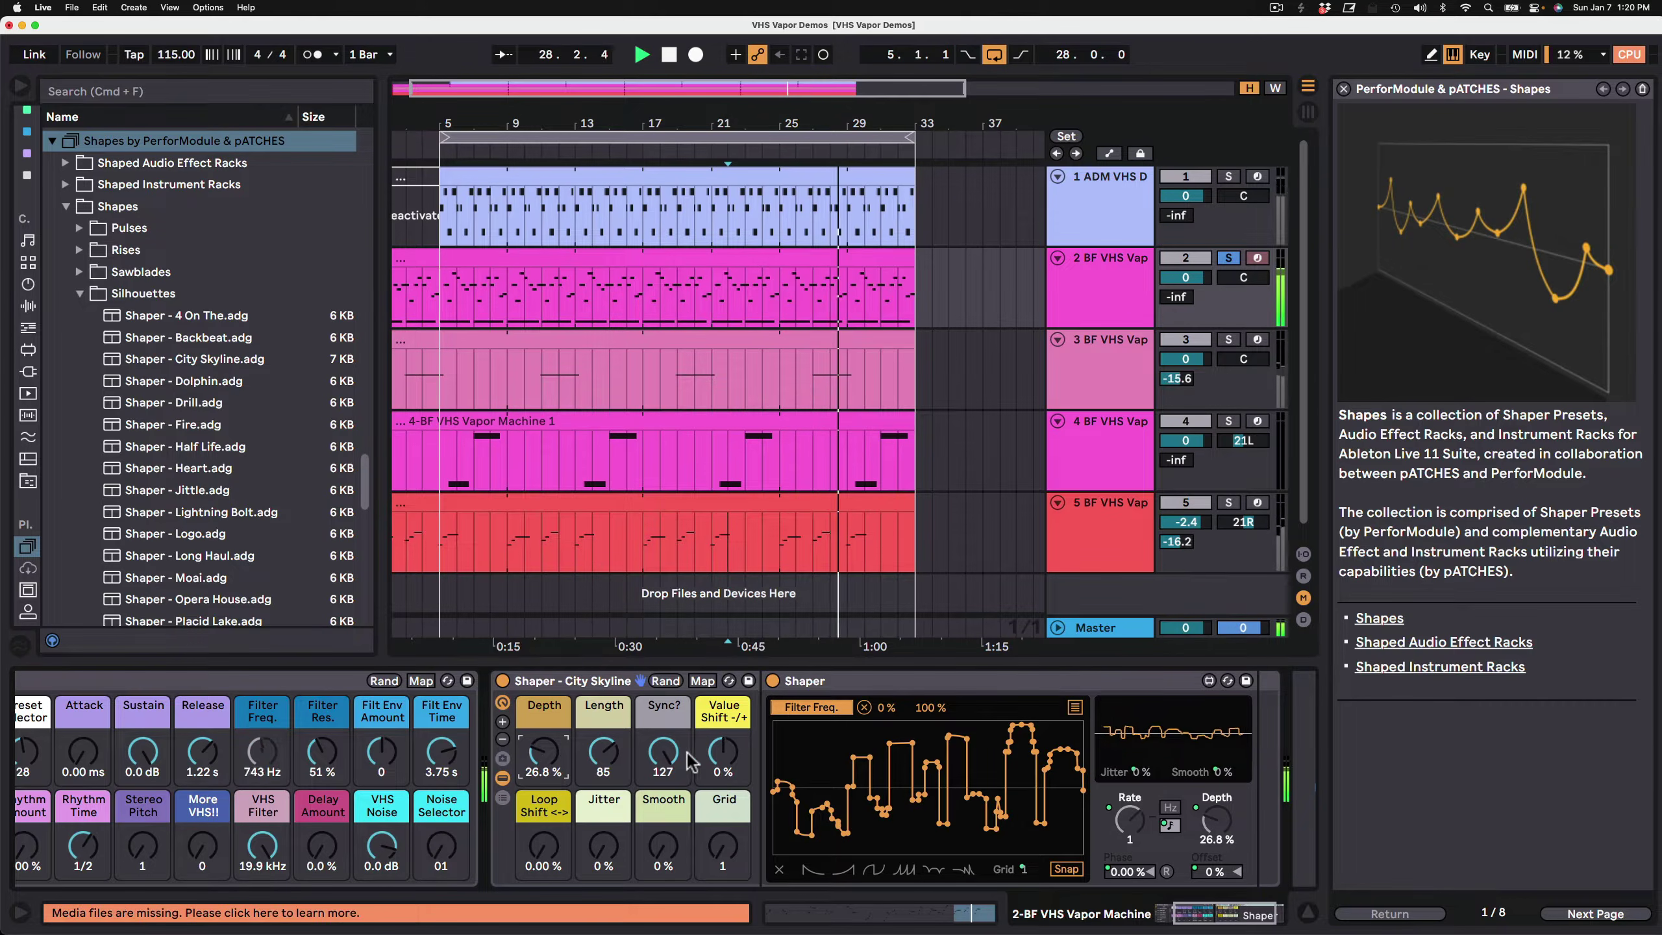
left_click_drag(718, 762, 603, 750)
left_click_drag(544, 845, 543, 814)
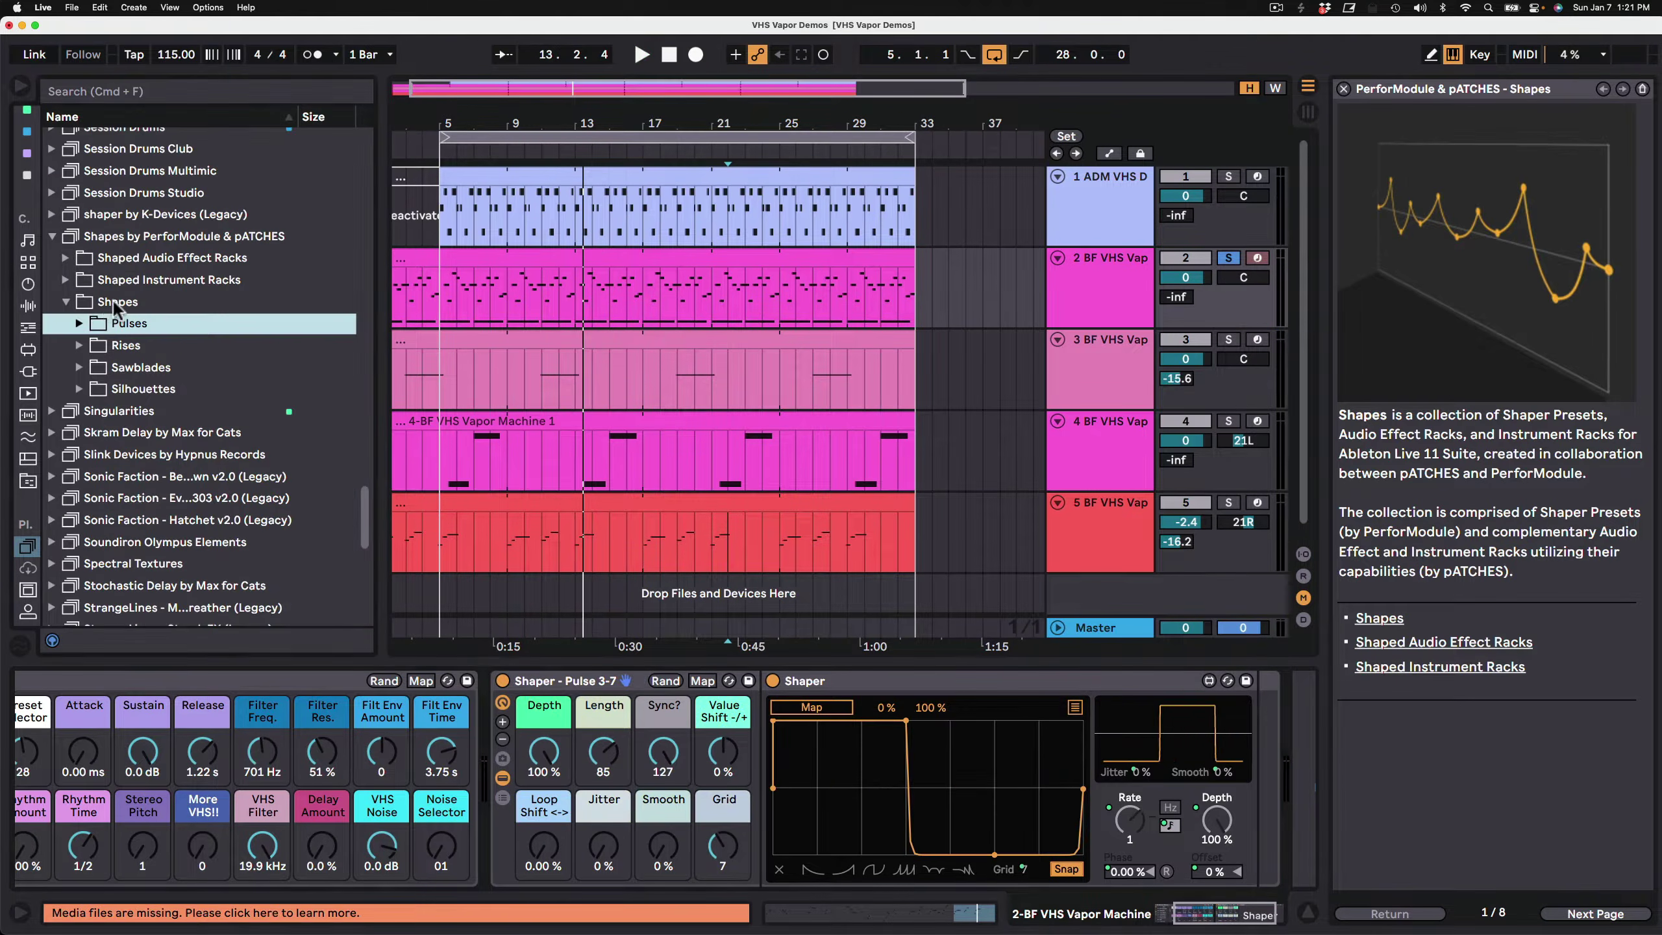
Expand the Pulses folder and load Pulse 2-3, Pulse 2-9 and Pulse 3-7 in turn onto the Shaper rack.
left_click(115, 303)
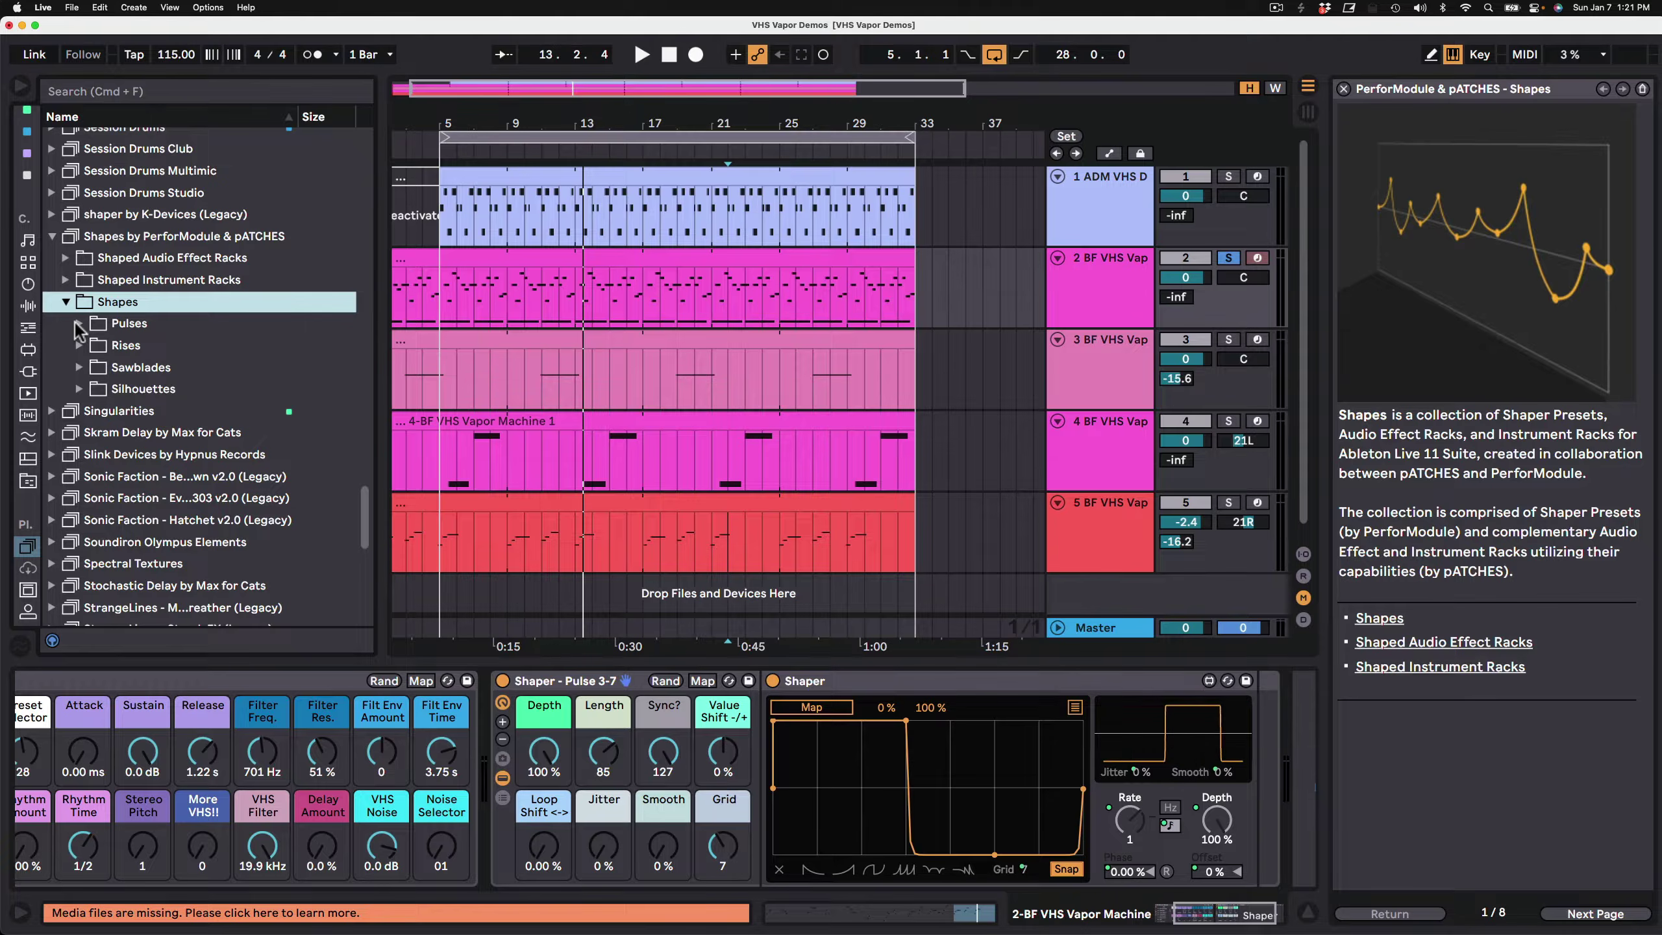
left_click(78, 325)
scroll(160, 407, "down", 5)
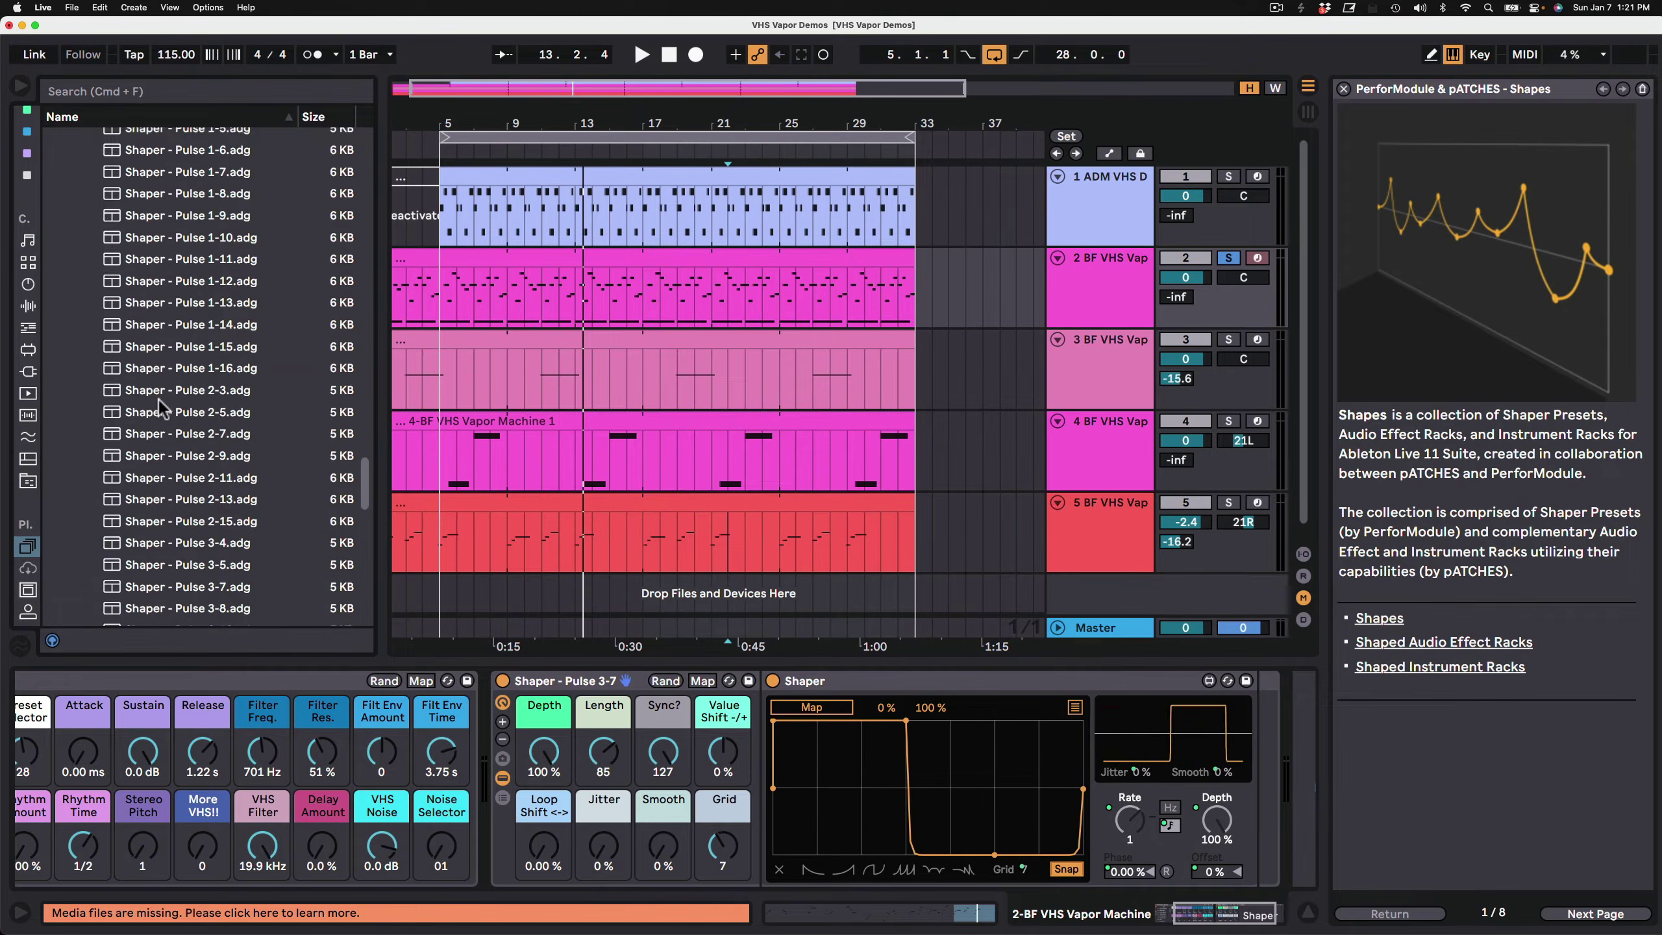
left_click_drag(230, 391, 593, 683)
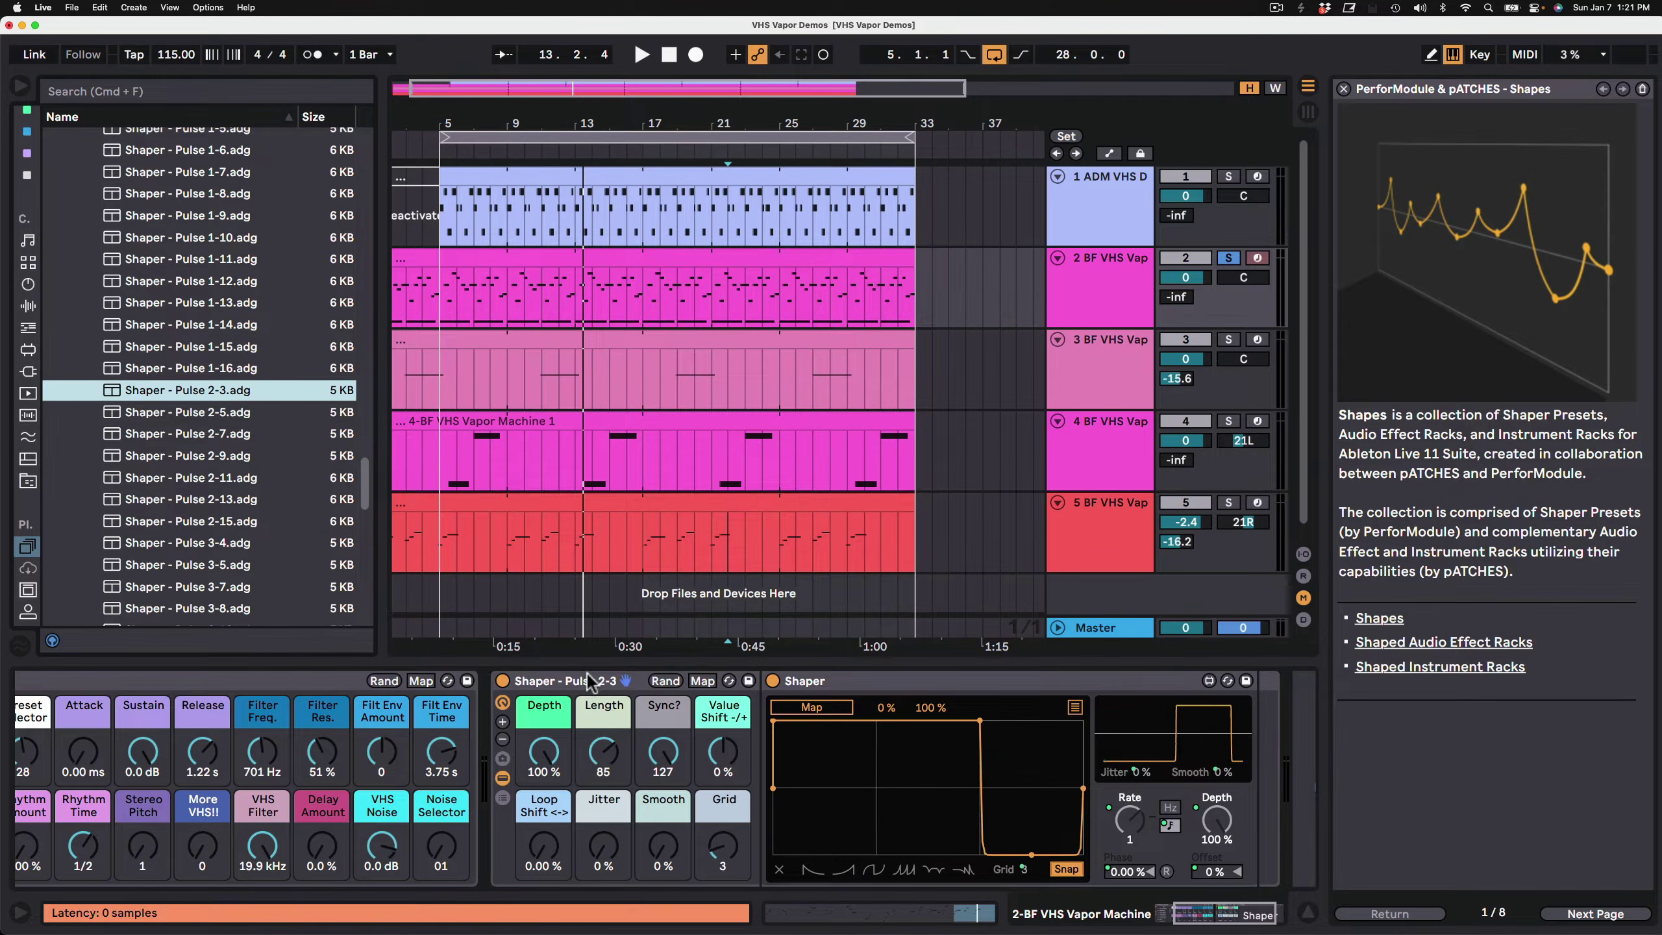
scroll(185, 325, "down", 3)
left_click_drag(181, 316, 608, 726)
scroll(211, 393, "down", 3)
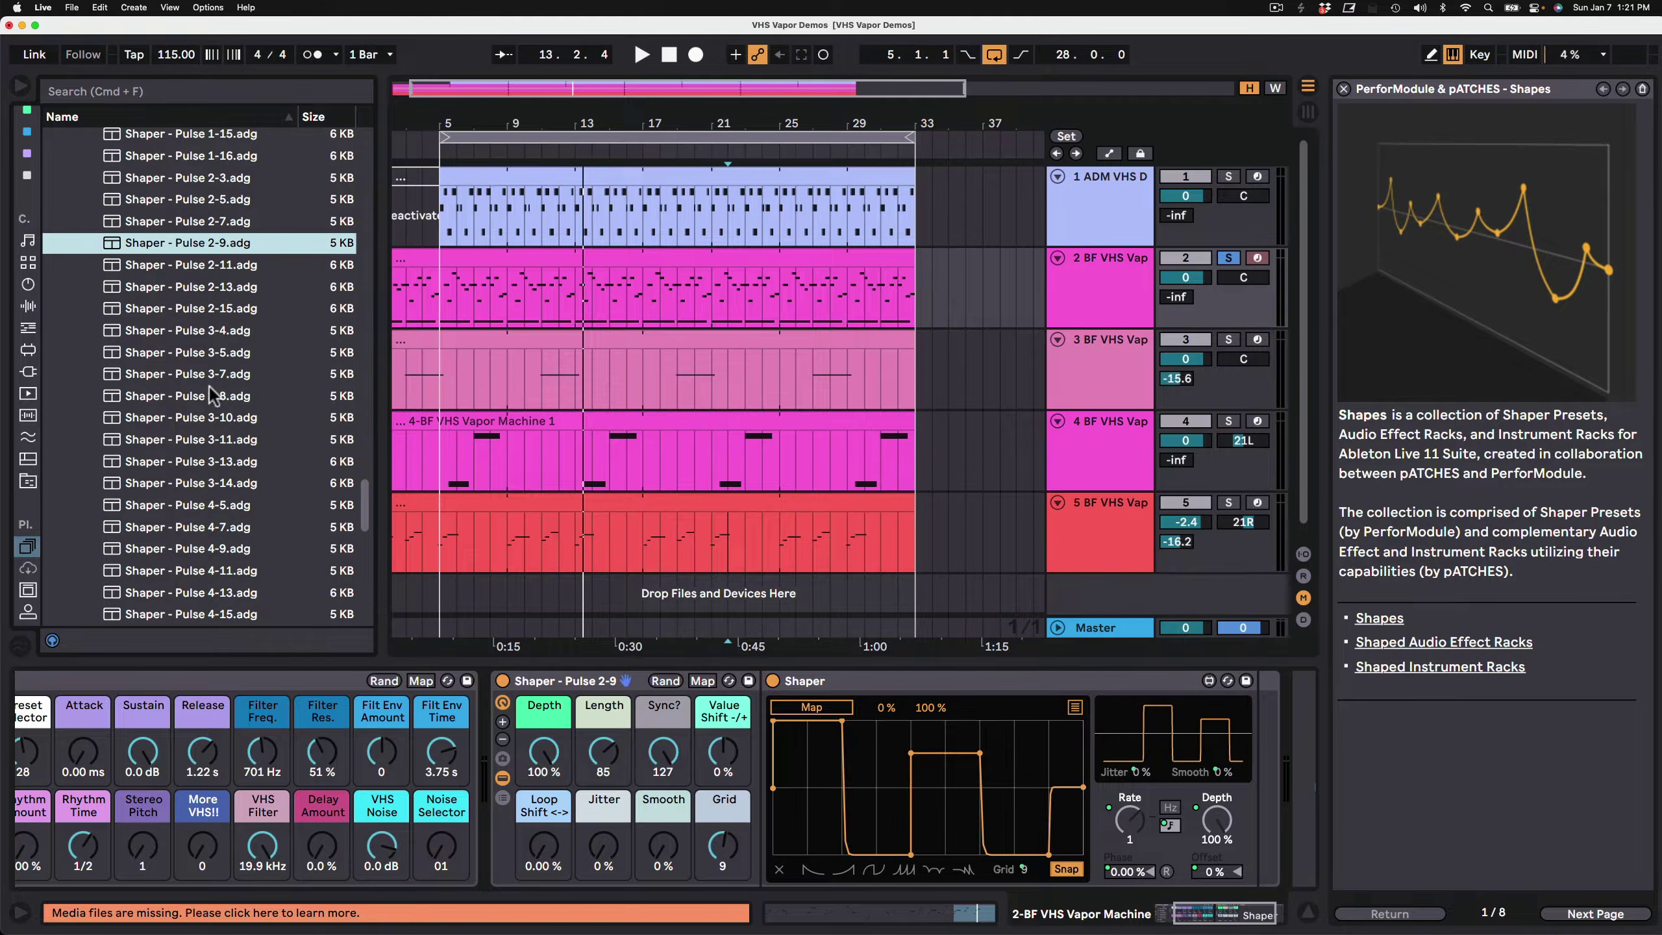
left_click_drag(183, 372, 575, 683)
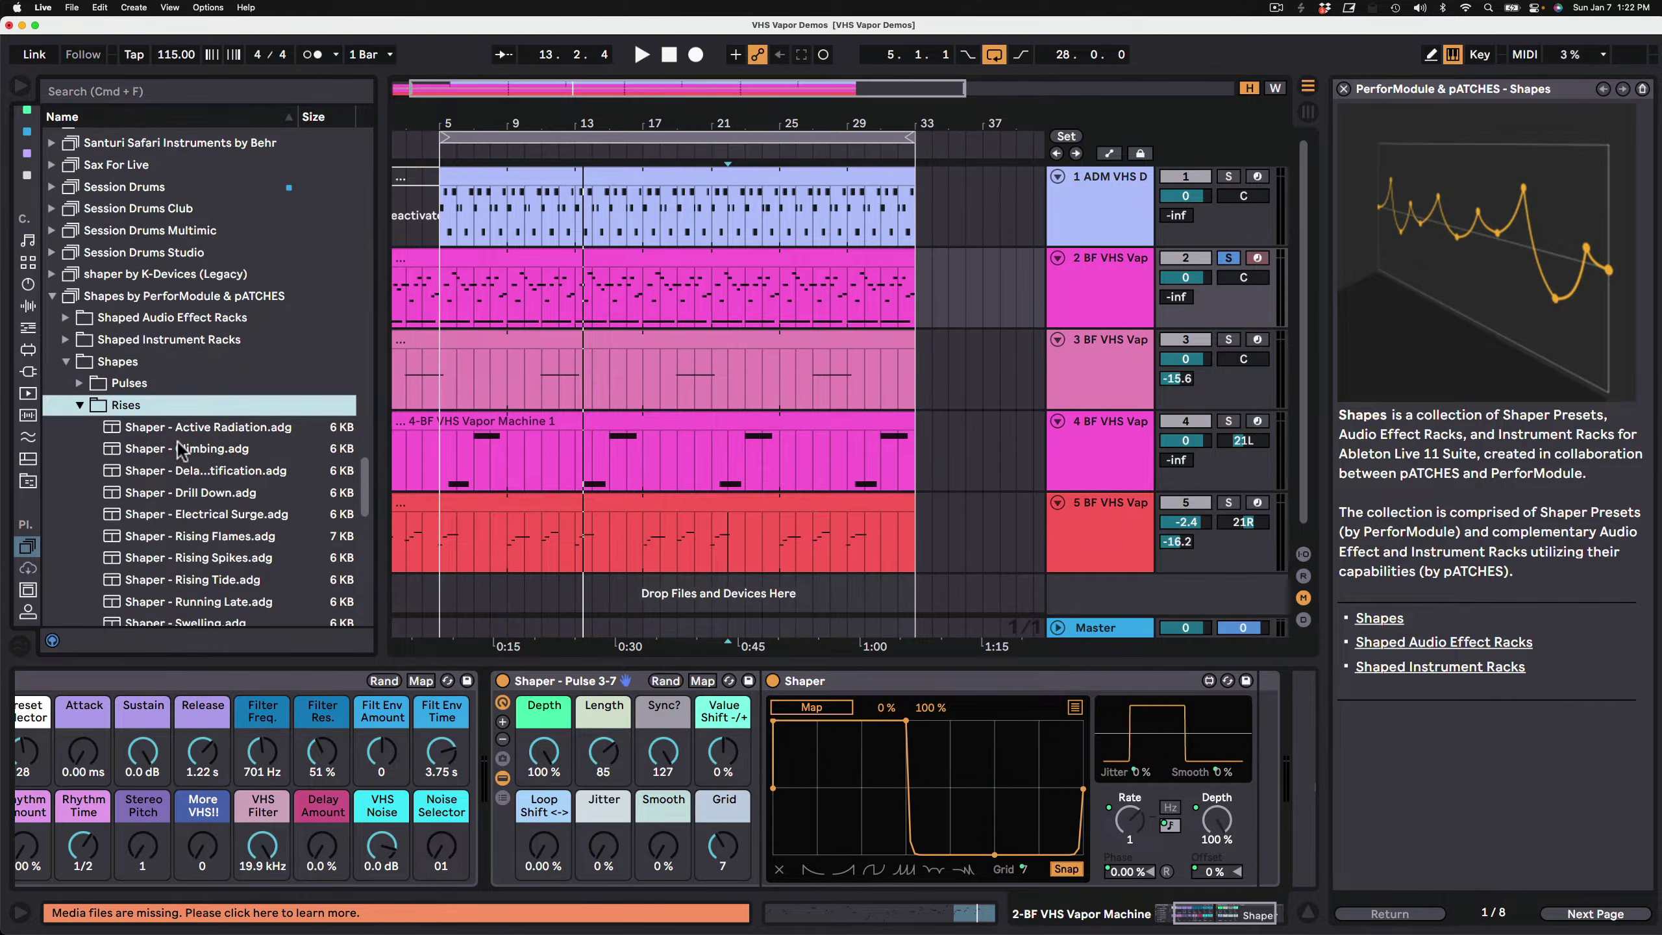
Load the Rising Tide preset from the Rises folder, map it to Filter Freq. and start playback.
scroll(195, 544, "down", 2)
scroll(196, 551, "down", 1)
left_click_drag(204, 510, 555, 678)
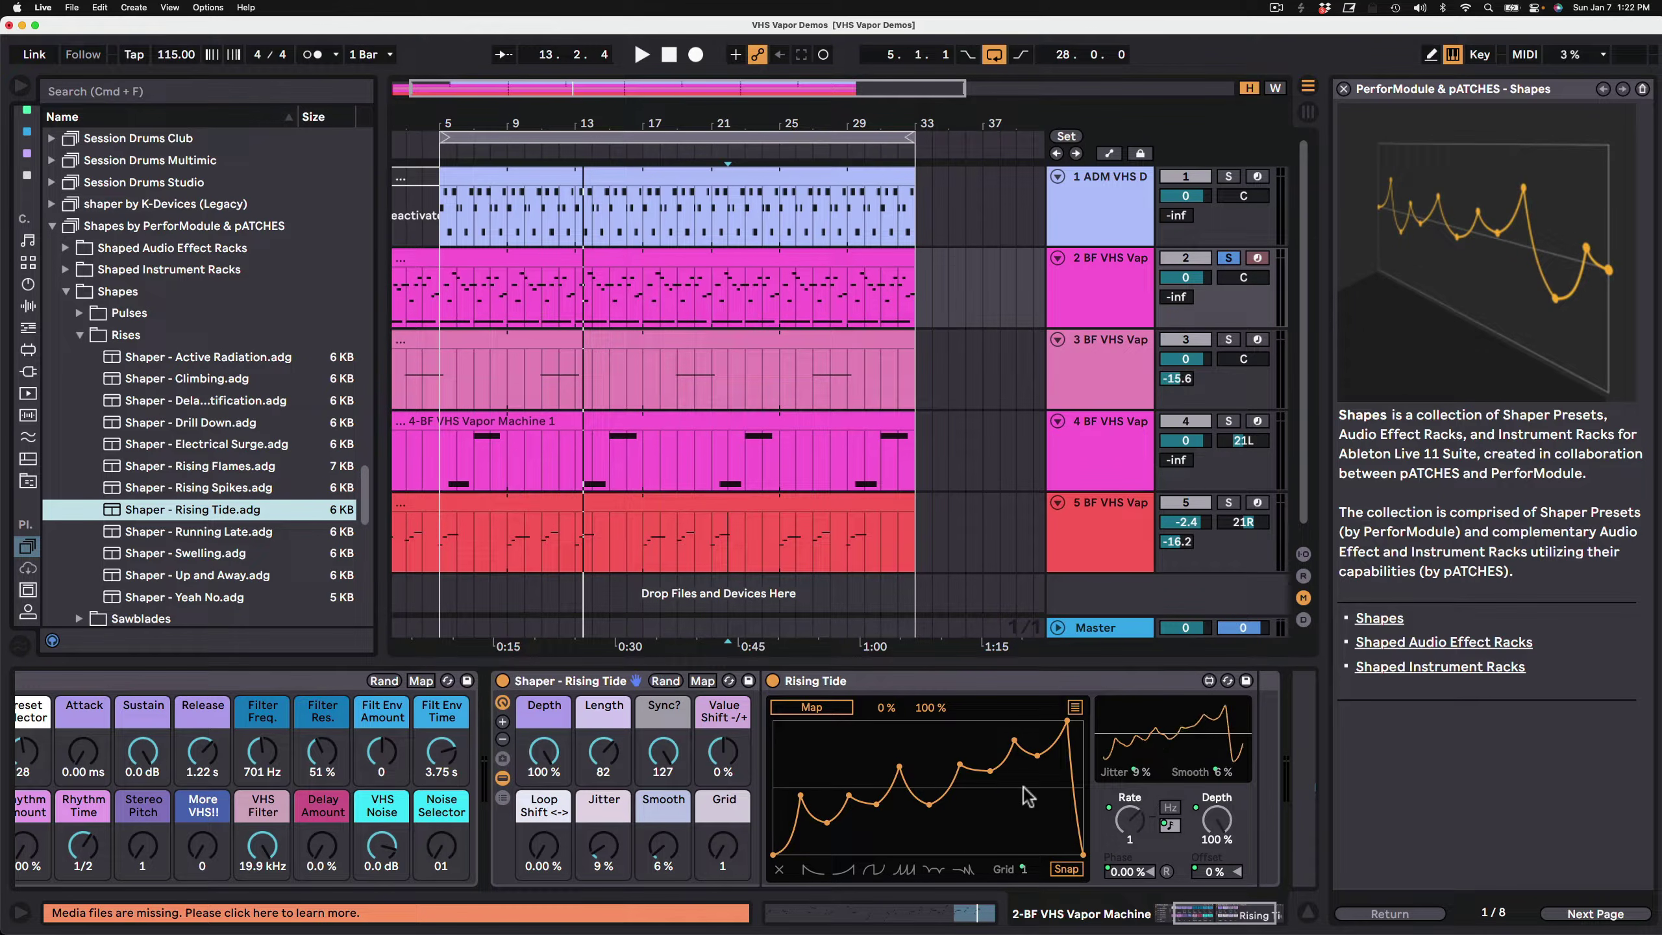
left_click(814, 706)
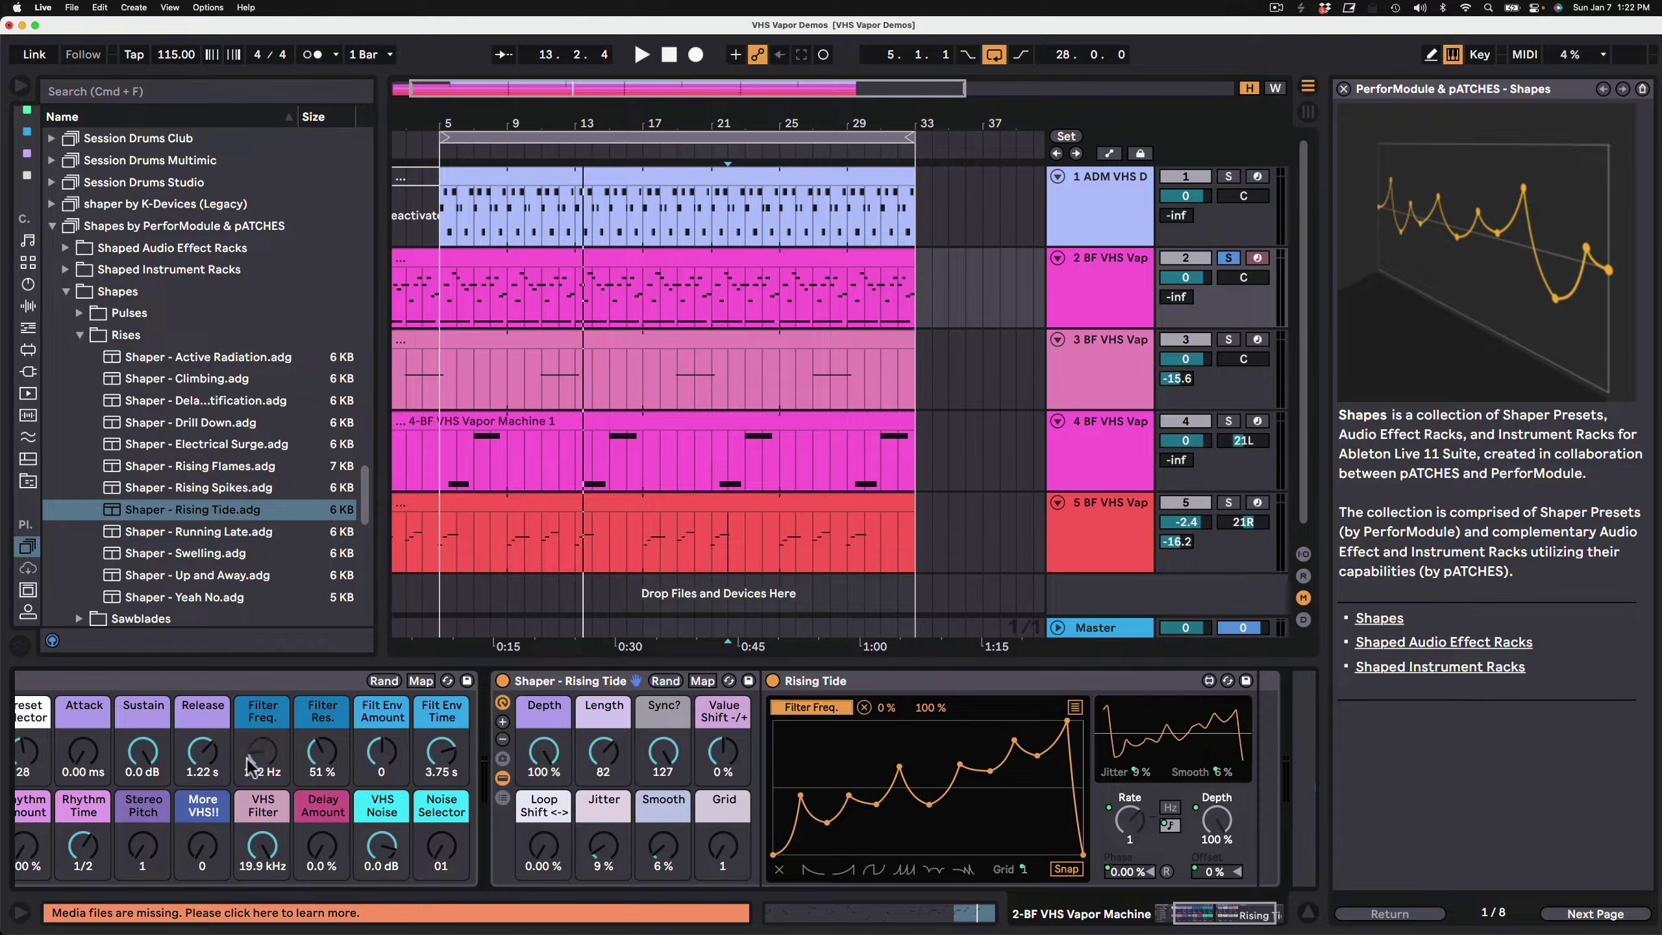
key("space")
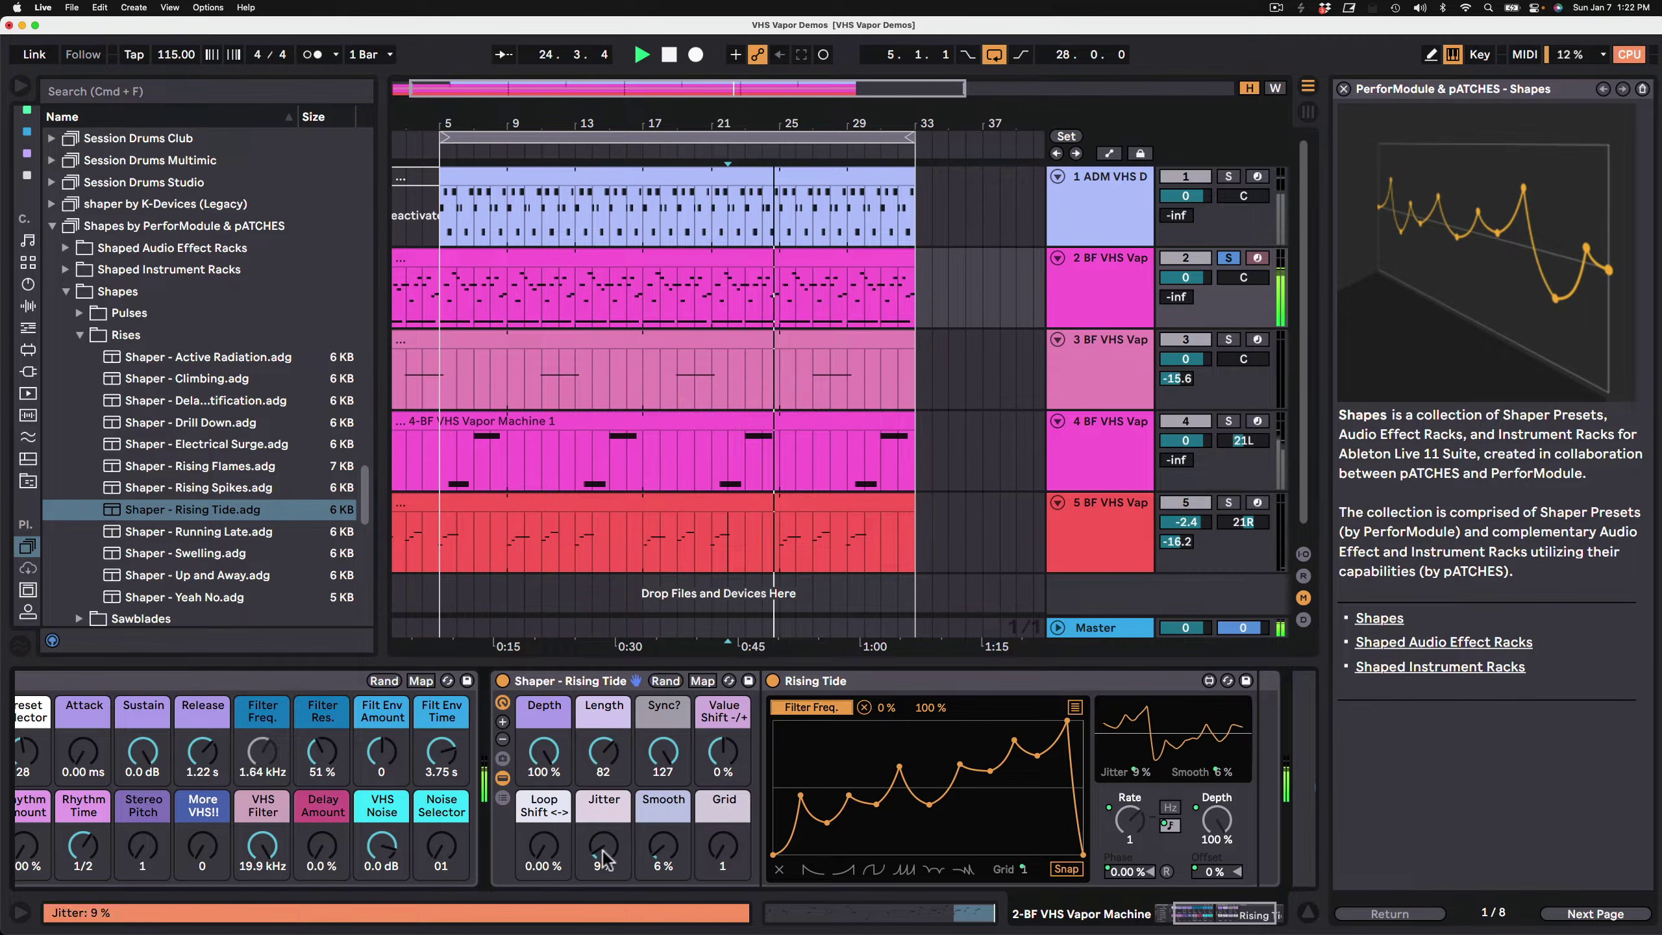
Set Rising Tide's Jitter to 0 % and Smooth to 53 %, and adjust its Grid value.
left_click_drag(602, 854, 663, 890)
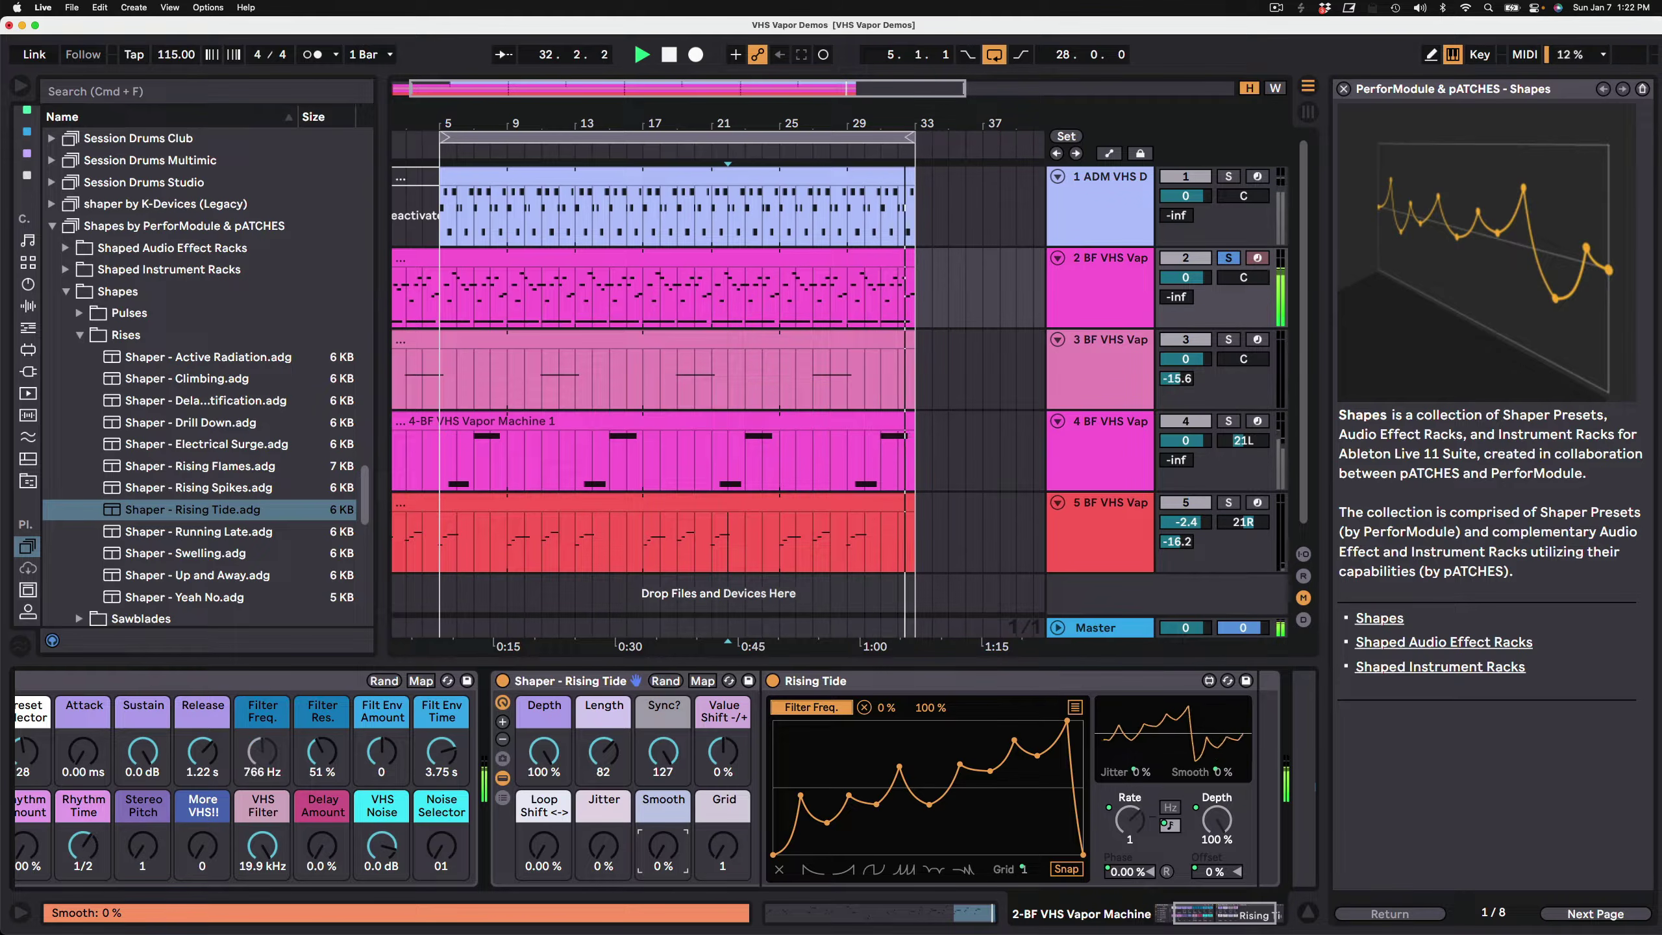
left_click_drag(662, 890, 663, 859)
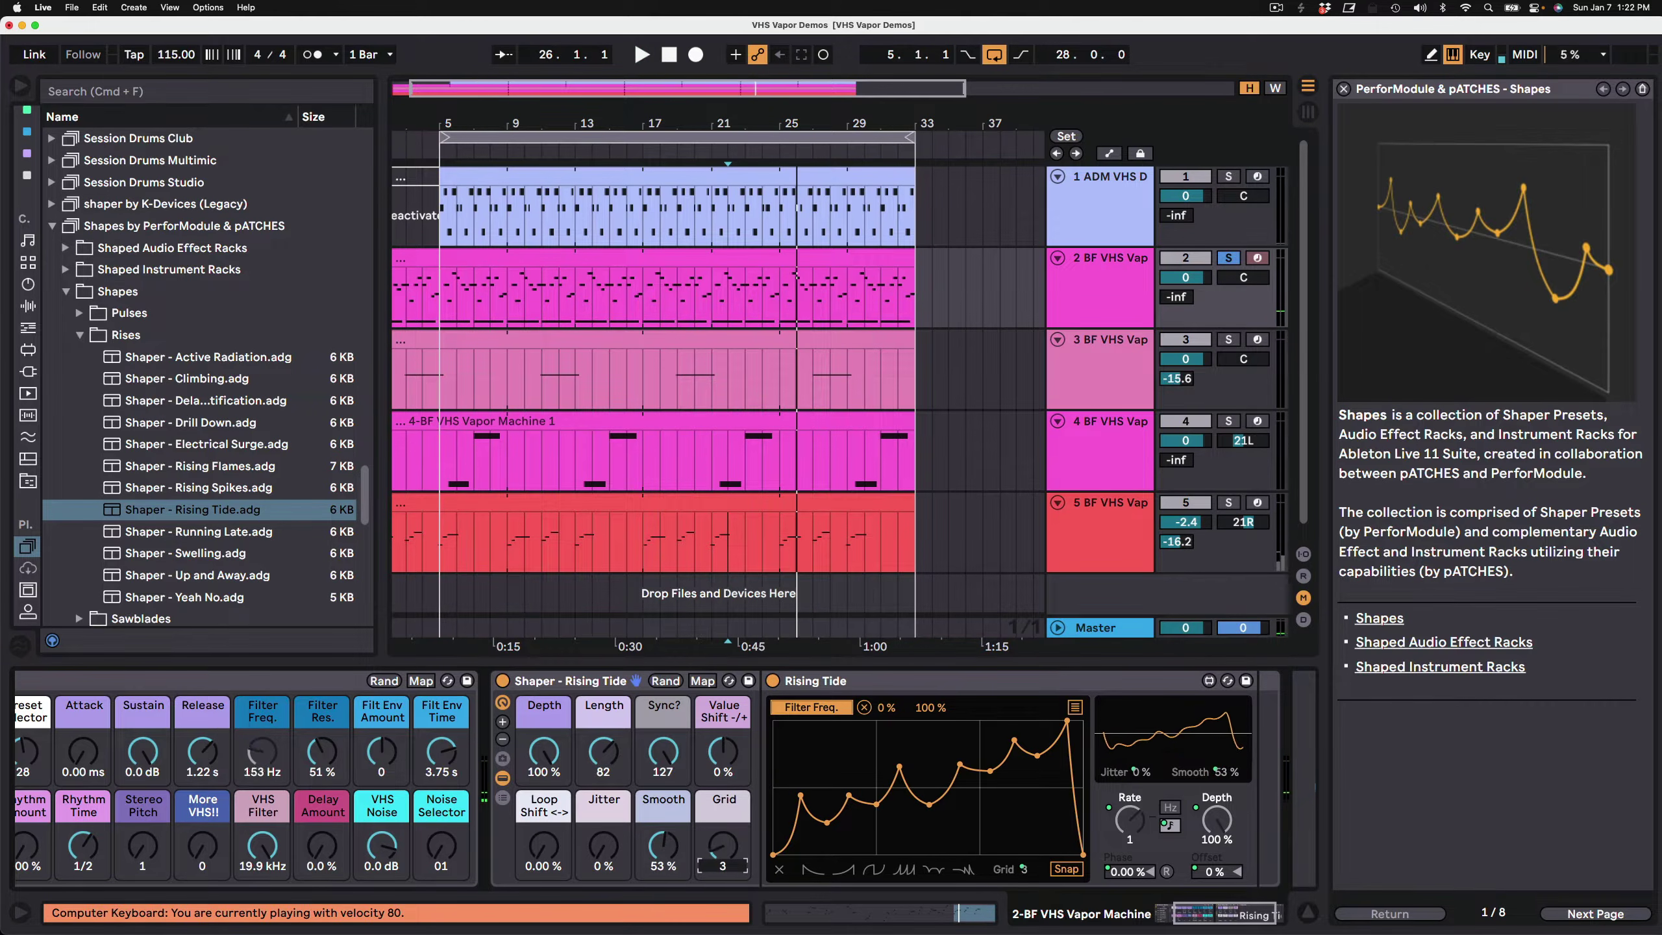
left_click_drag(722, 847, 723, 840)
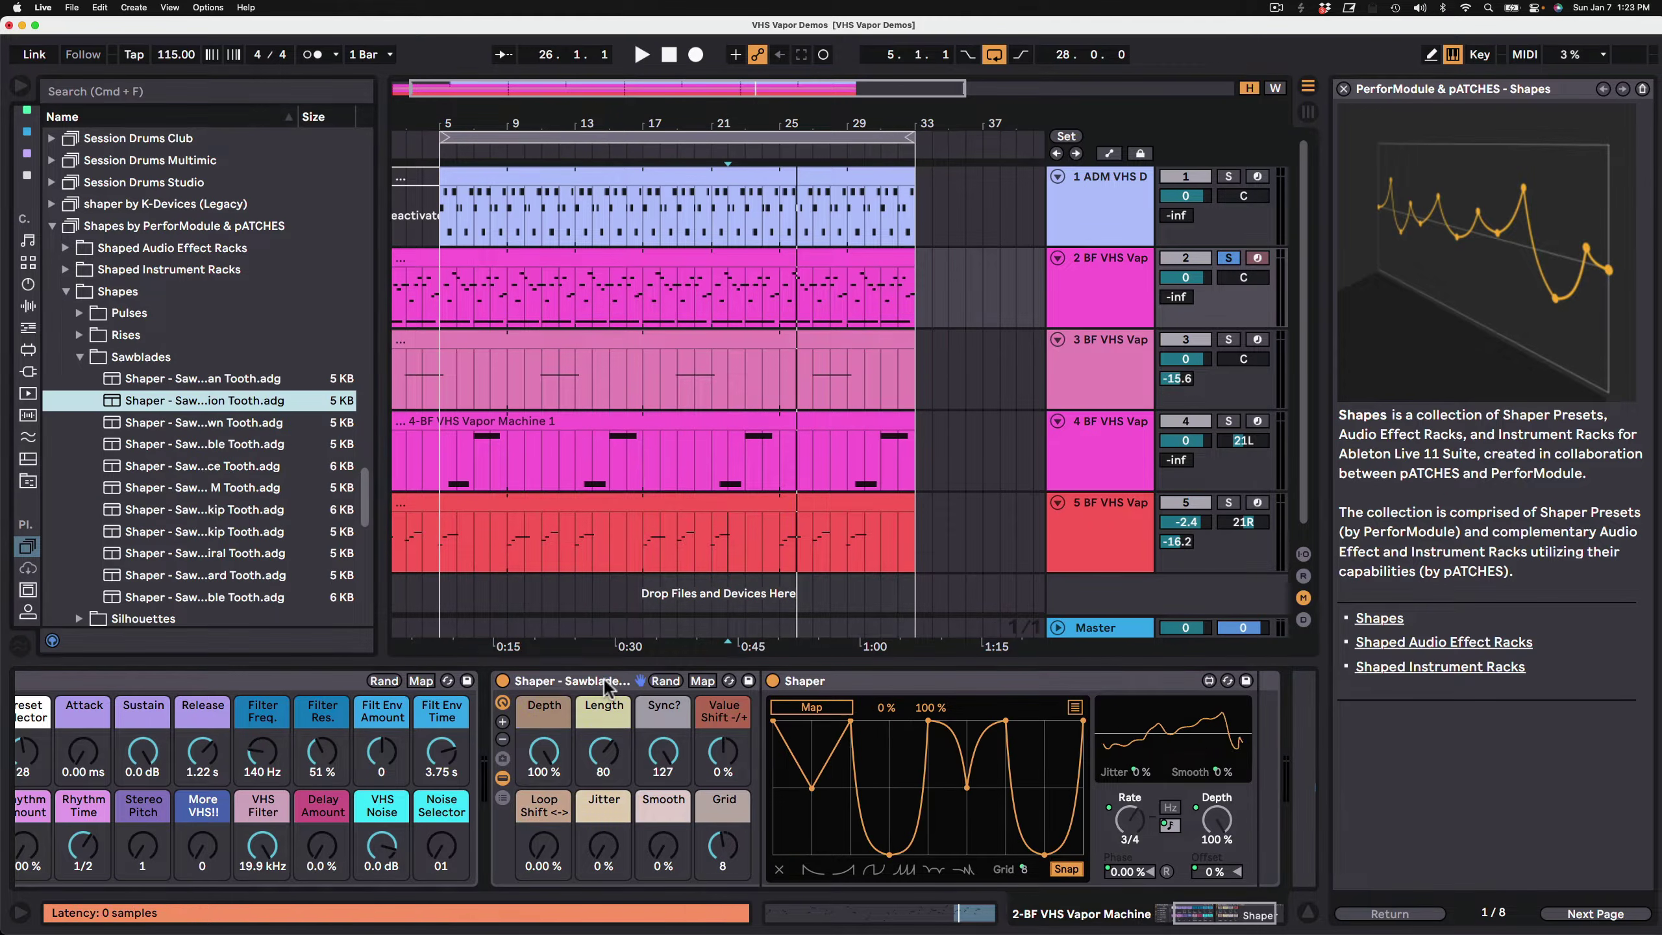
Replace the current Sawblade preset with Lance Tooth and Spiral Tooth in turn.
left_click_drag(187, 465, 585, 683)
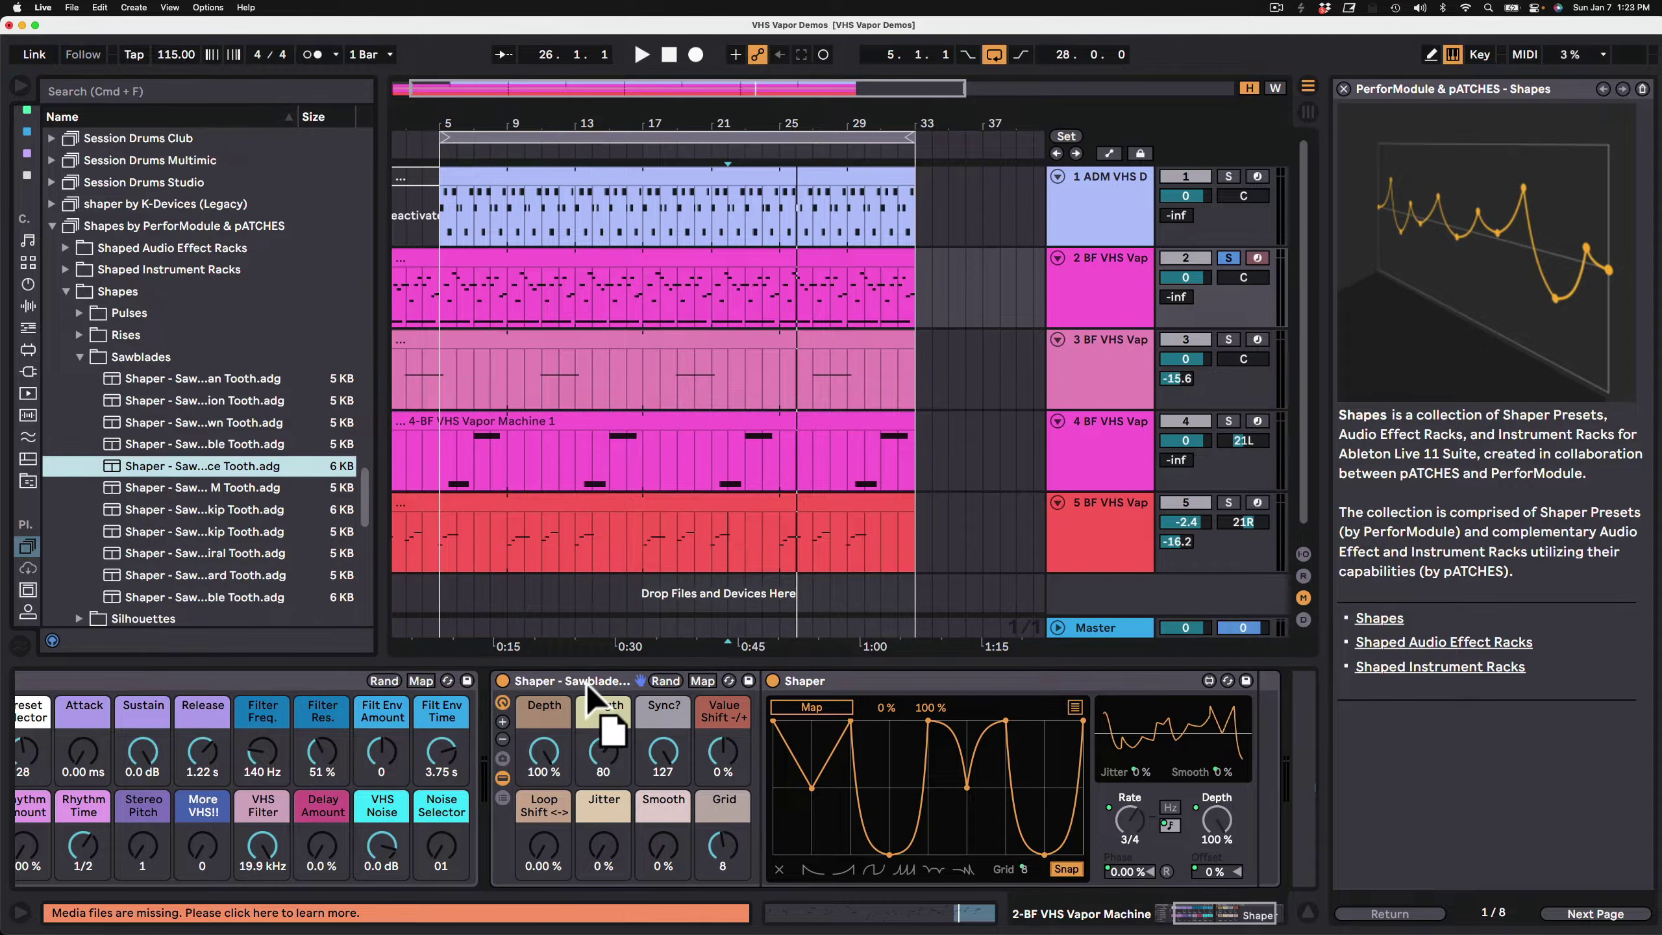
left_click_drag(197, 557, 564, 683)
Expand the Silhouettes folder and load Lightning Bolt, Long Haul and Dolphin in turn onto the Shaper rack.
scroll(182, 574, "down", 5)
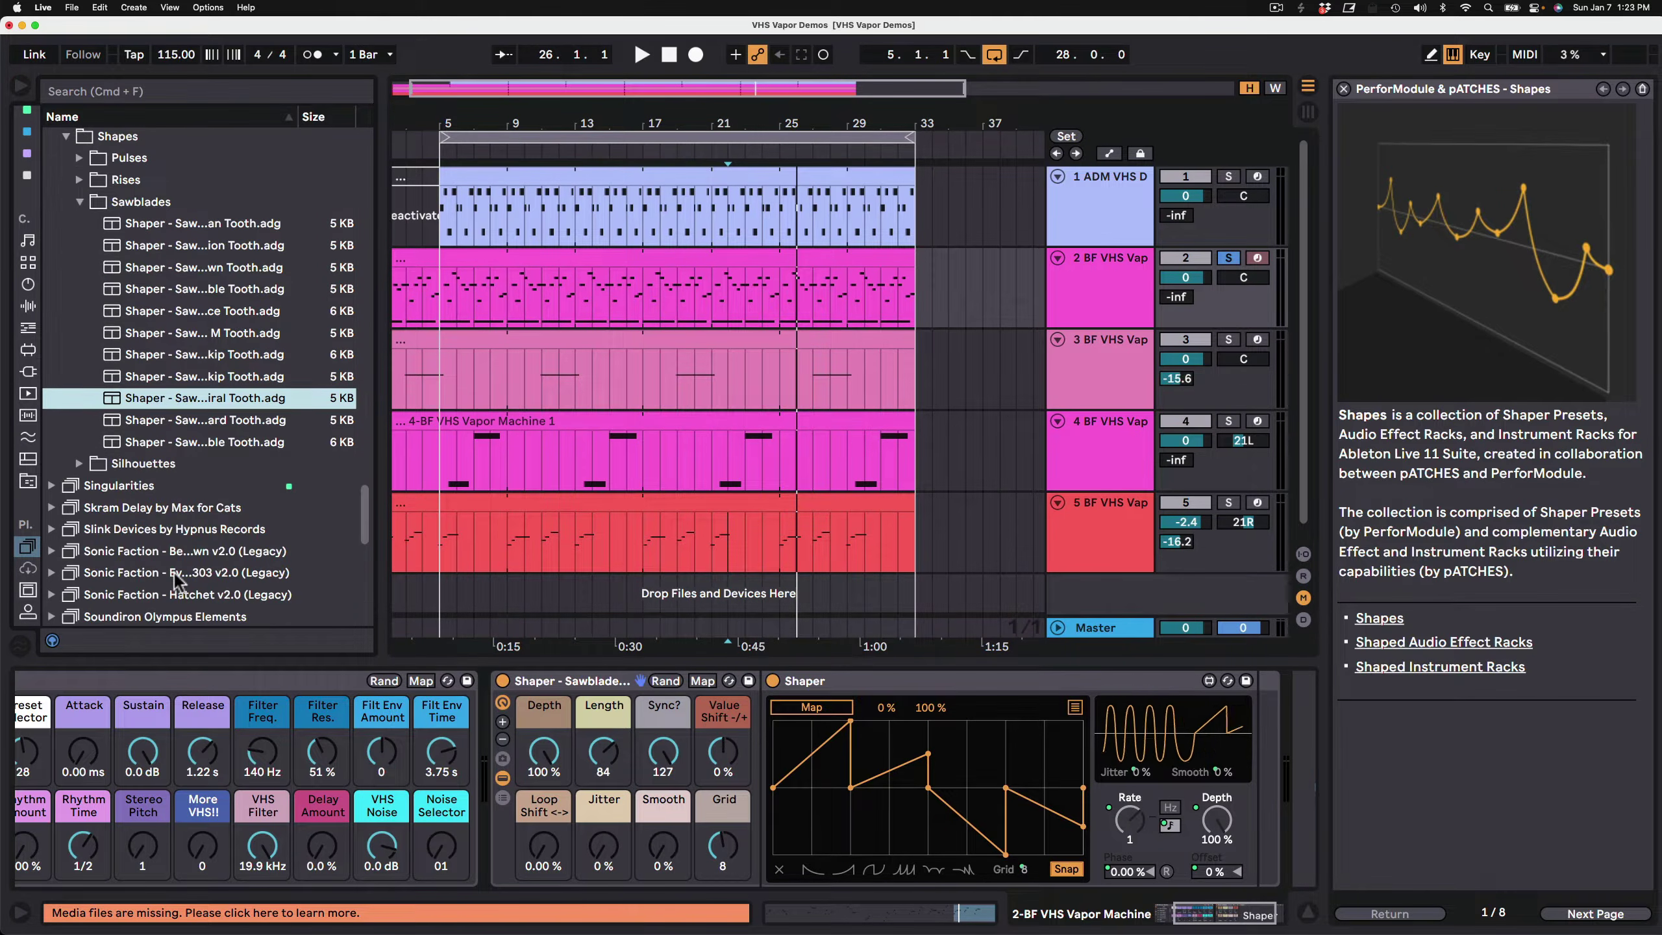
left_click(78, 463)
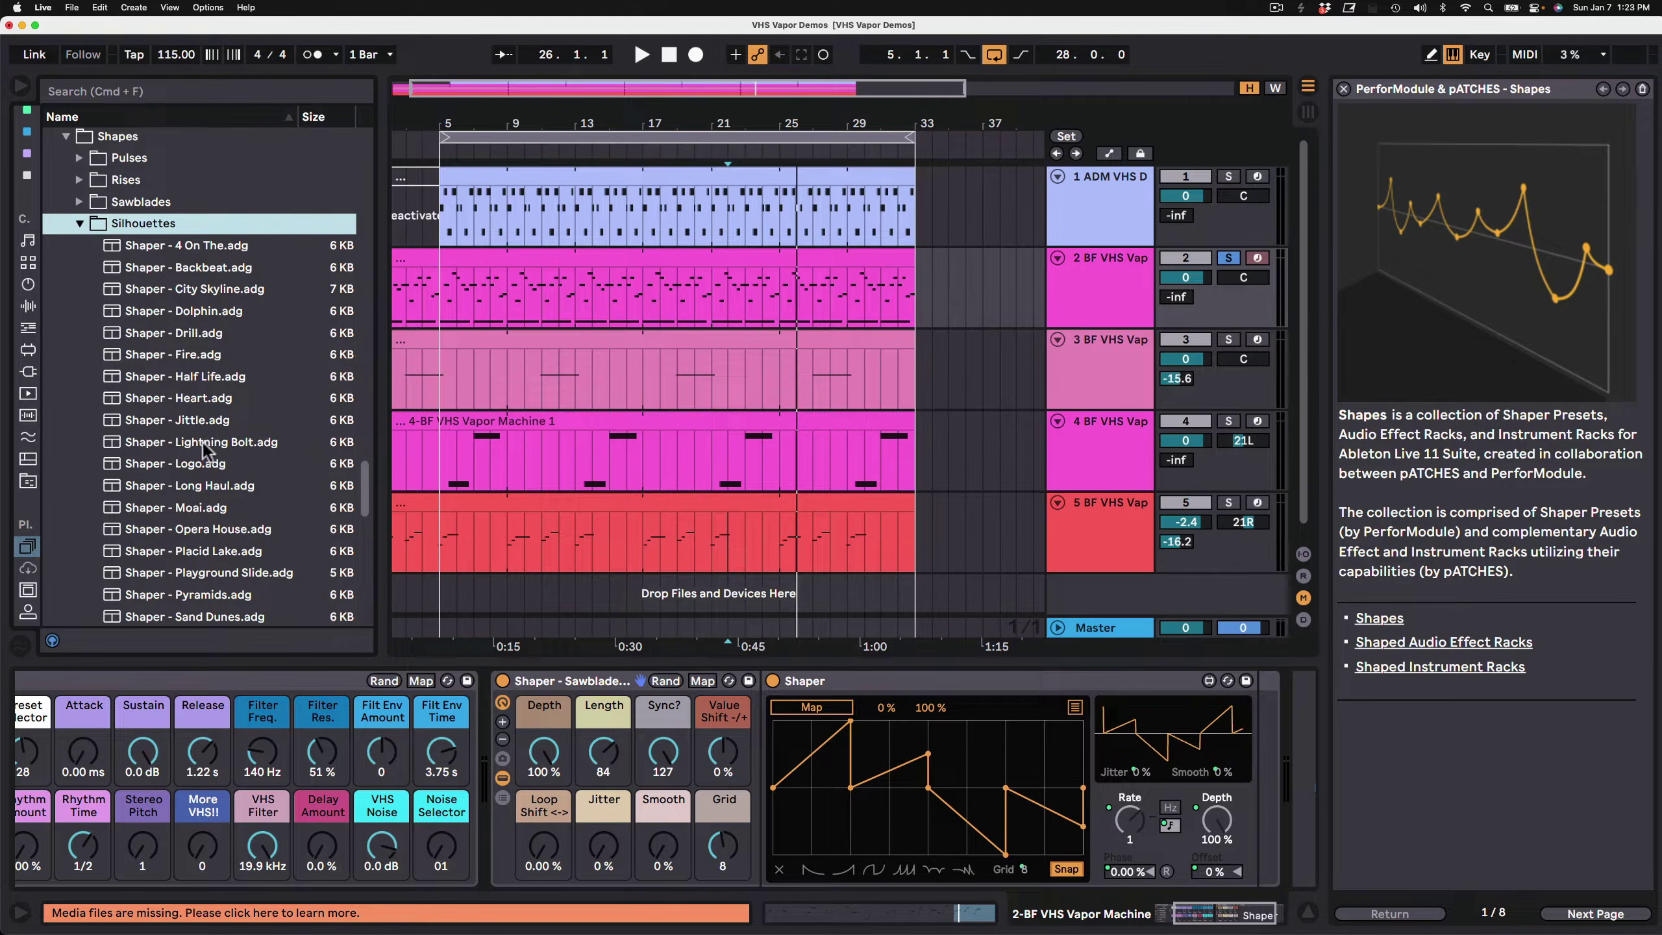
left_click_drag(205, 451, 527, 676)
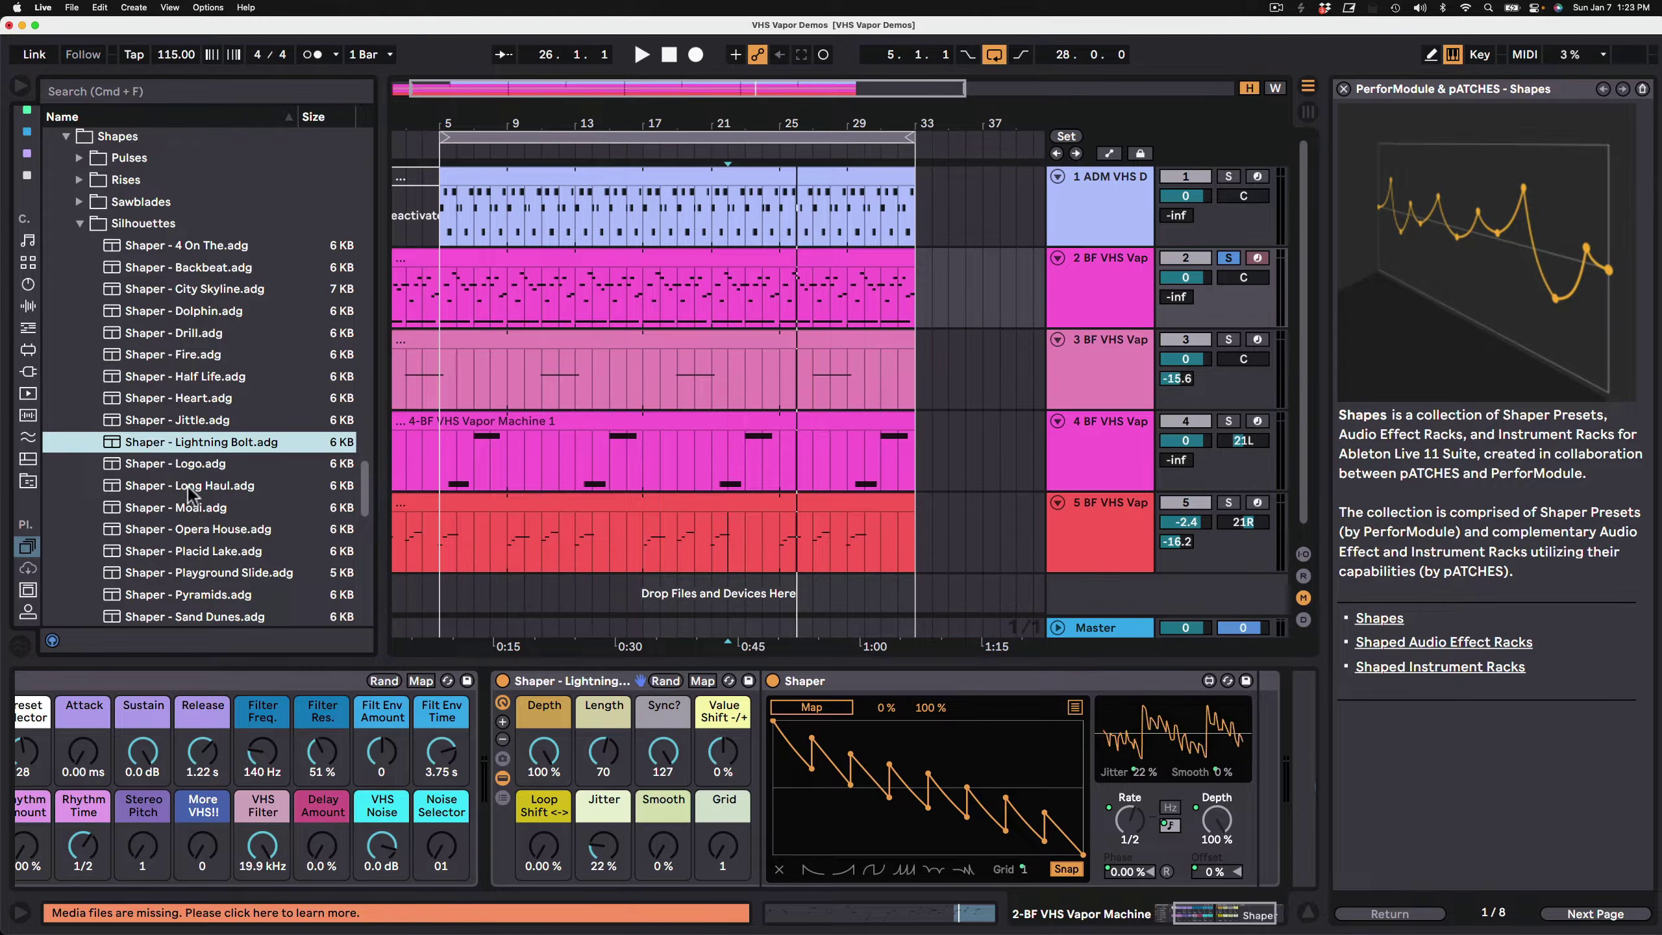
left_click_drag(187, 486, 536, 697)
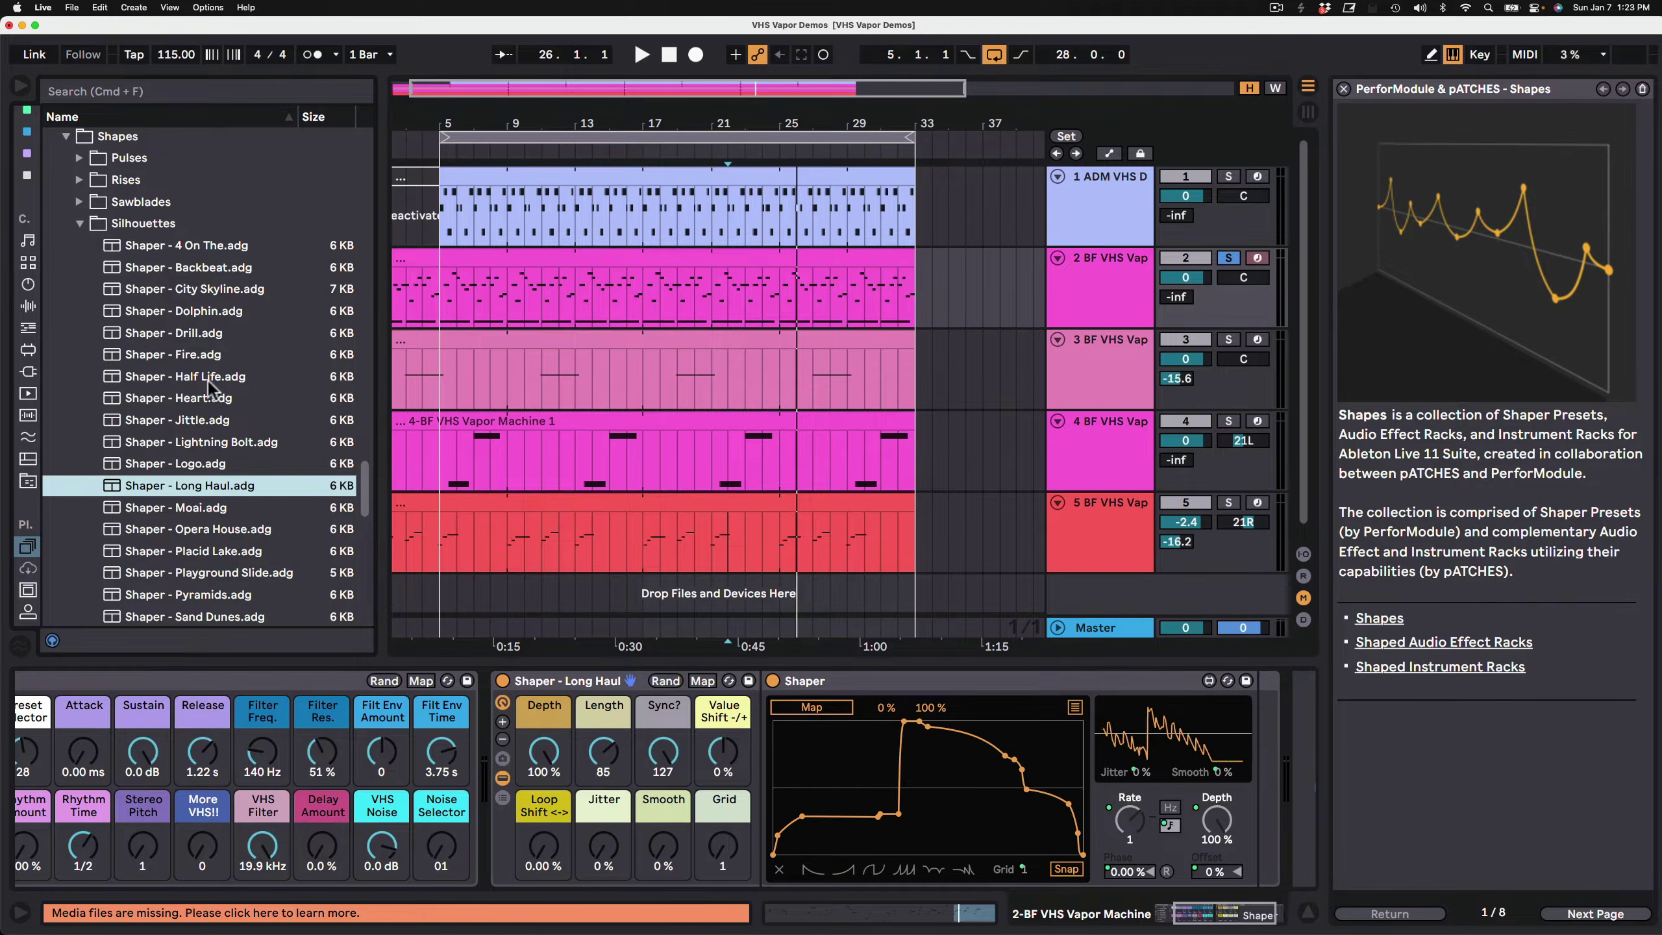
left_click_drag(183, 311, 572, 681)
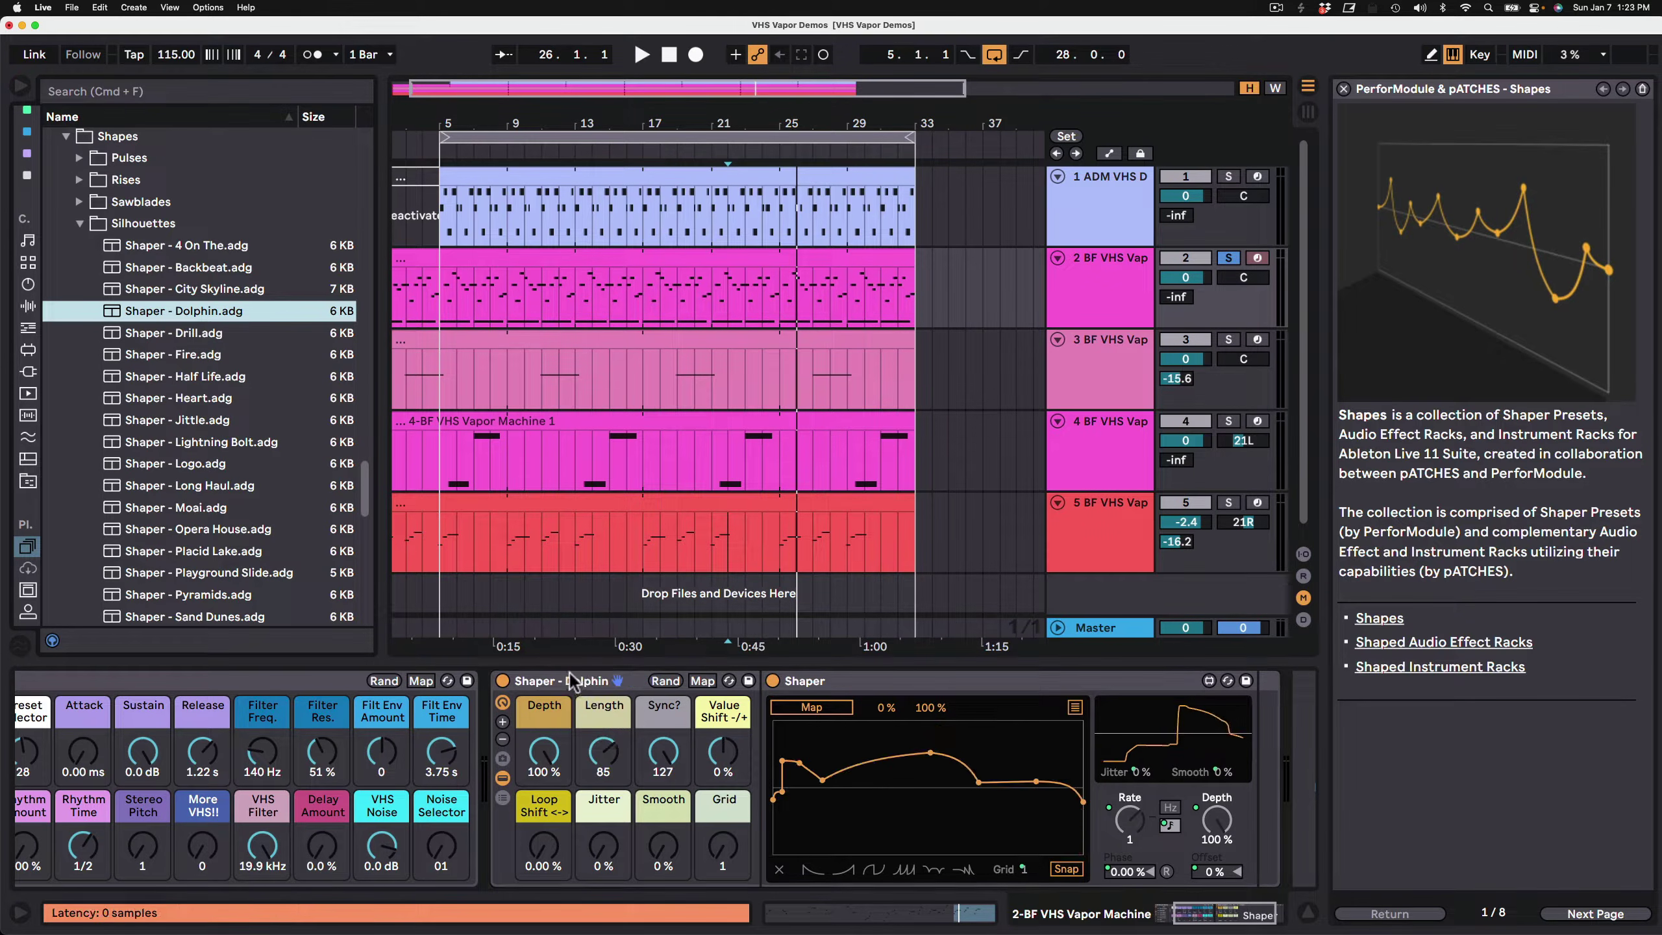
Map the Dolphin Shaper to Filter Freq., start playback and replace the preset with Tetrads.
scroll(241, 470, "down", 5)
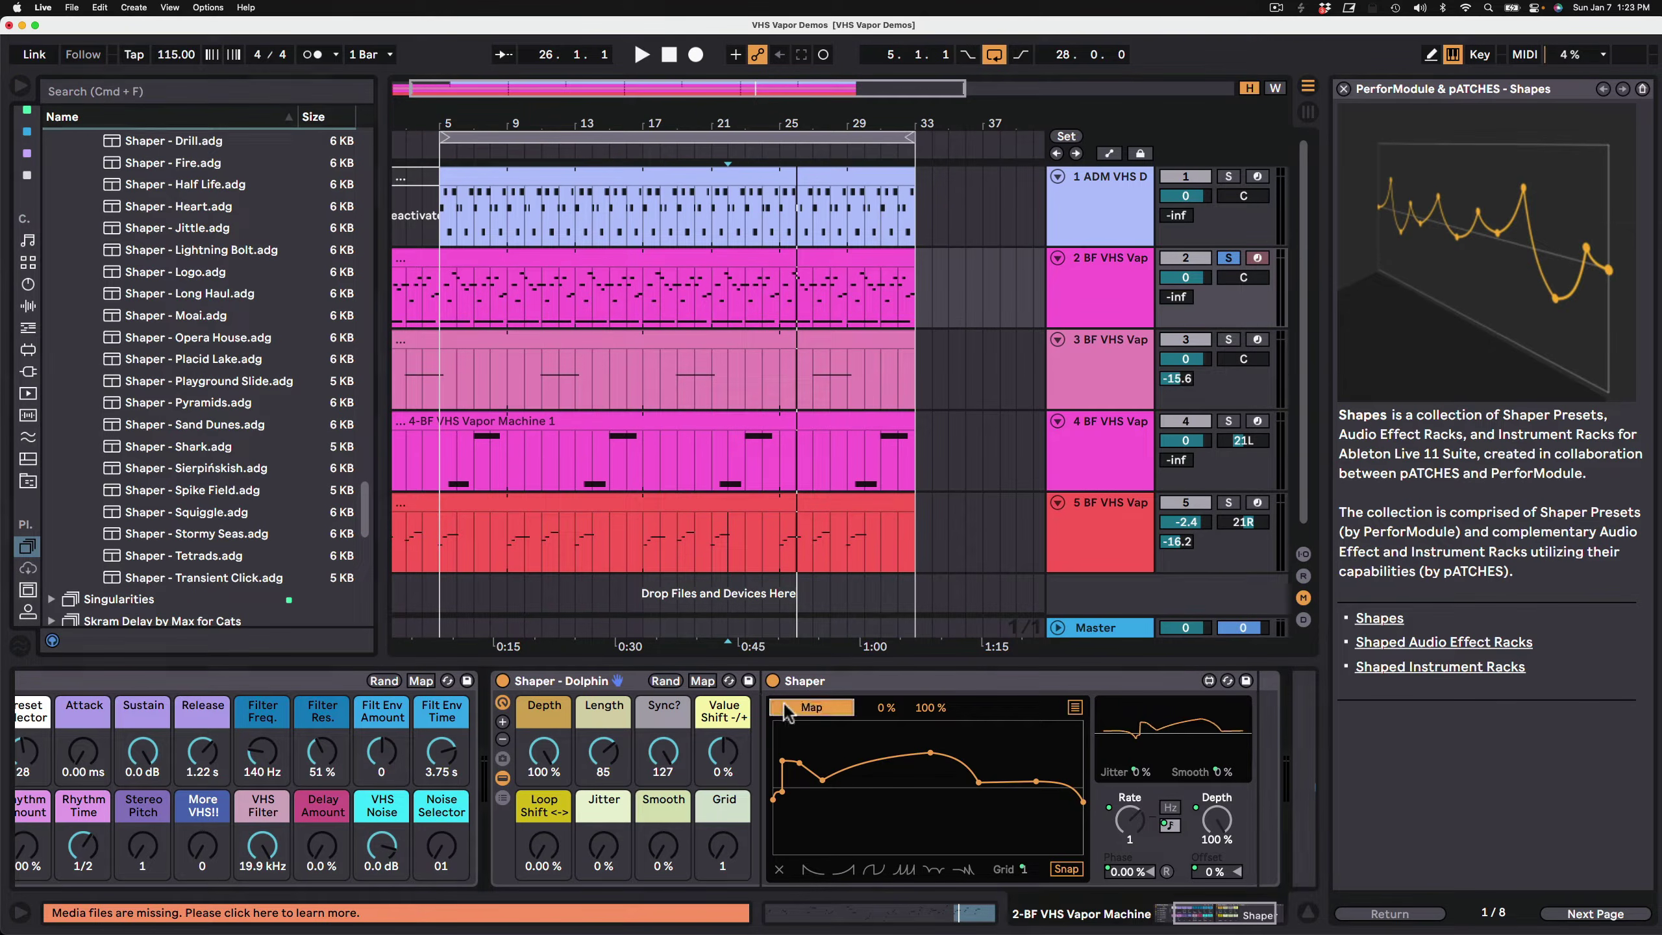
key("space")
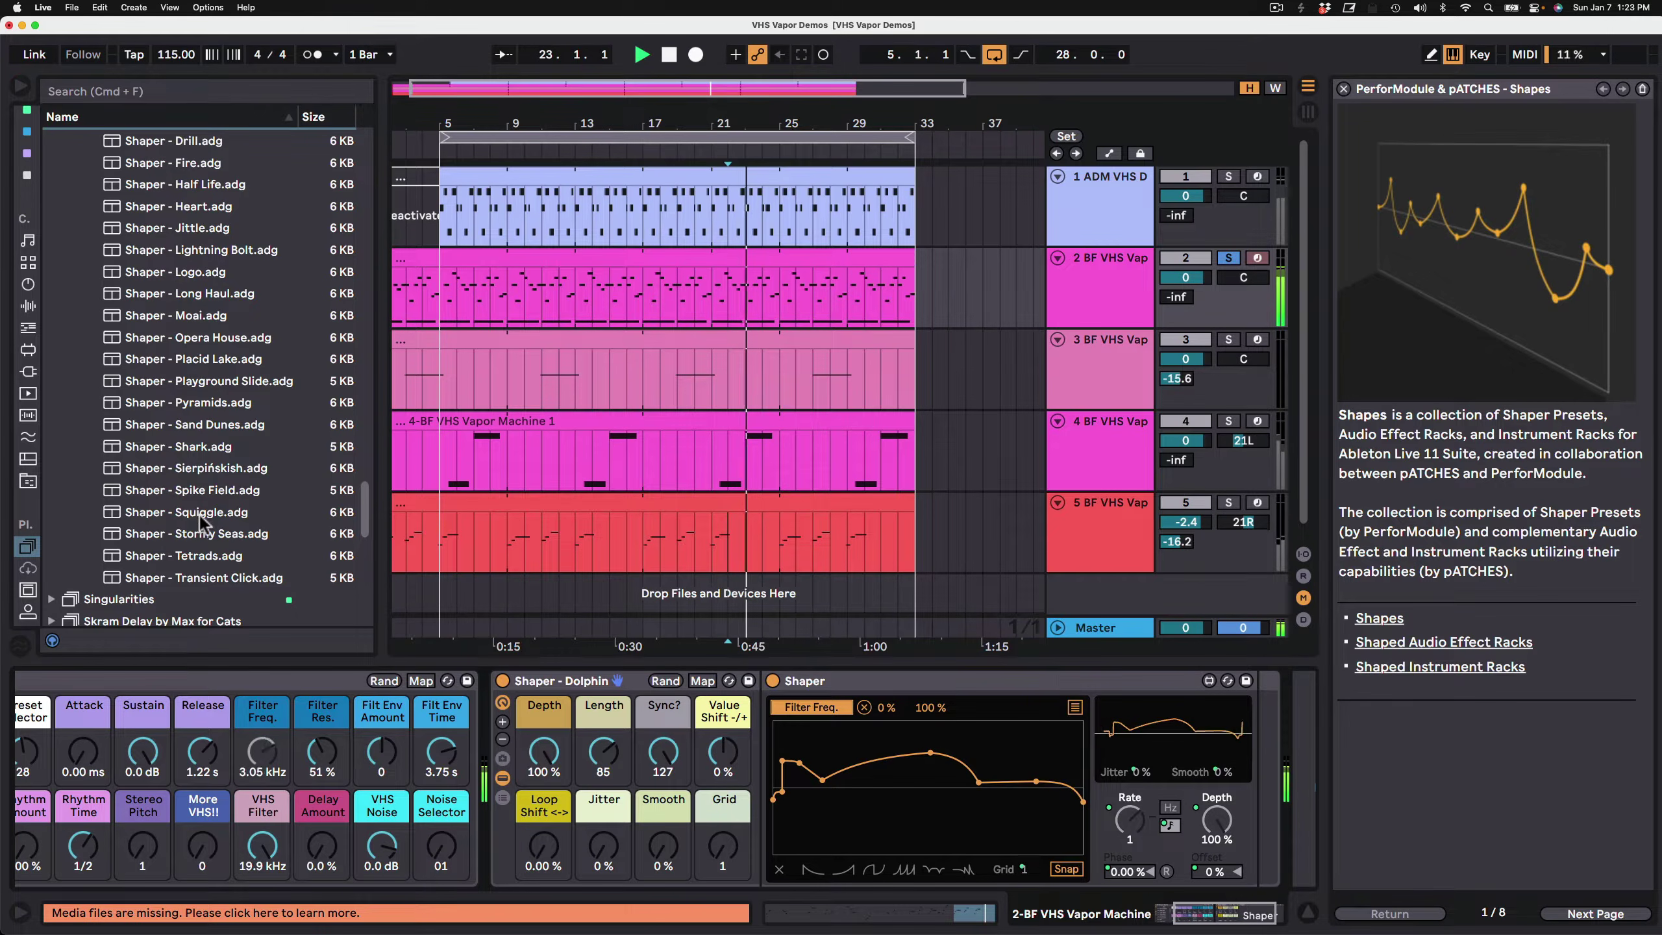
left_click(206, 561)
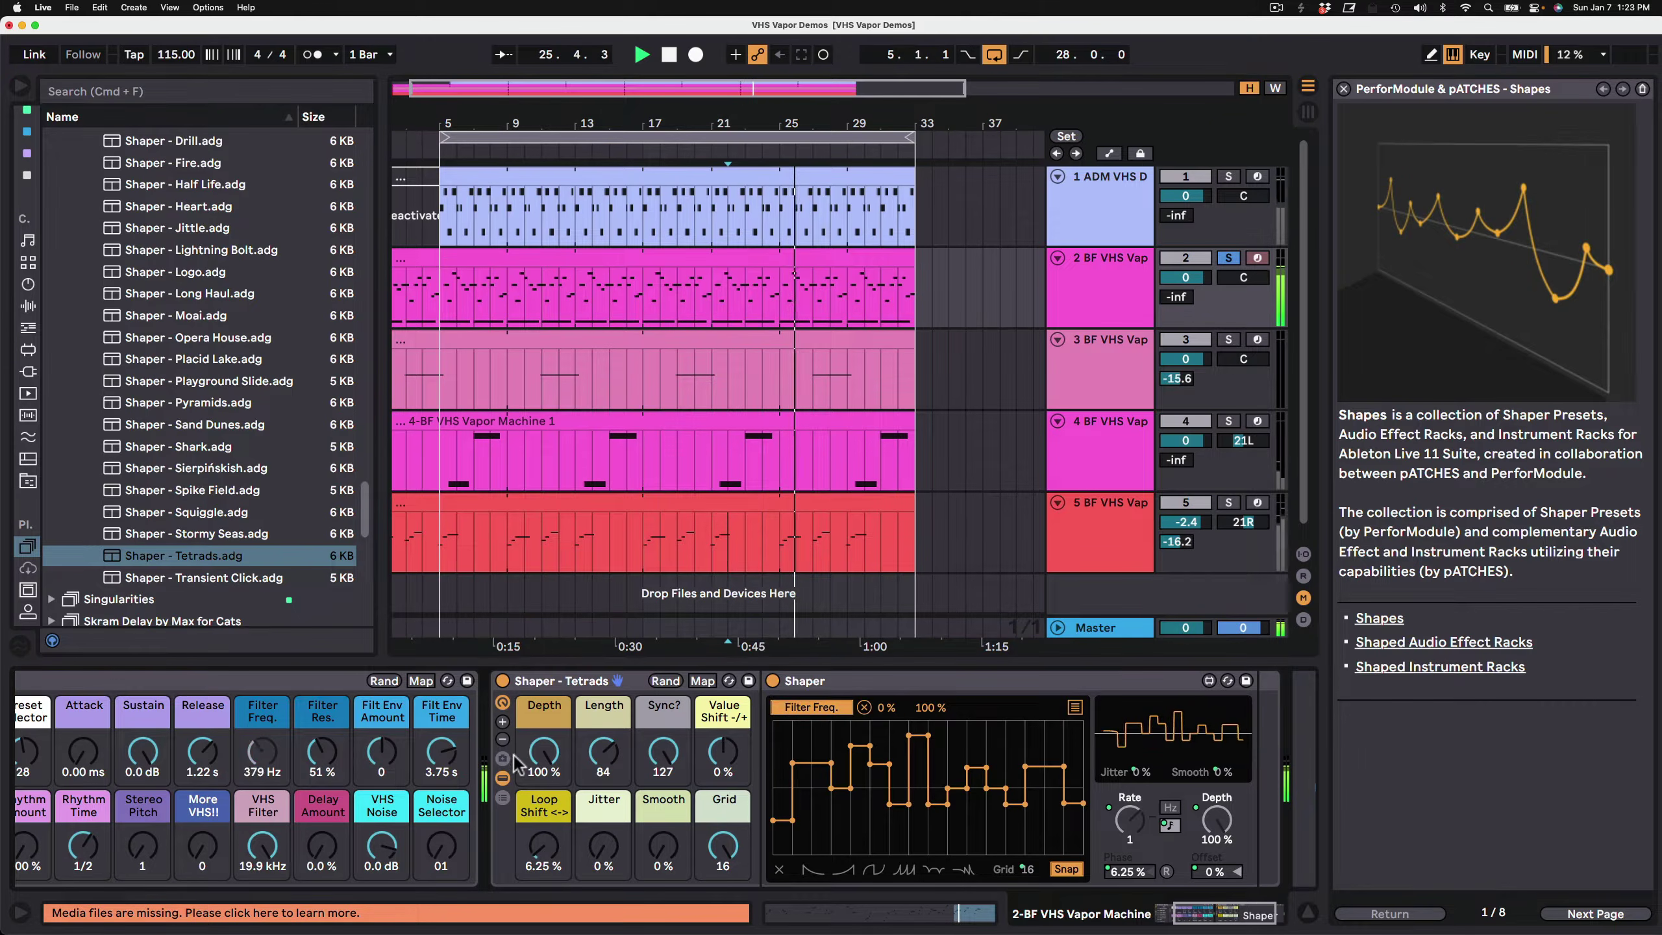
Adjust the Length macro of the Tetrads Shaper during playback.
mouse_move(599, 753)
left_mouse_down()
mouse_move(599, 778)
mouse_move(598, 756)
left_mouse_up()
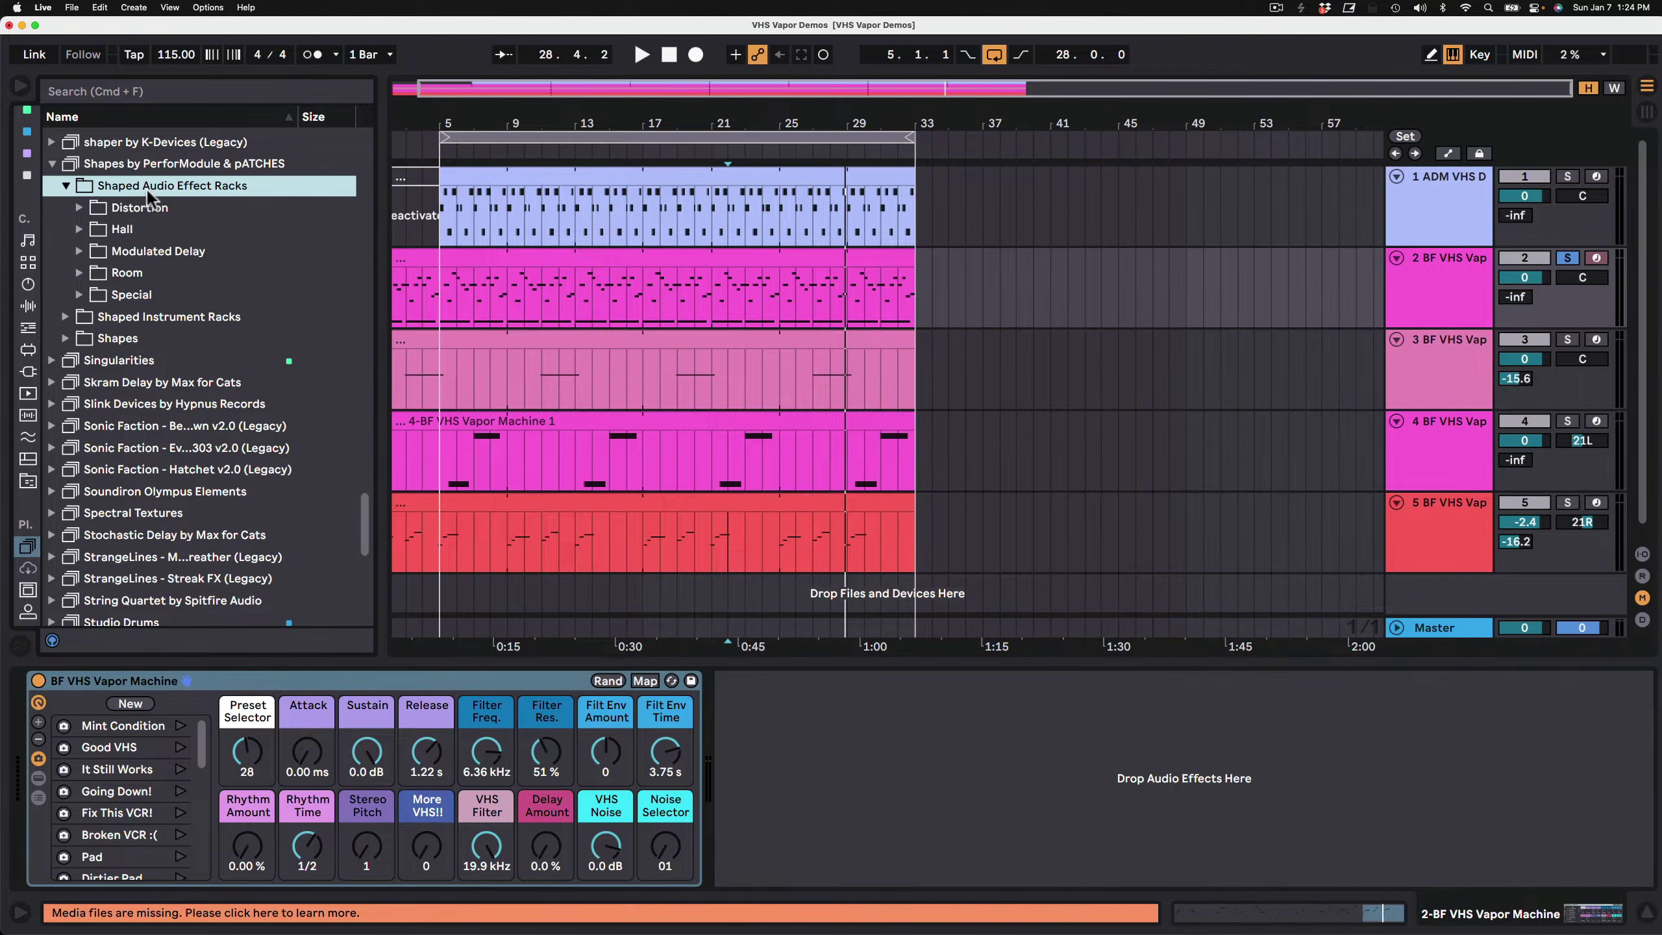
Expand the Distortion folder of the Shaped Audio Effect Racks and load the Pulse Instant Industrial Distortion rack after the VHS Vapor Machine.
left_click(103, 205)
left_click(79, 207)
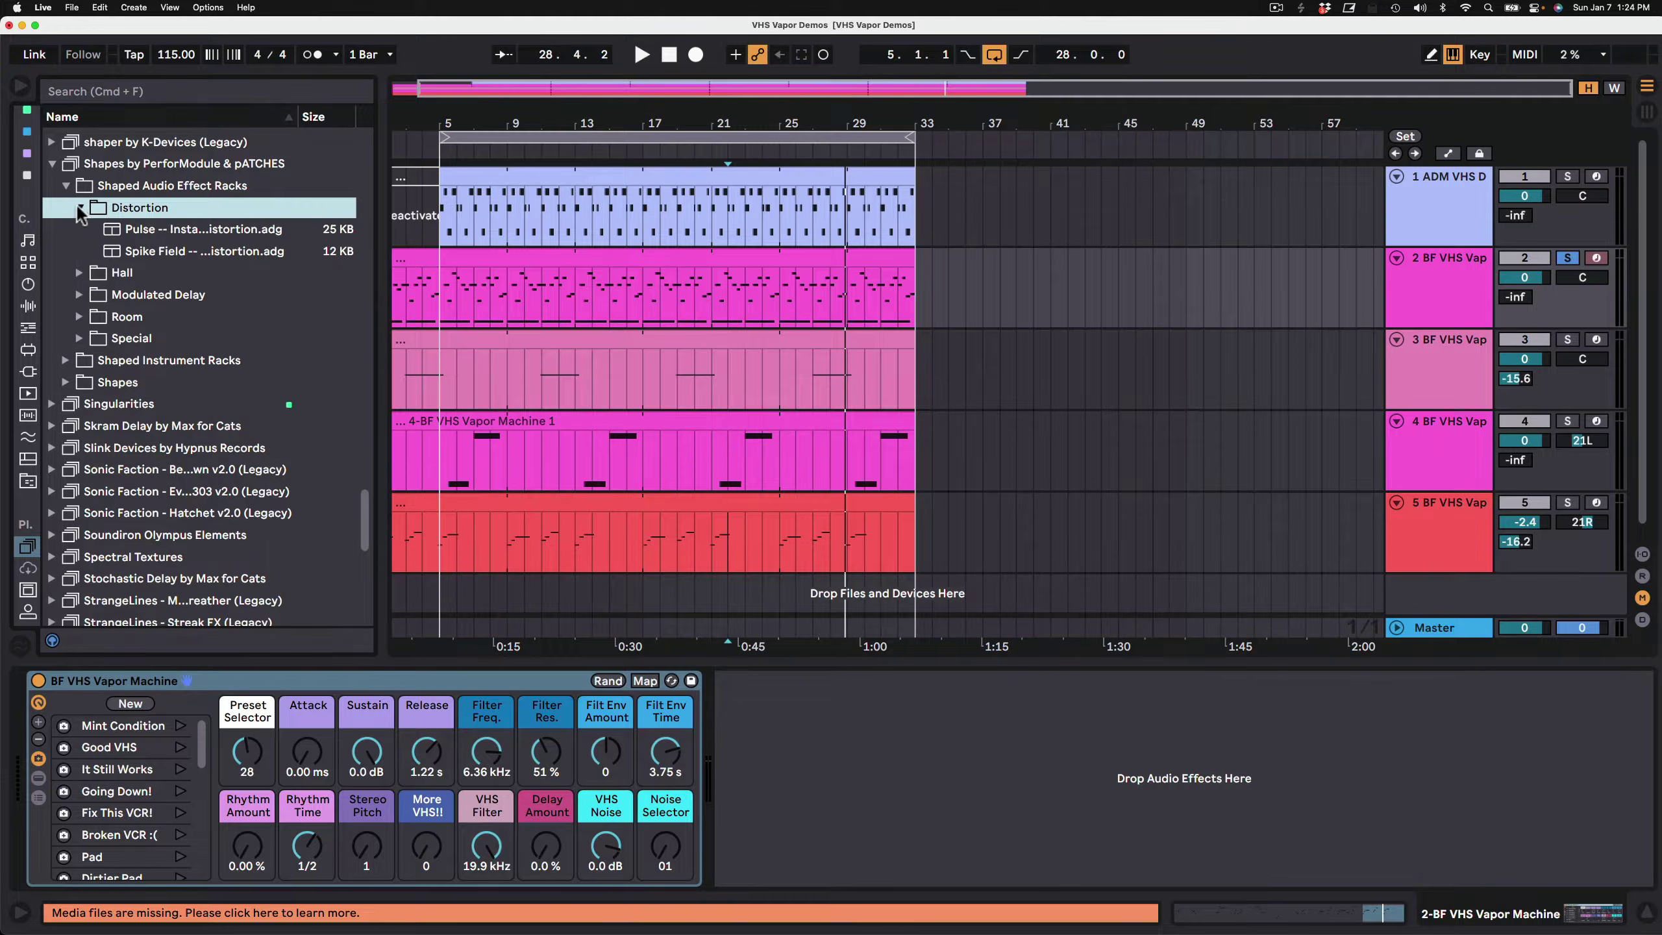
left_click_drag(166, 237, 922, 749)
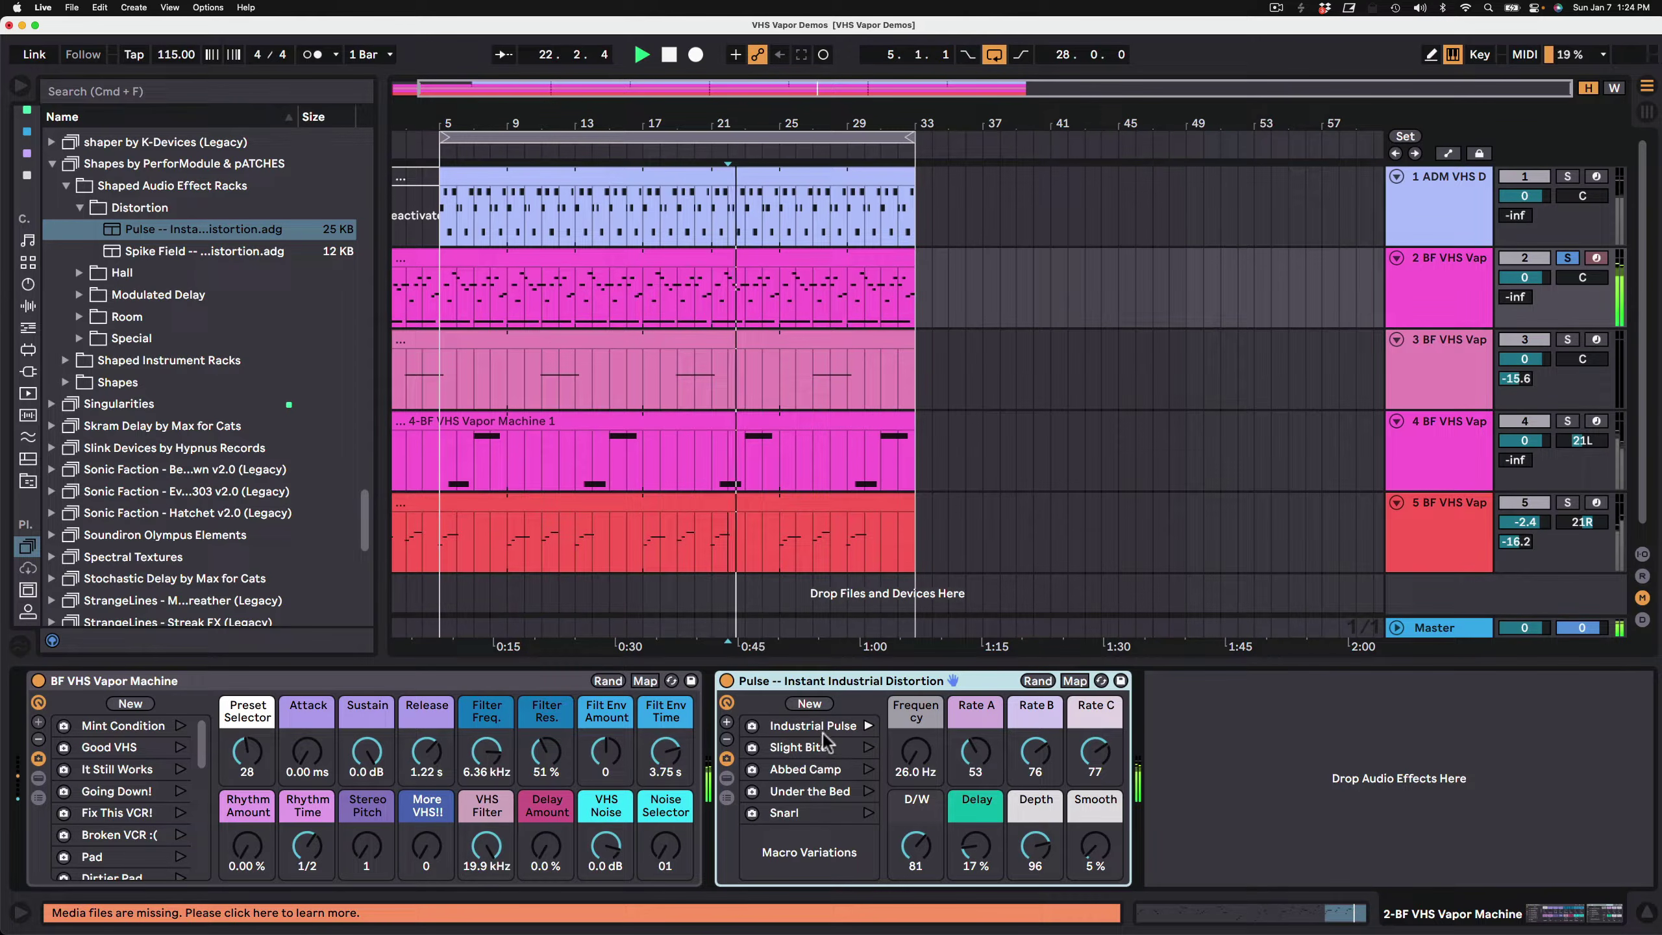
Adjust the Pulse rack's Frequency and audition its Slight Bite, Abbed Camp, Under the Bed and Snar! macro variations.
left_click_drag(923, 761, 923, 727)
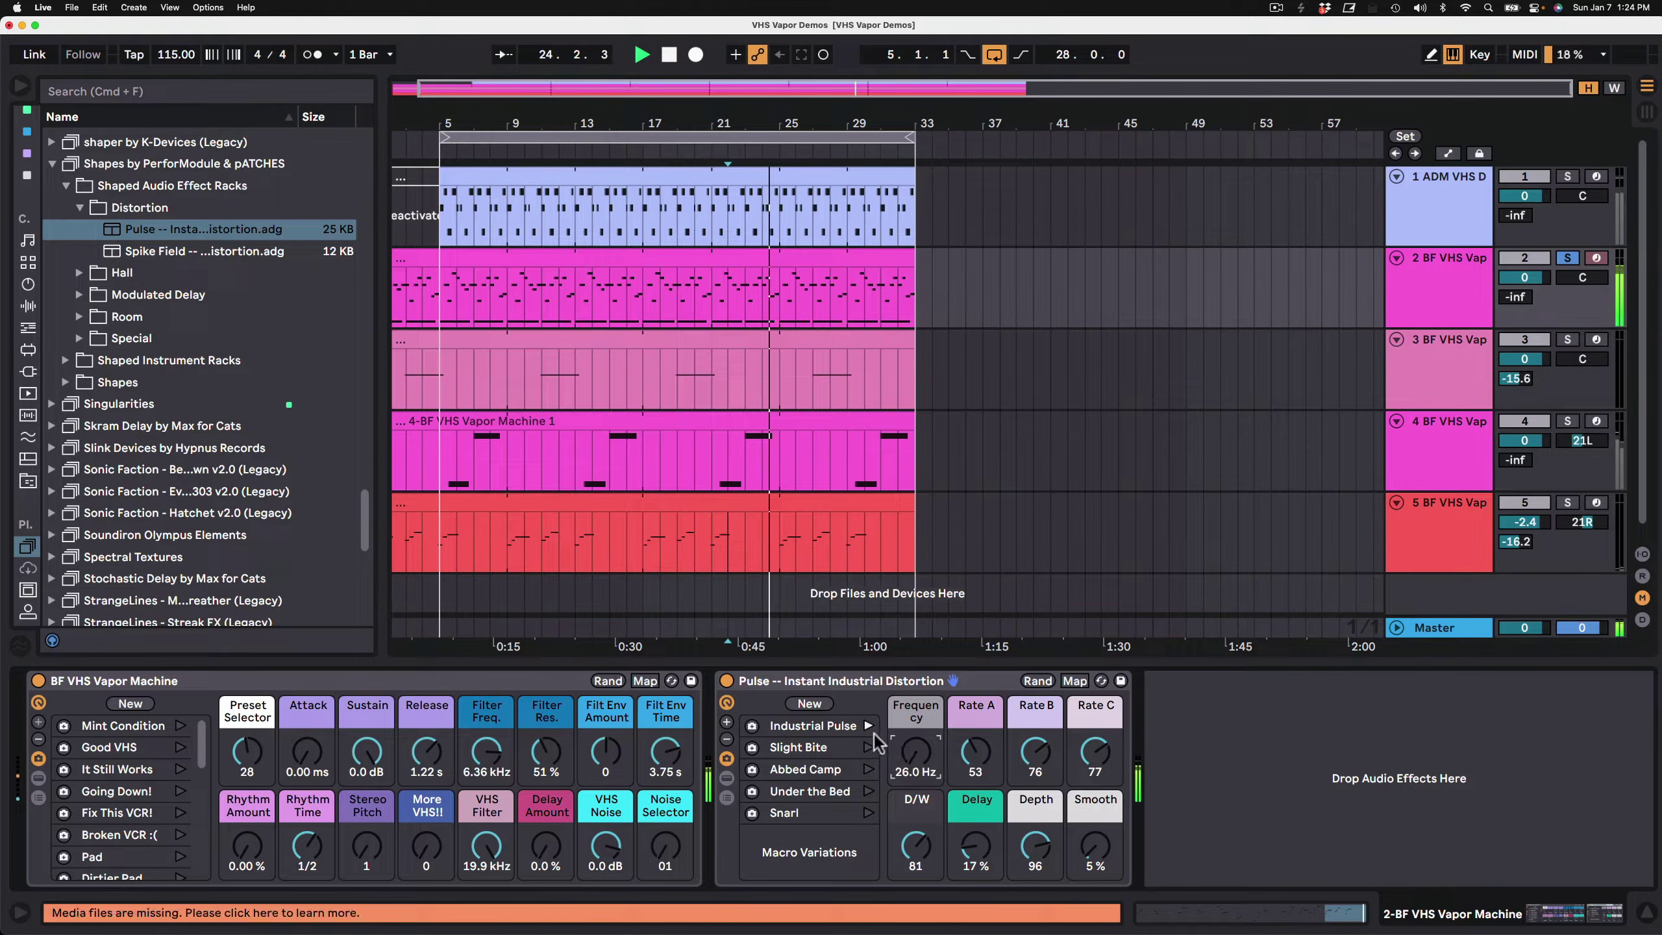
left_click(868, 748)
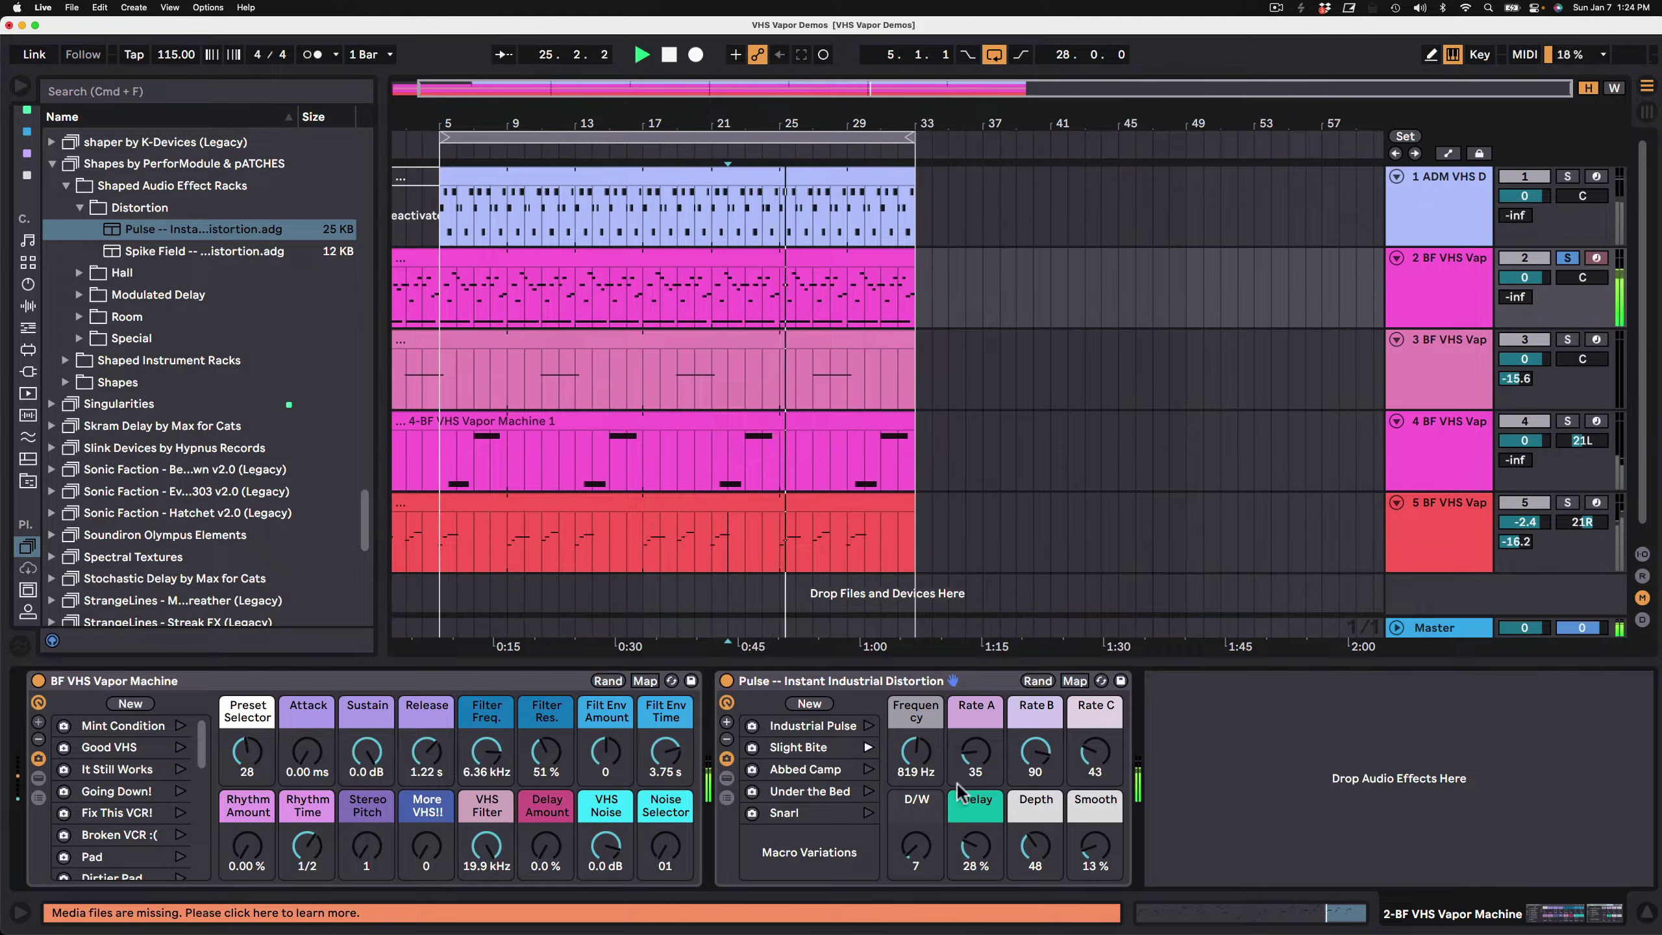
left_click(868, 768)
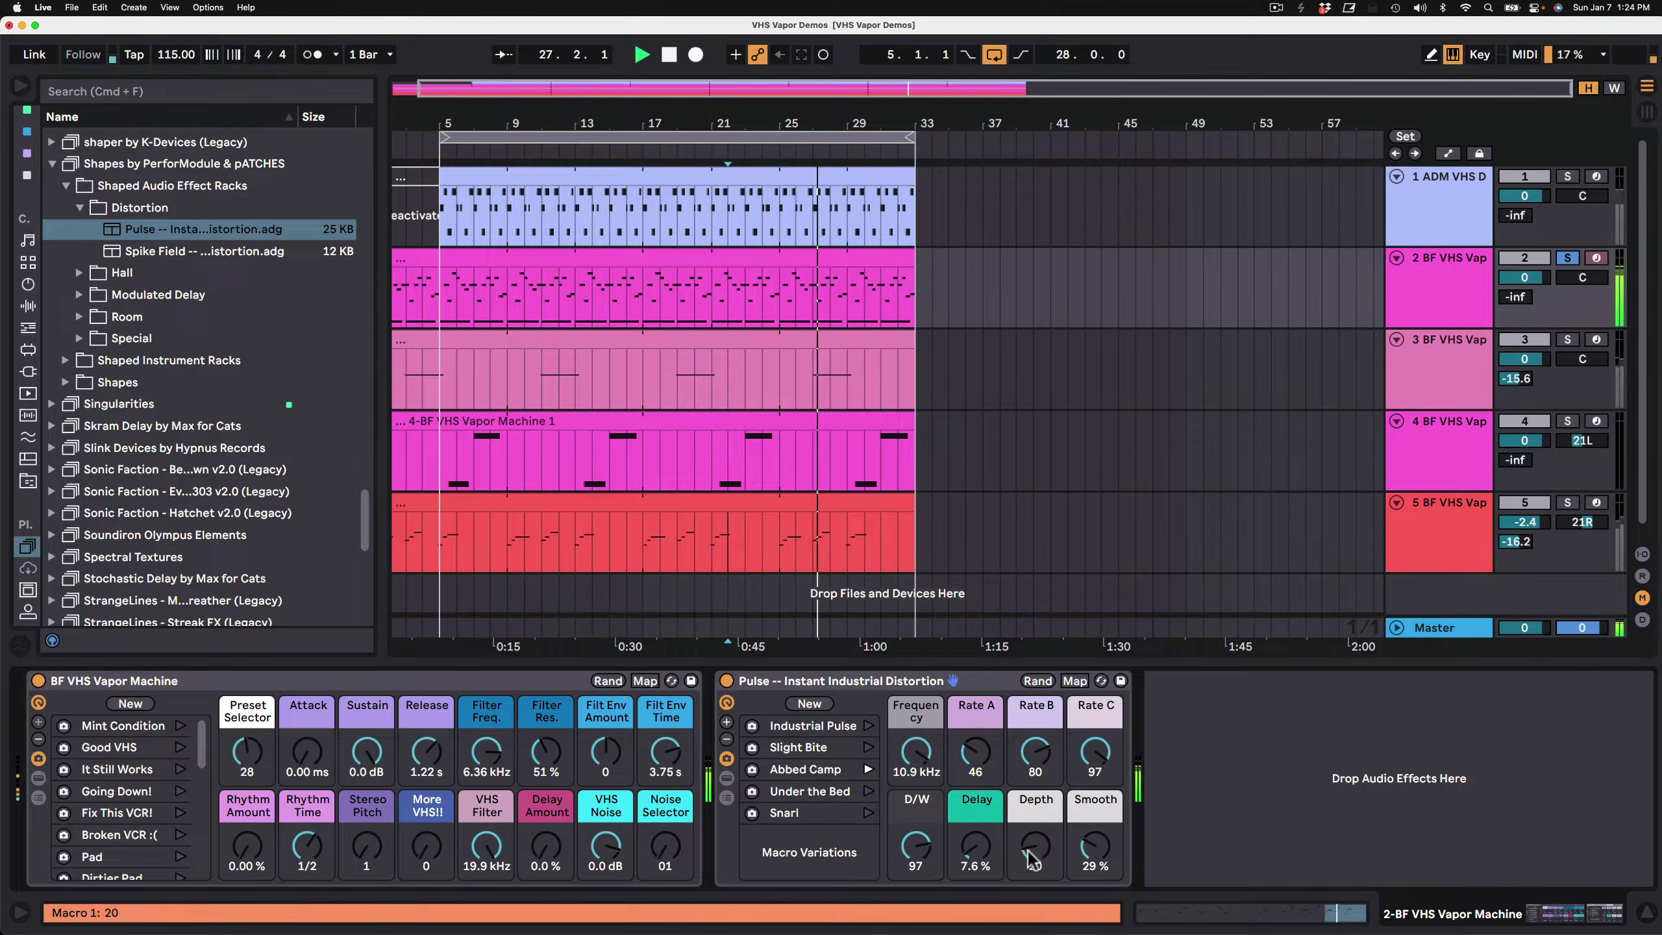
left_click(868, 790)
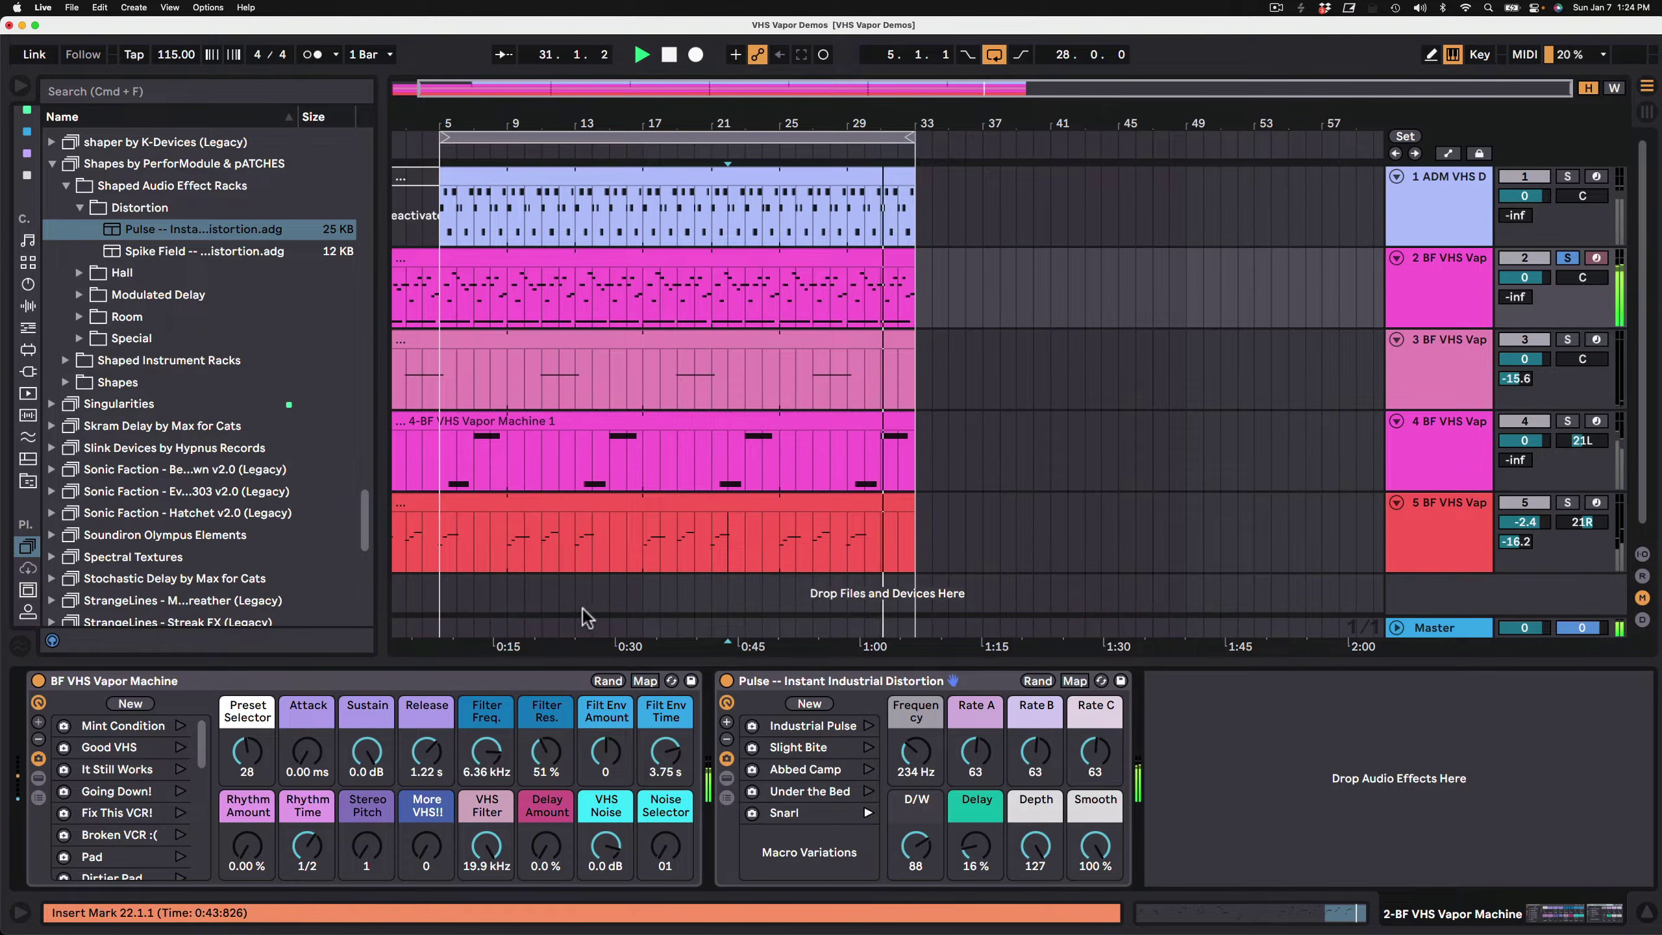
Replace the Pulse rack with Spike Field Buzzy Distortion, restart playback and audition its Crunch and Wubble variations.
key("space")
left_click_drag(258, 253, 916, 753)
key("space")
left_click(866, 748)
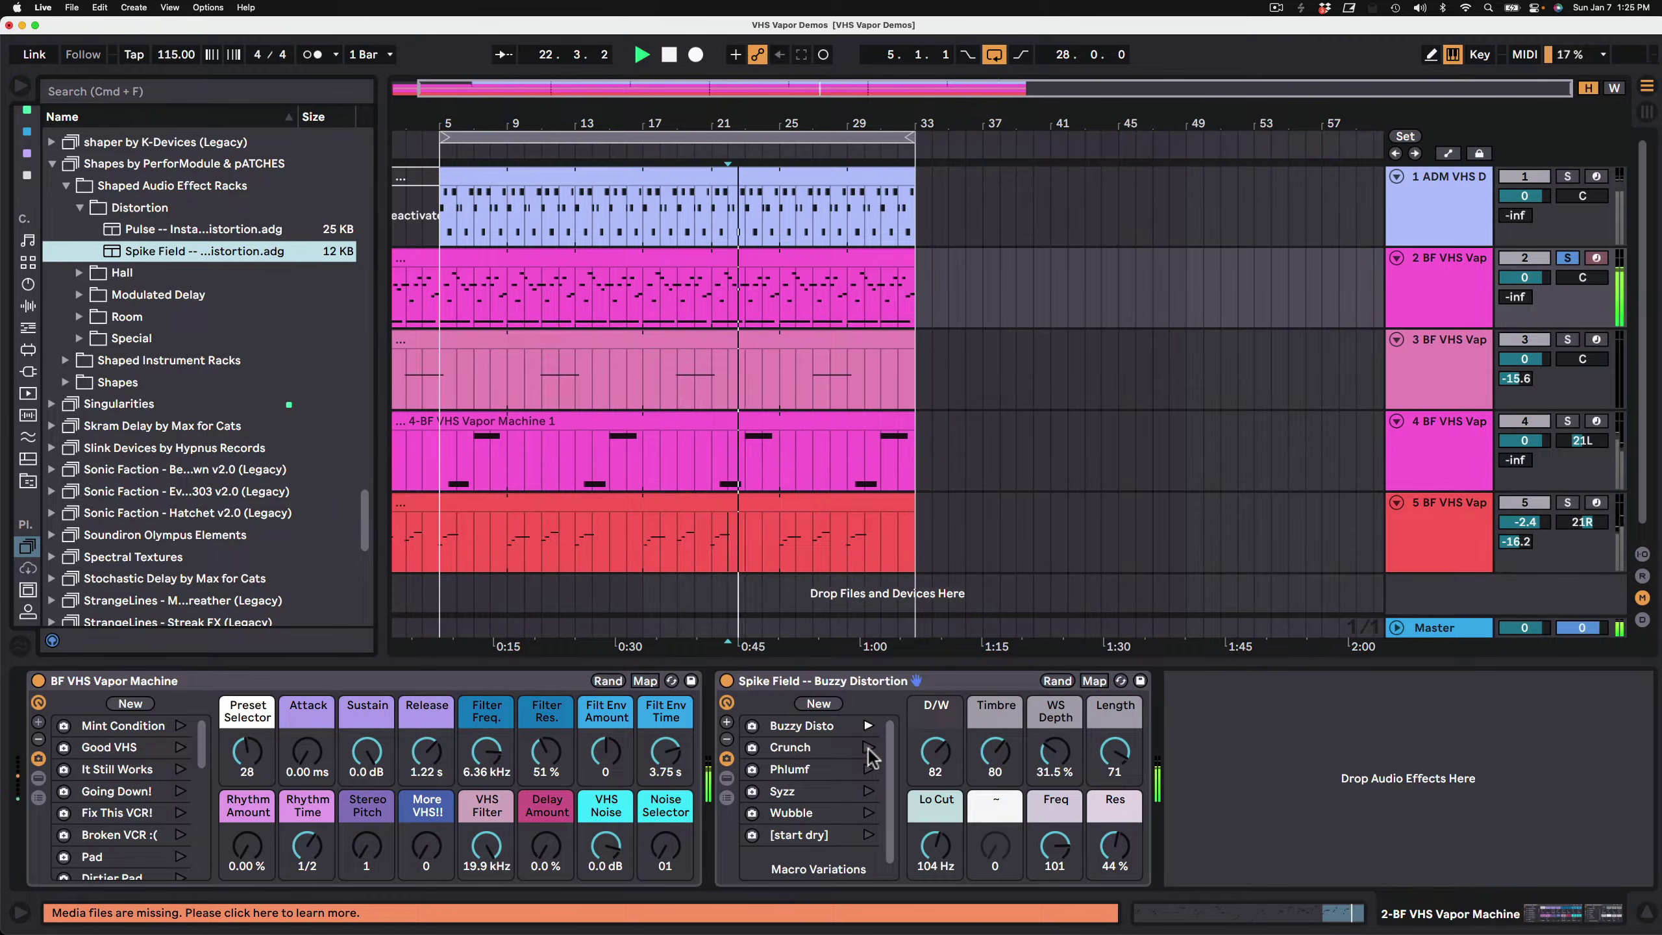
left_click(868, 813)
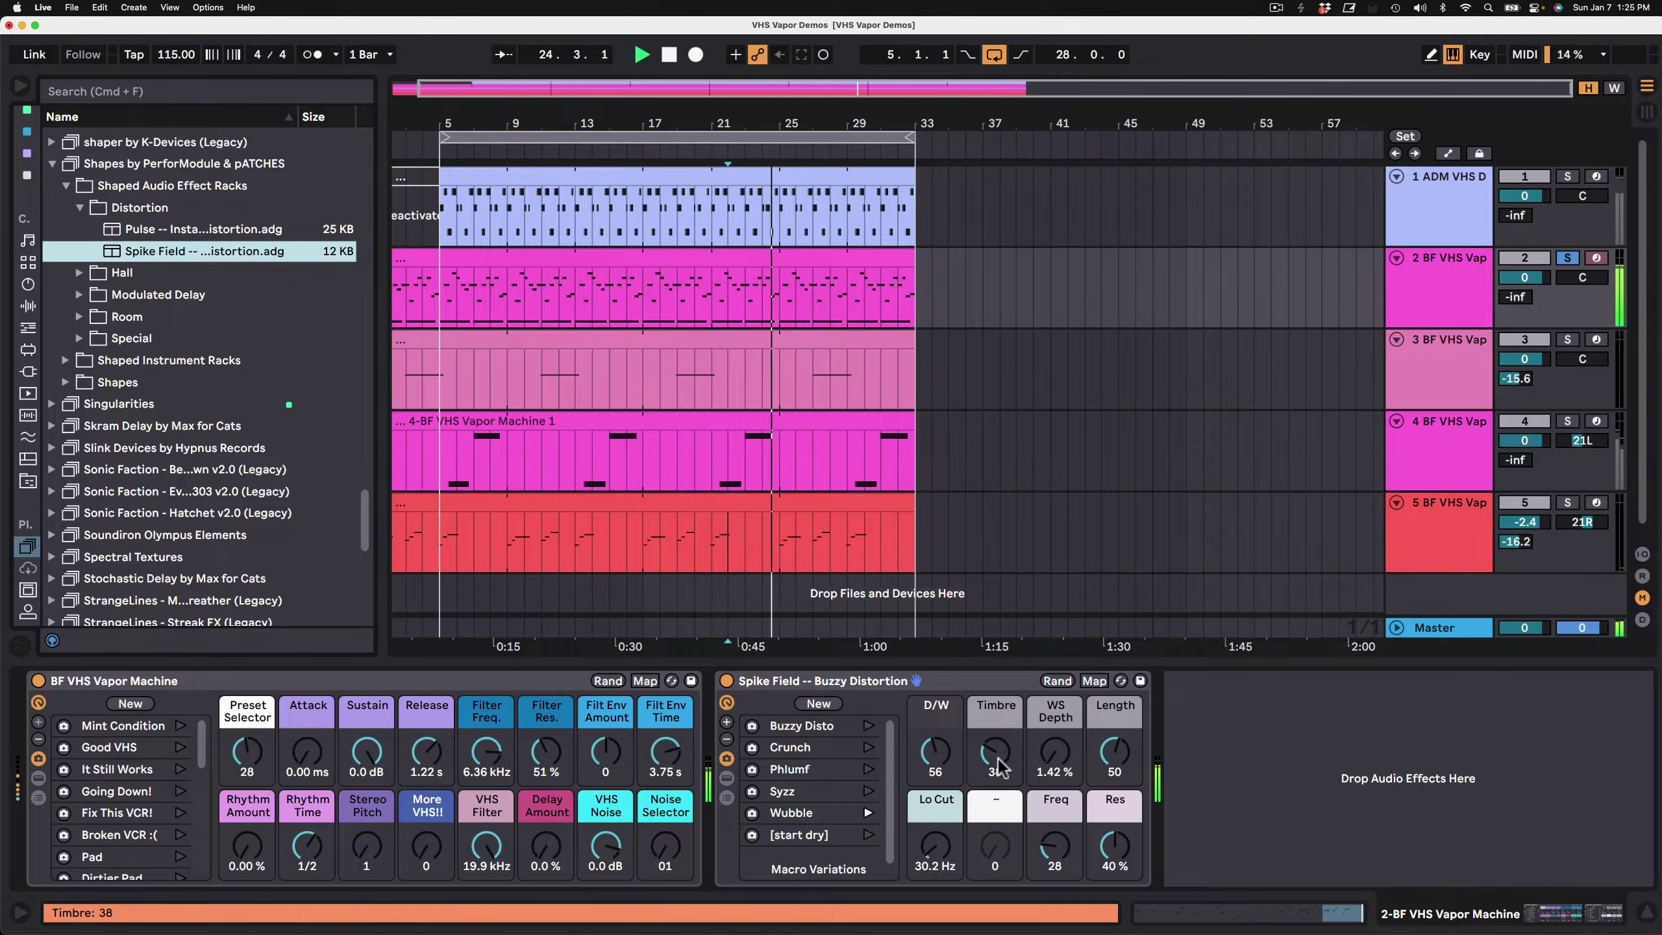
Show the Spike Field rack's devices, inspect its Shaper and plain chains, and unfold the first Auto Filter in the Shaper chain.
left_click(727, 779)
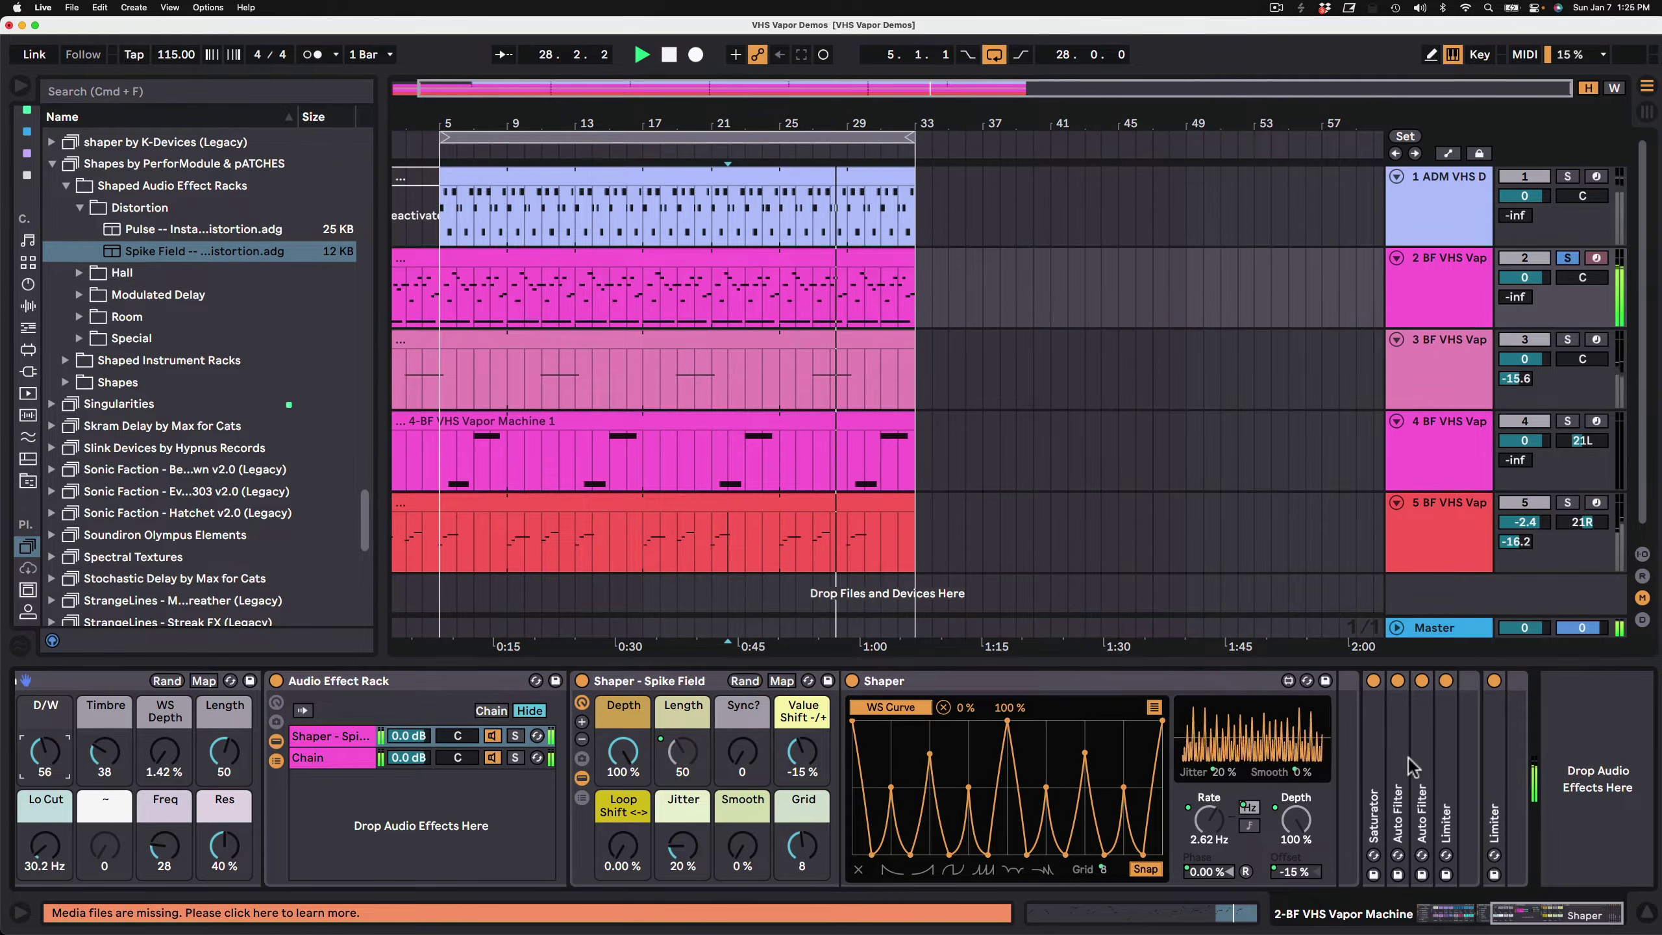
left_click(347, 759)
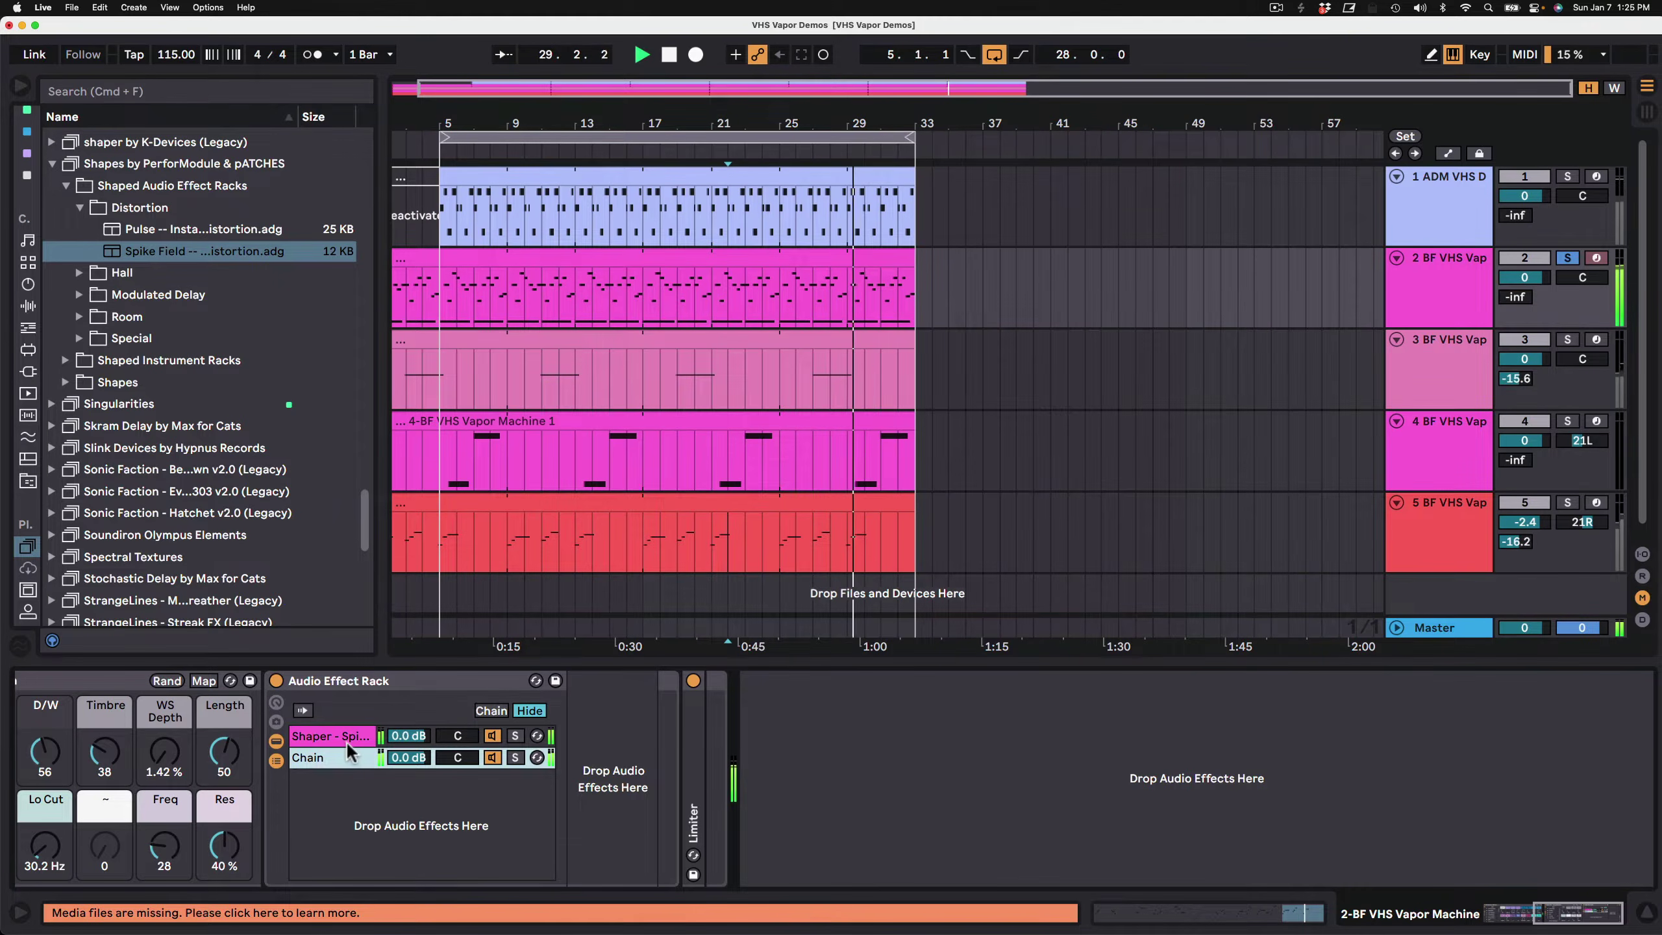
left_click(343, 736)
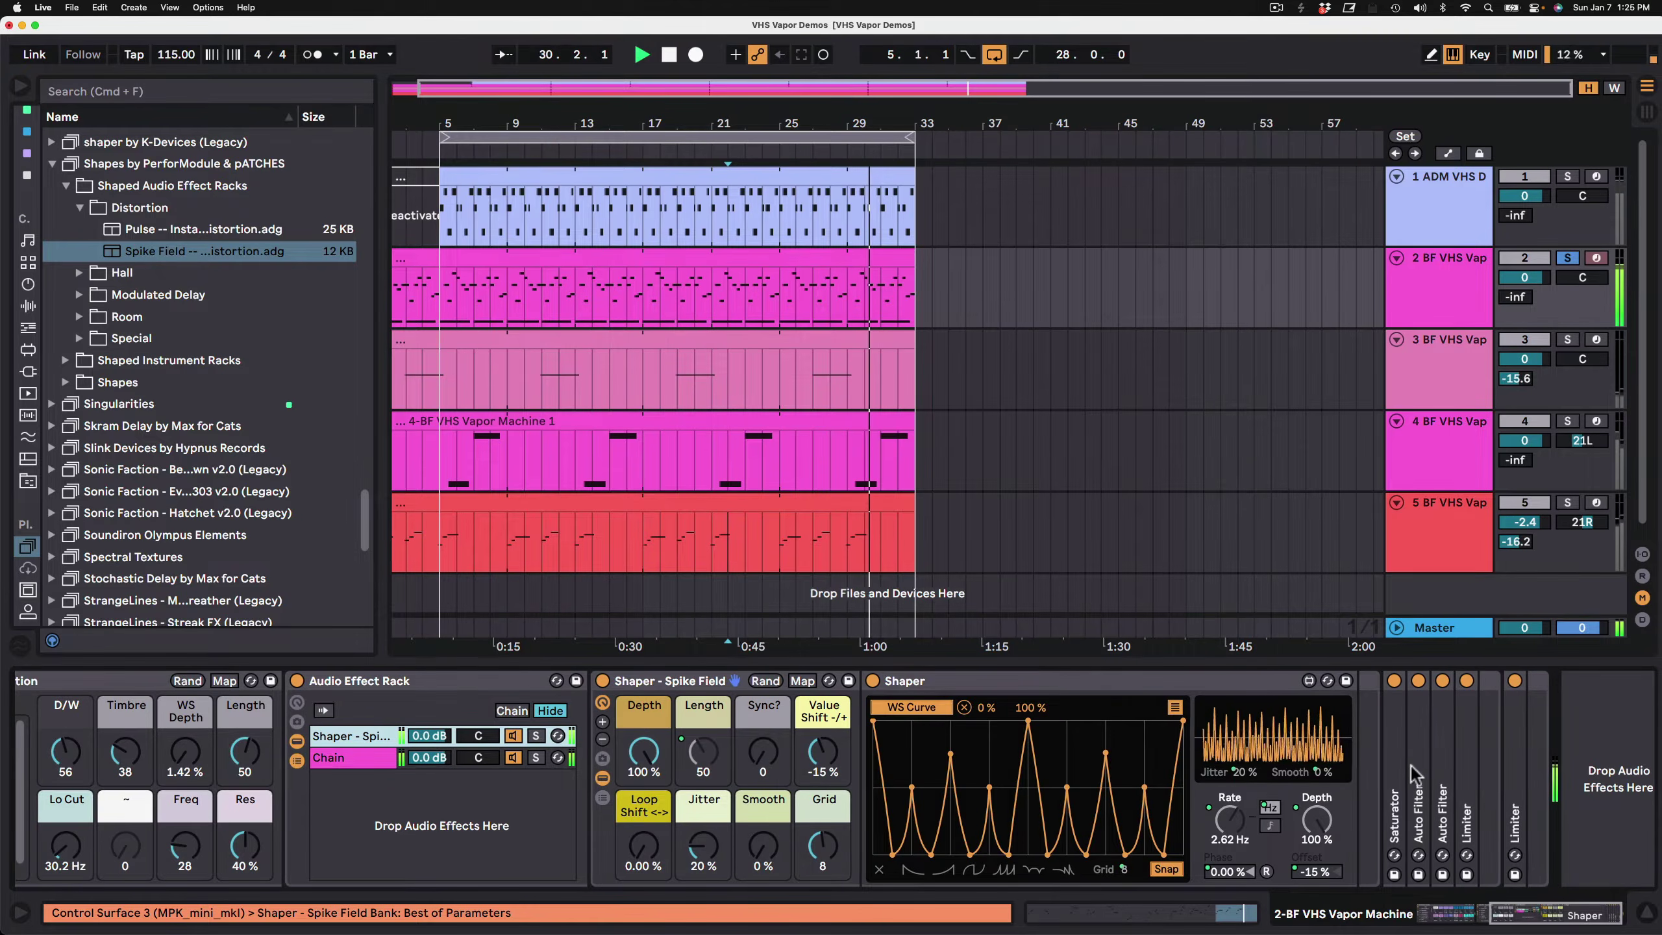
double_click(1413, 773)
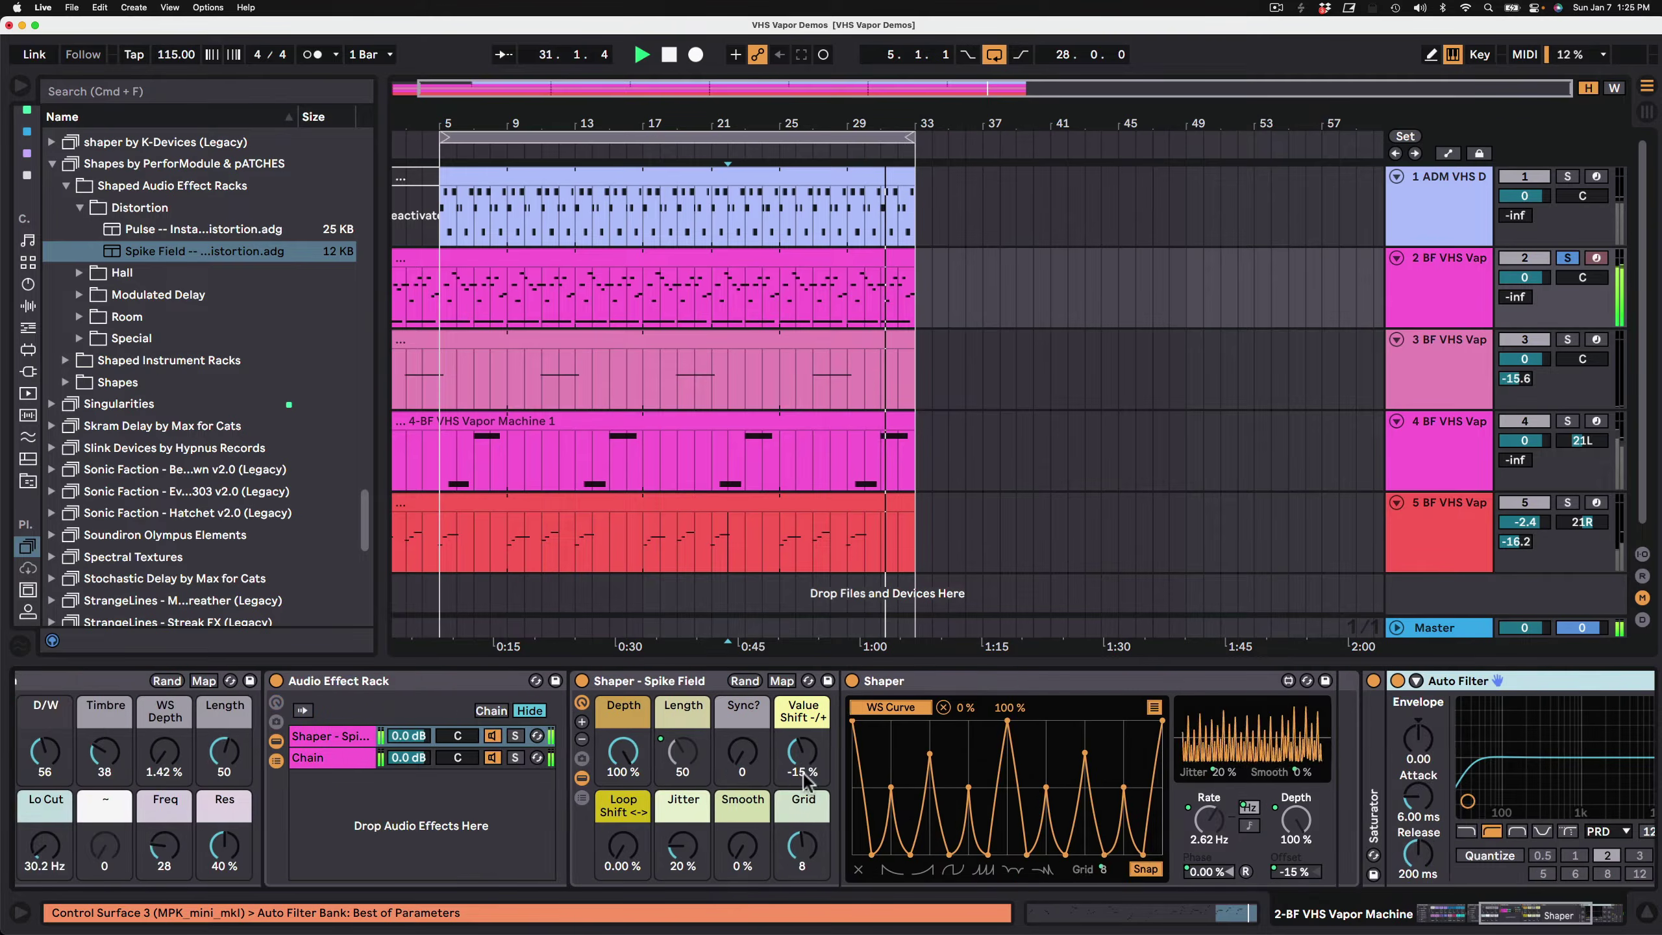
Raise the Spike Field rack's Timbre, Lo Cut and Freq macros.
scroll(801, 774, "left", 5)
left_click_drag(404, 754, 404, 685)
left_click_drag(346, 846, 347, 799)
left_click_drag(467, 846, 466, 799)
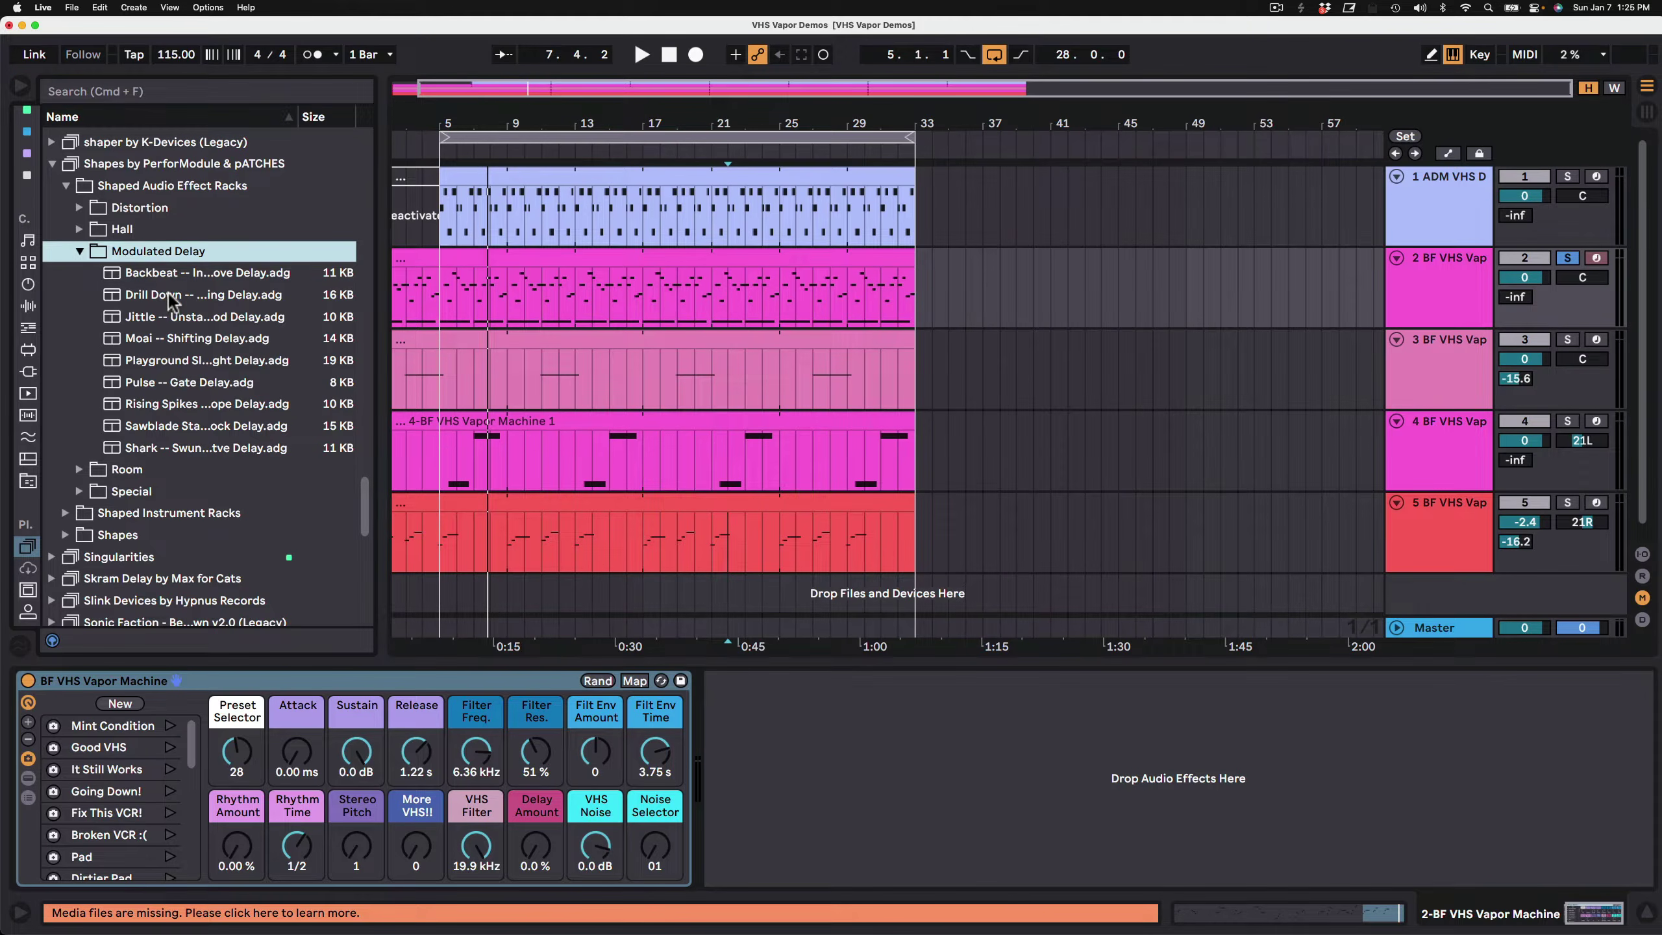
Load the Drill Down Moving Delay rack and audition its [dry start], Rain Bucket, Zhweep, Chka Chka and Baroiling variations.
left_click_drag(171, 301, 877, 749)
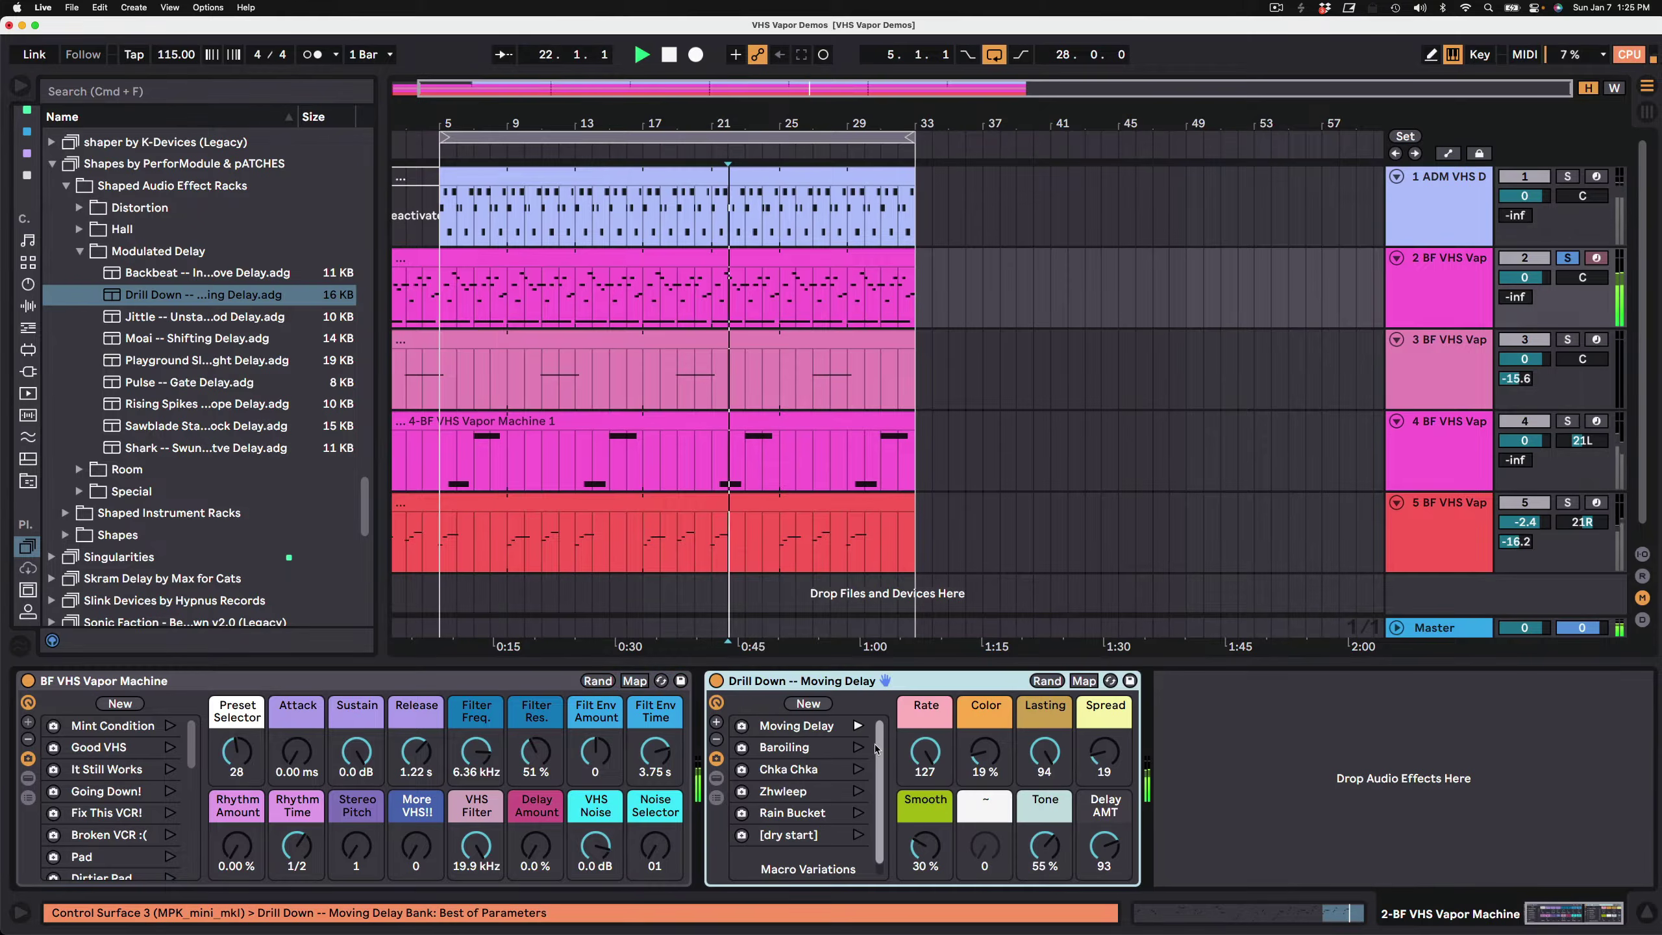
left_click(857, 836)
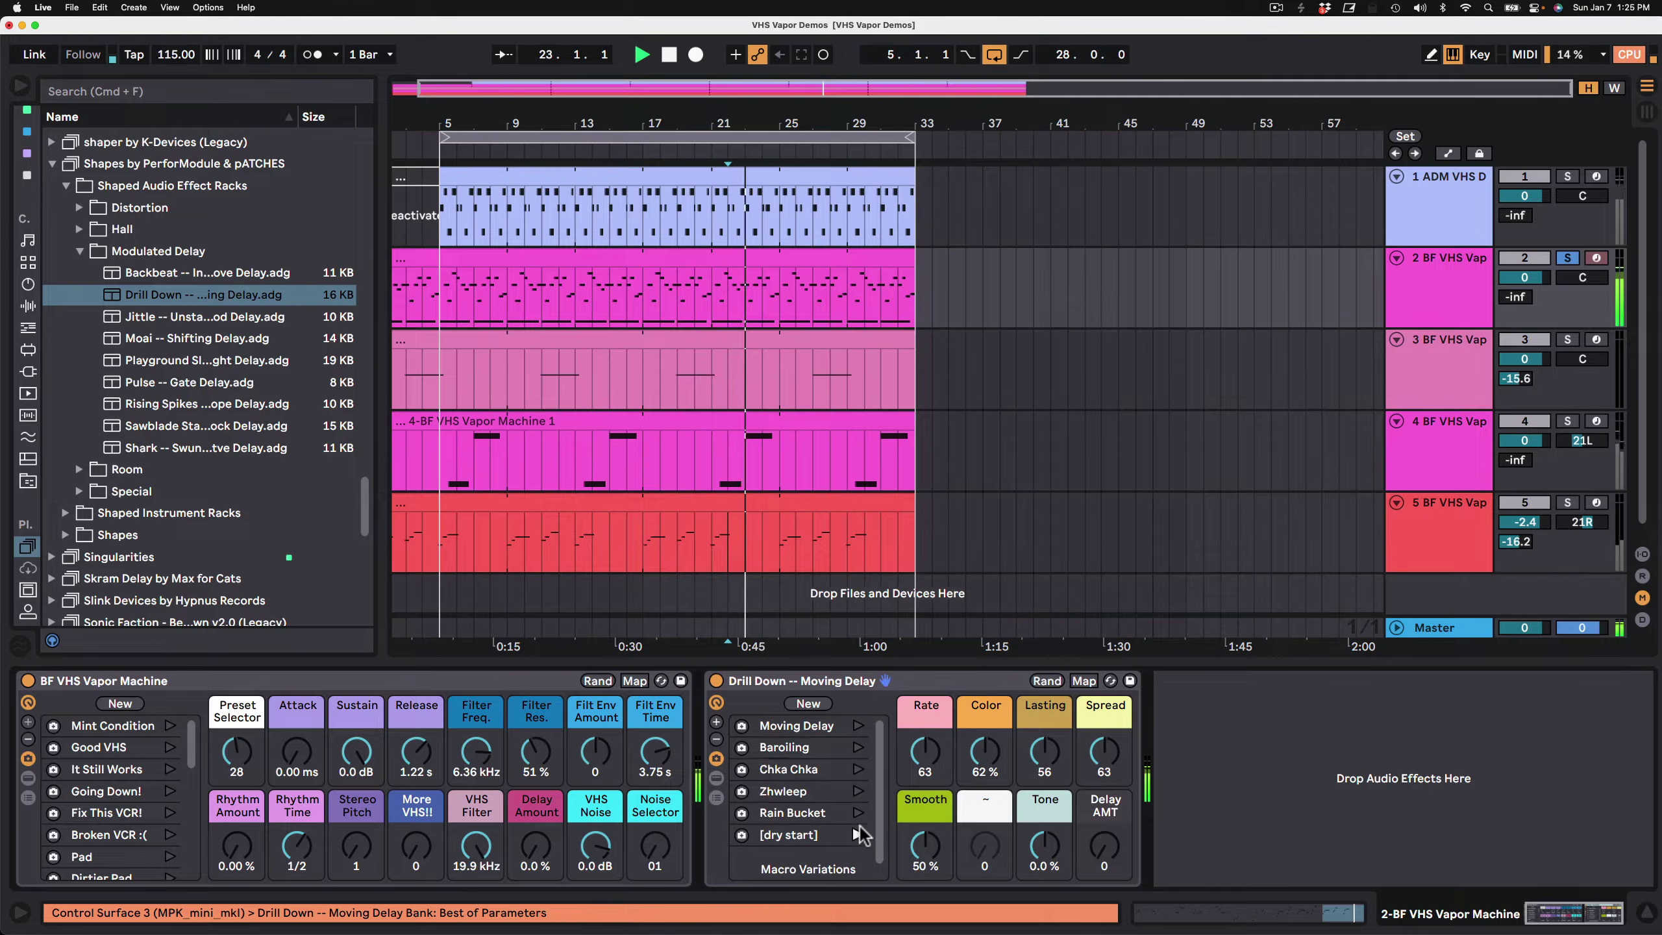
left_click(858, 813)
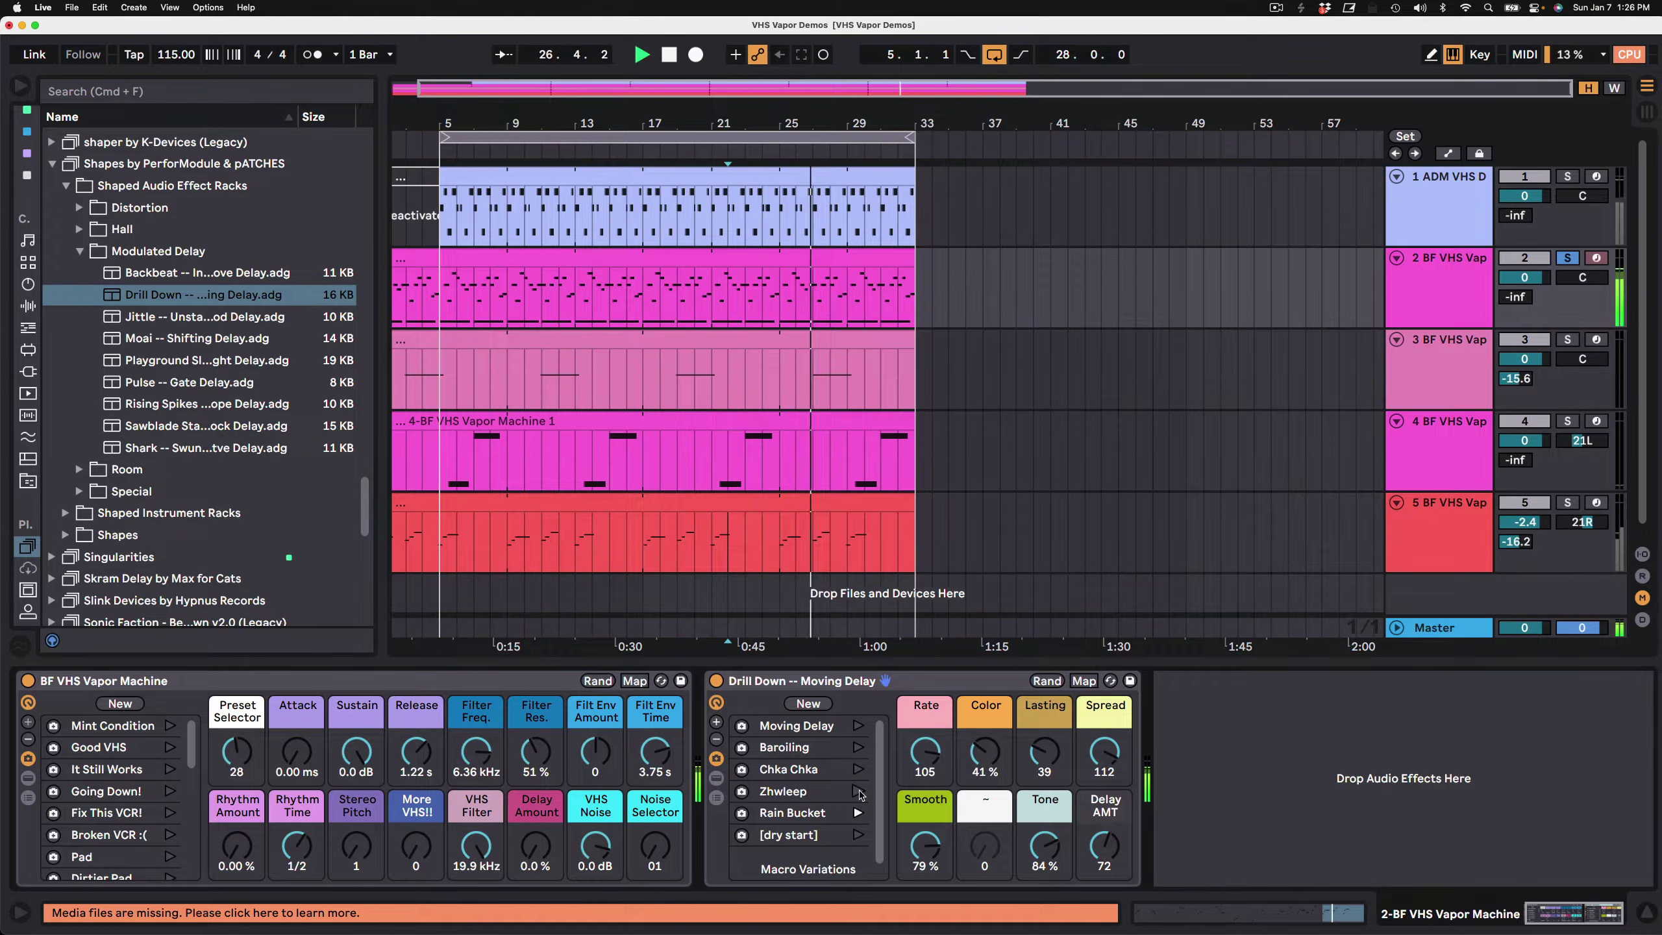
left_click(857, 790)
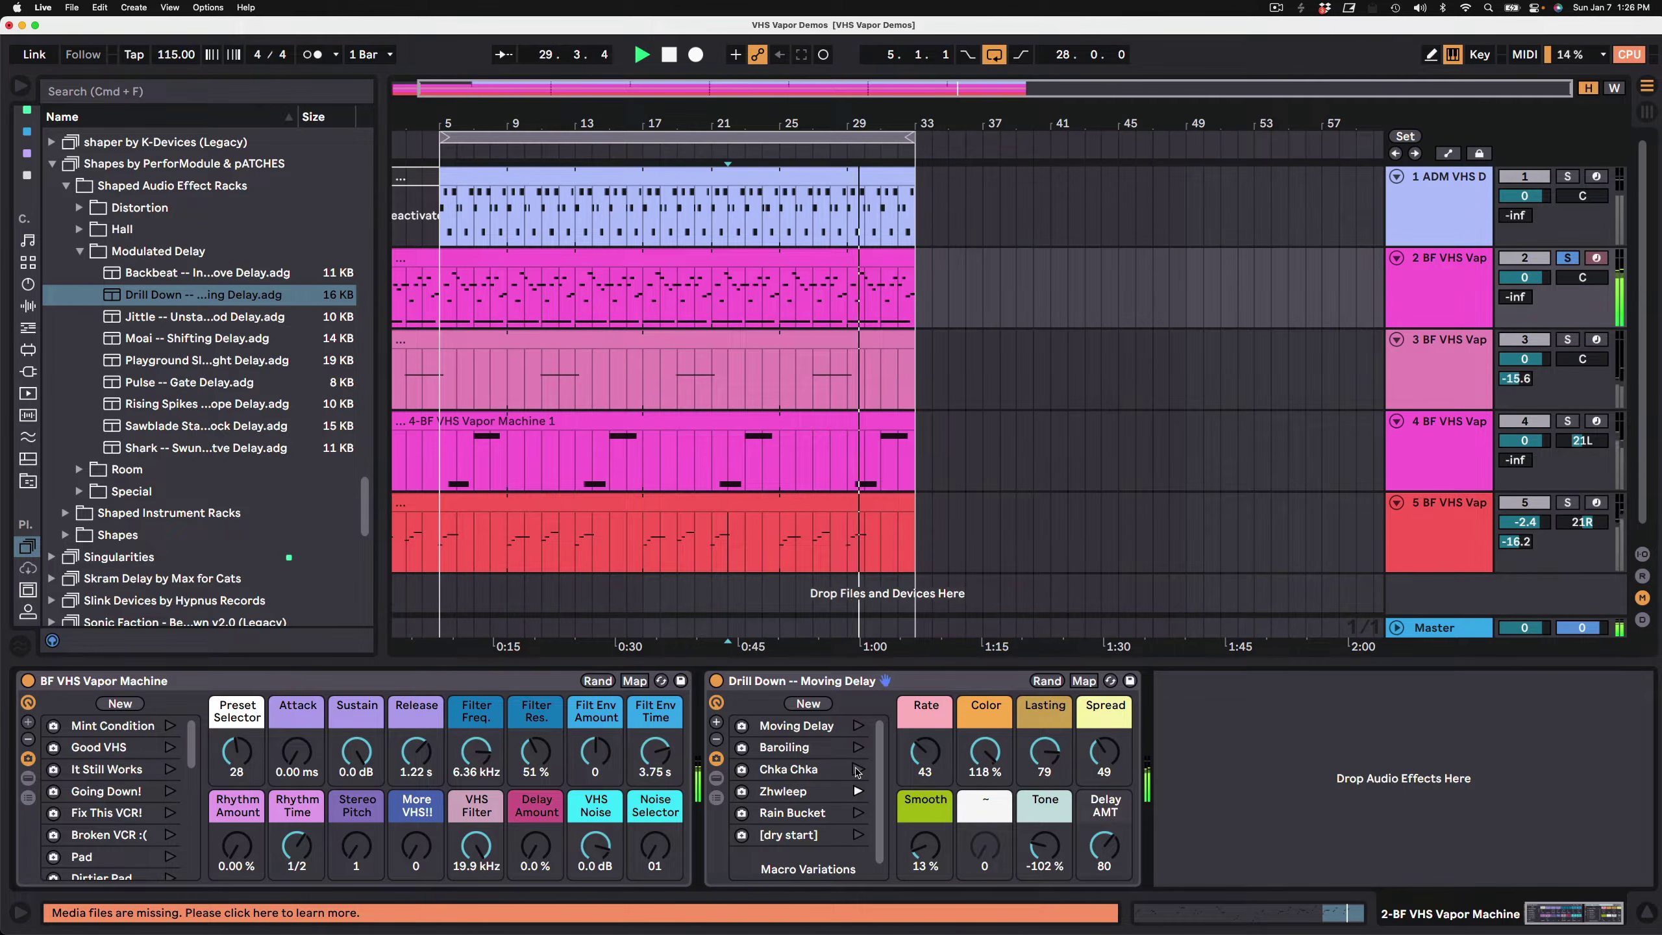
left_click(856, 770)
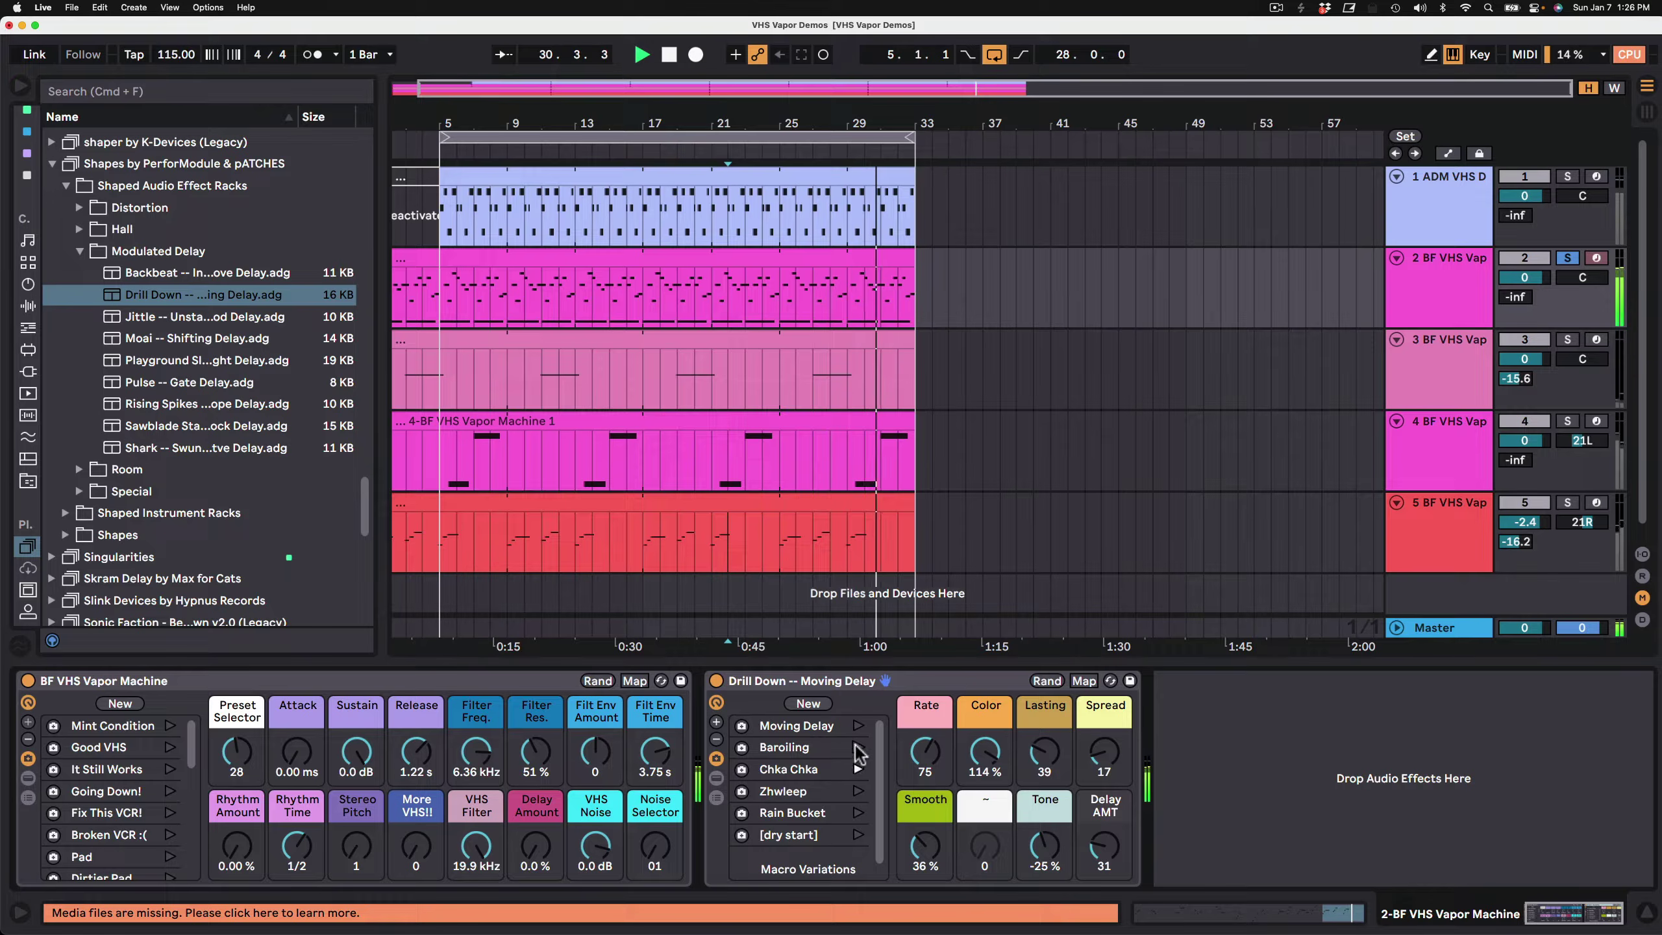
left_click(857, 748)
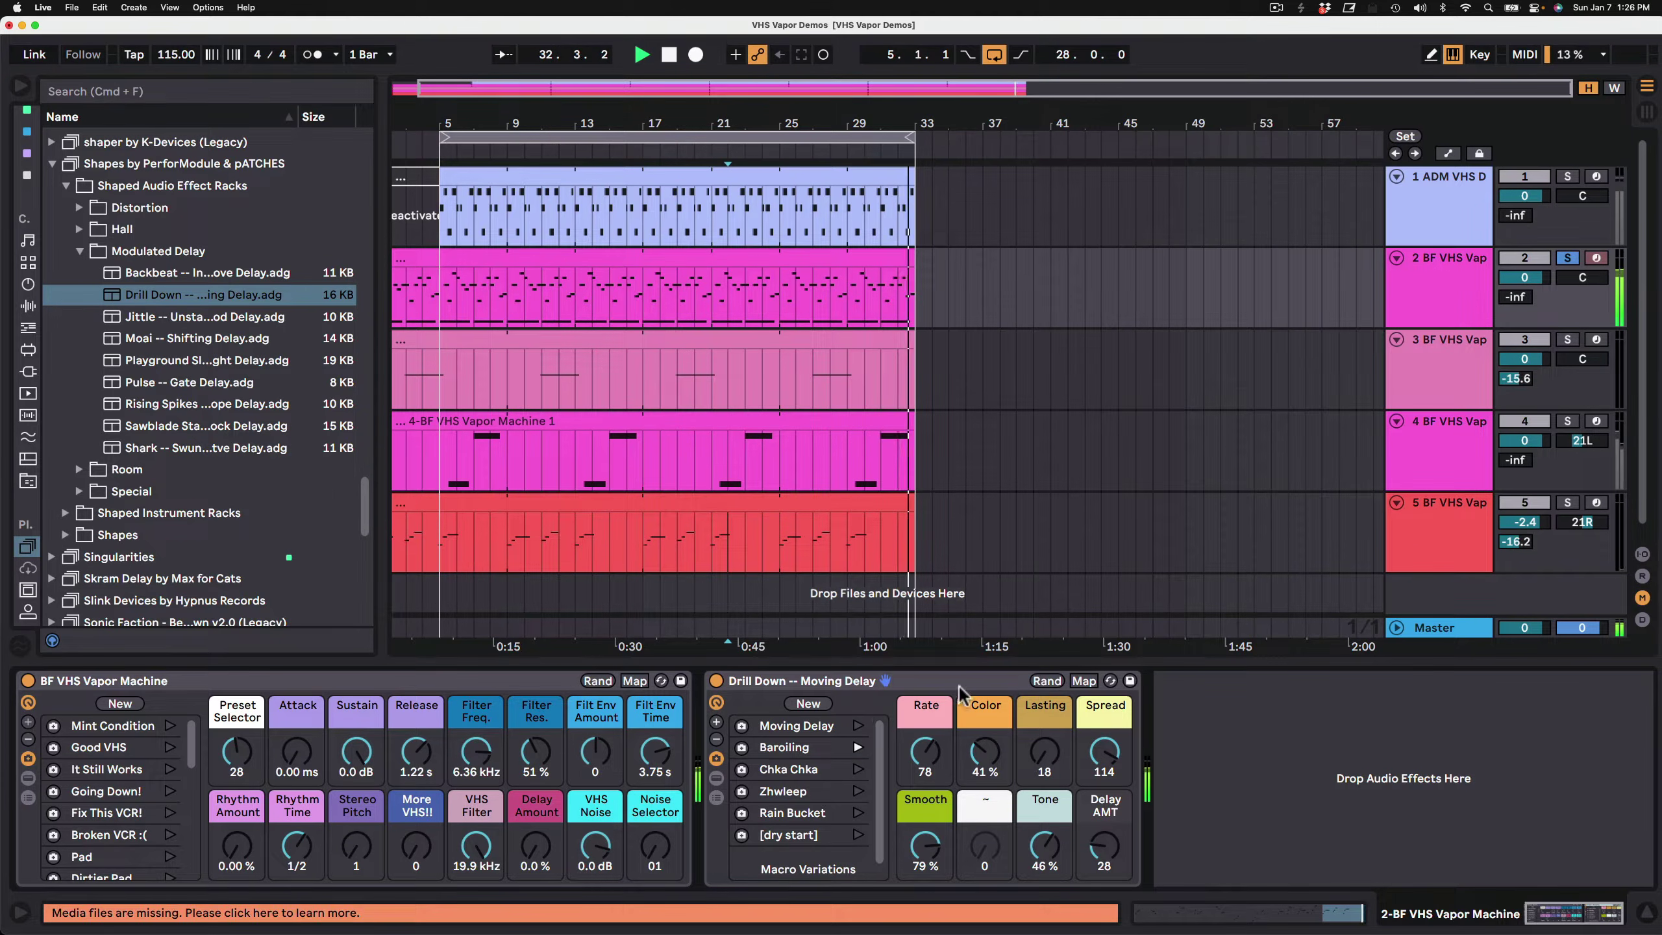
Randomize the Drill Down Moving Delay rack's macros four times during playback.
left_click(1037, 682)
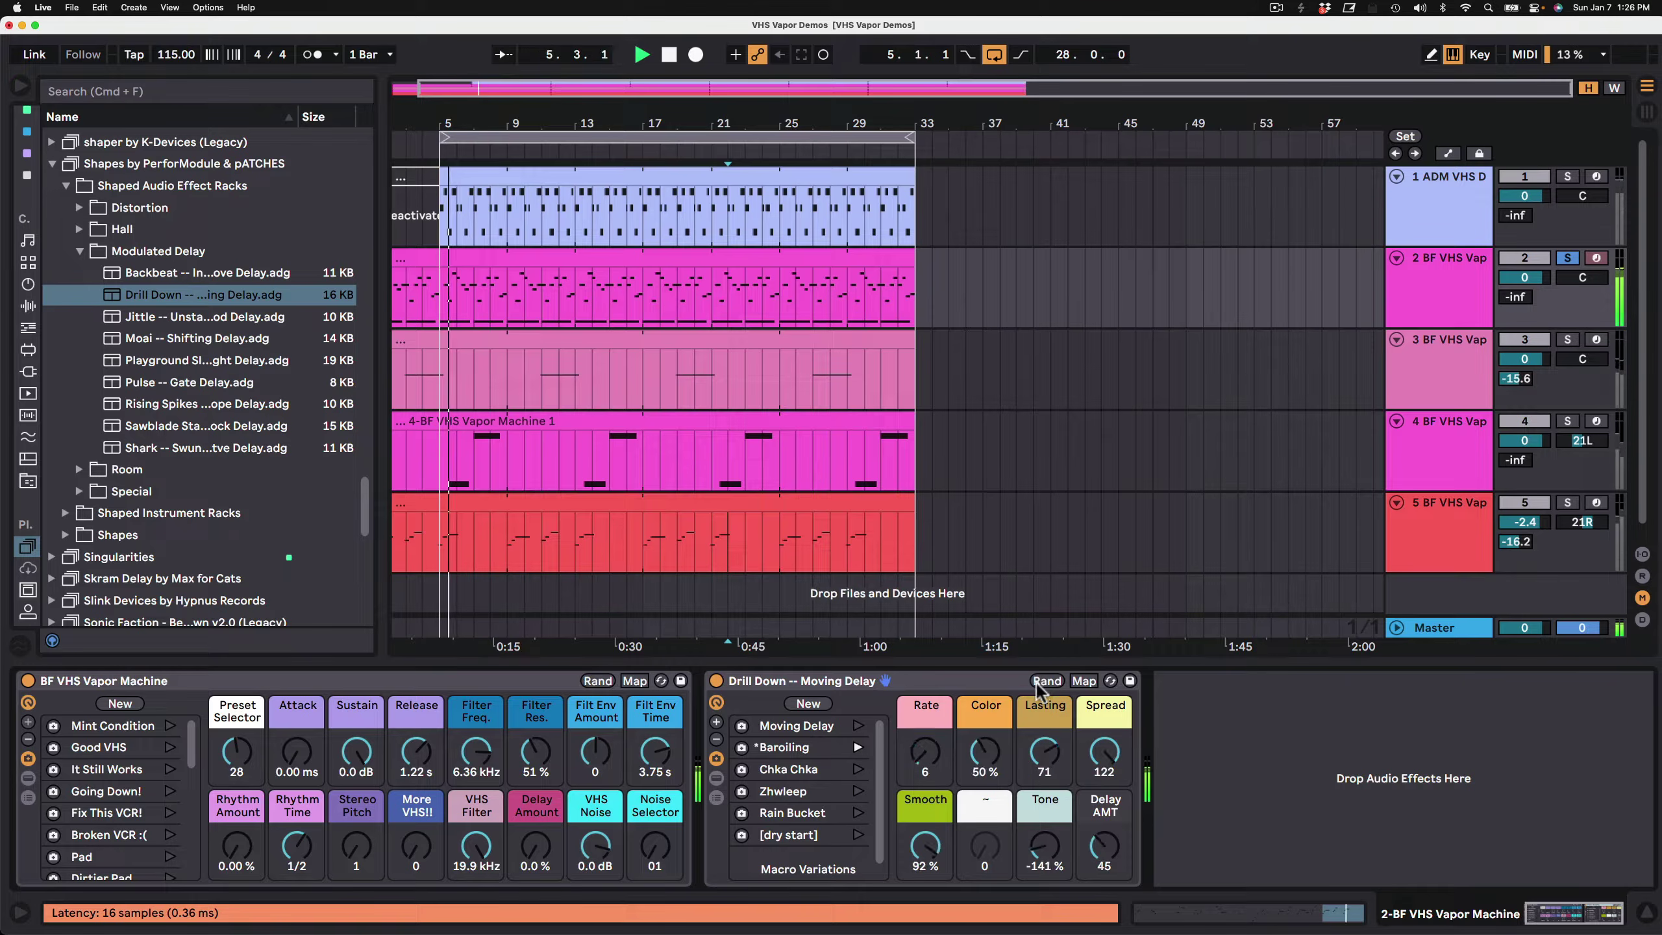
left_click(1042, 683)
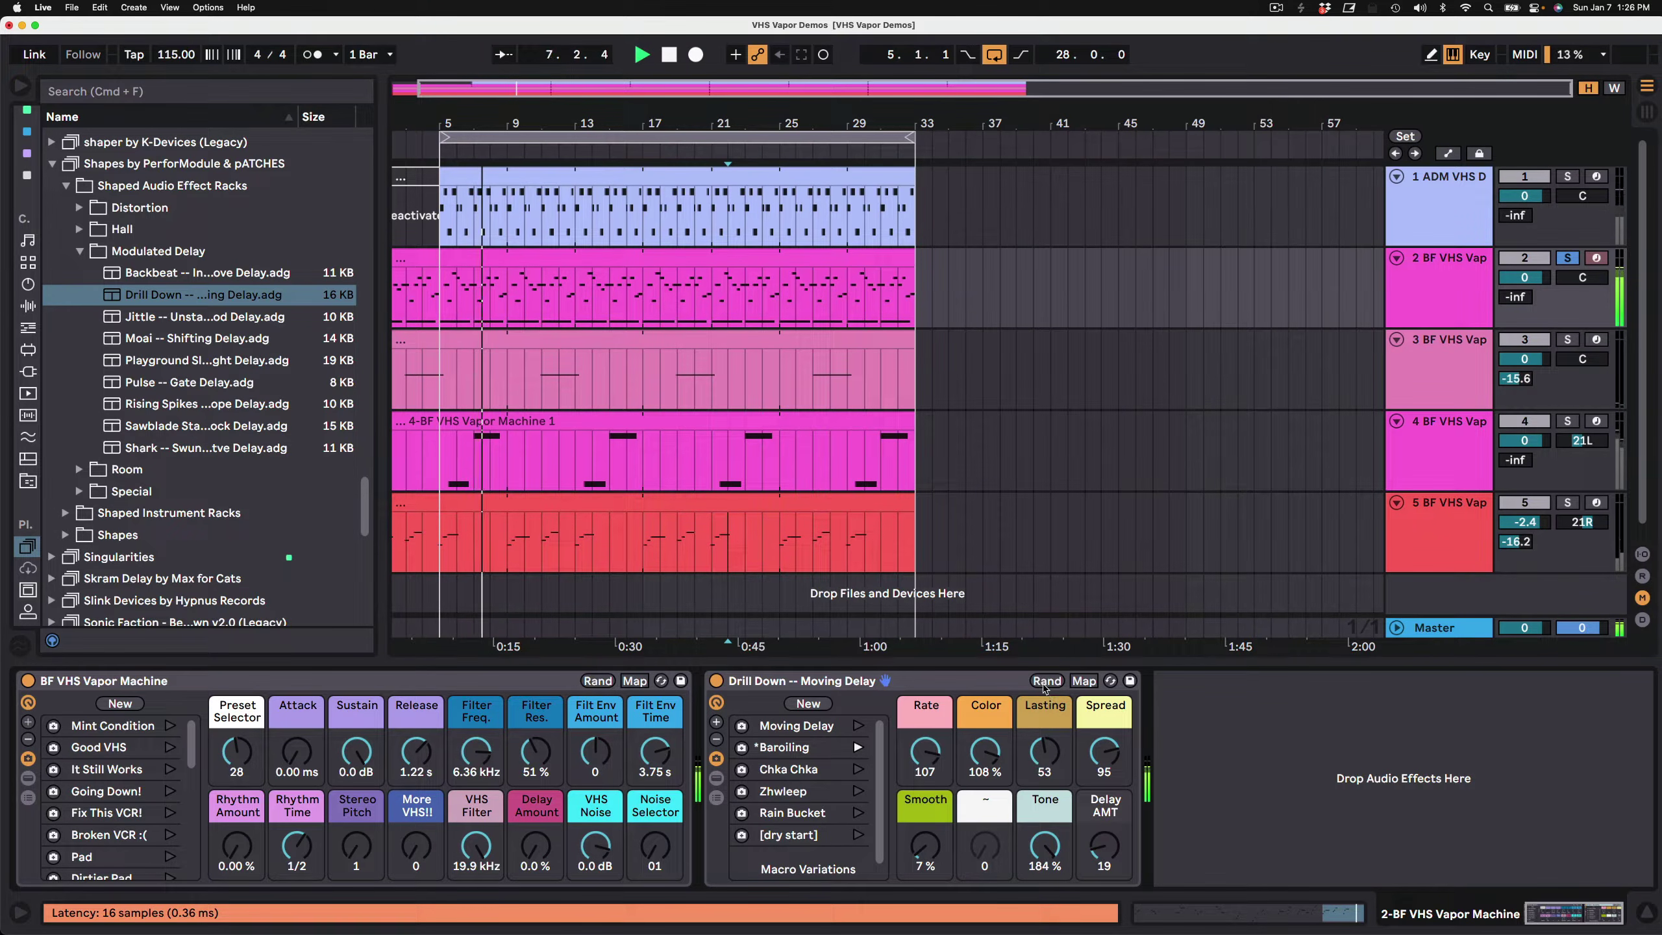
left_click(1044, 685)
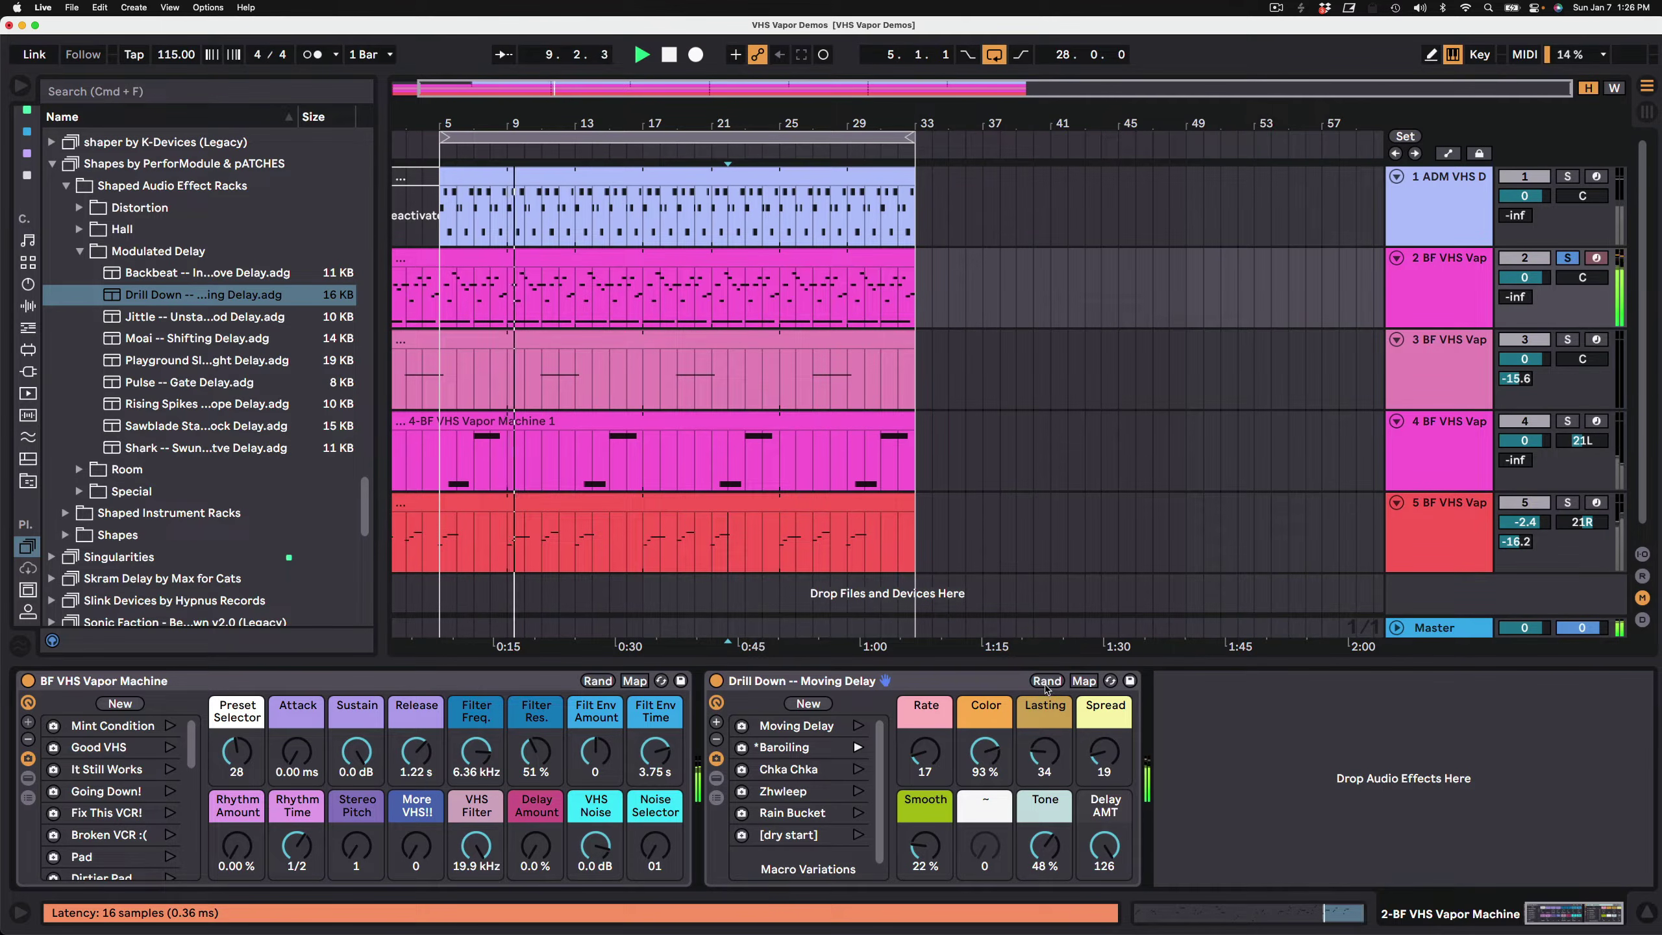
left_click(1045, 682)
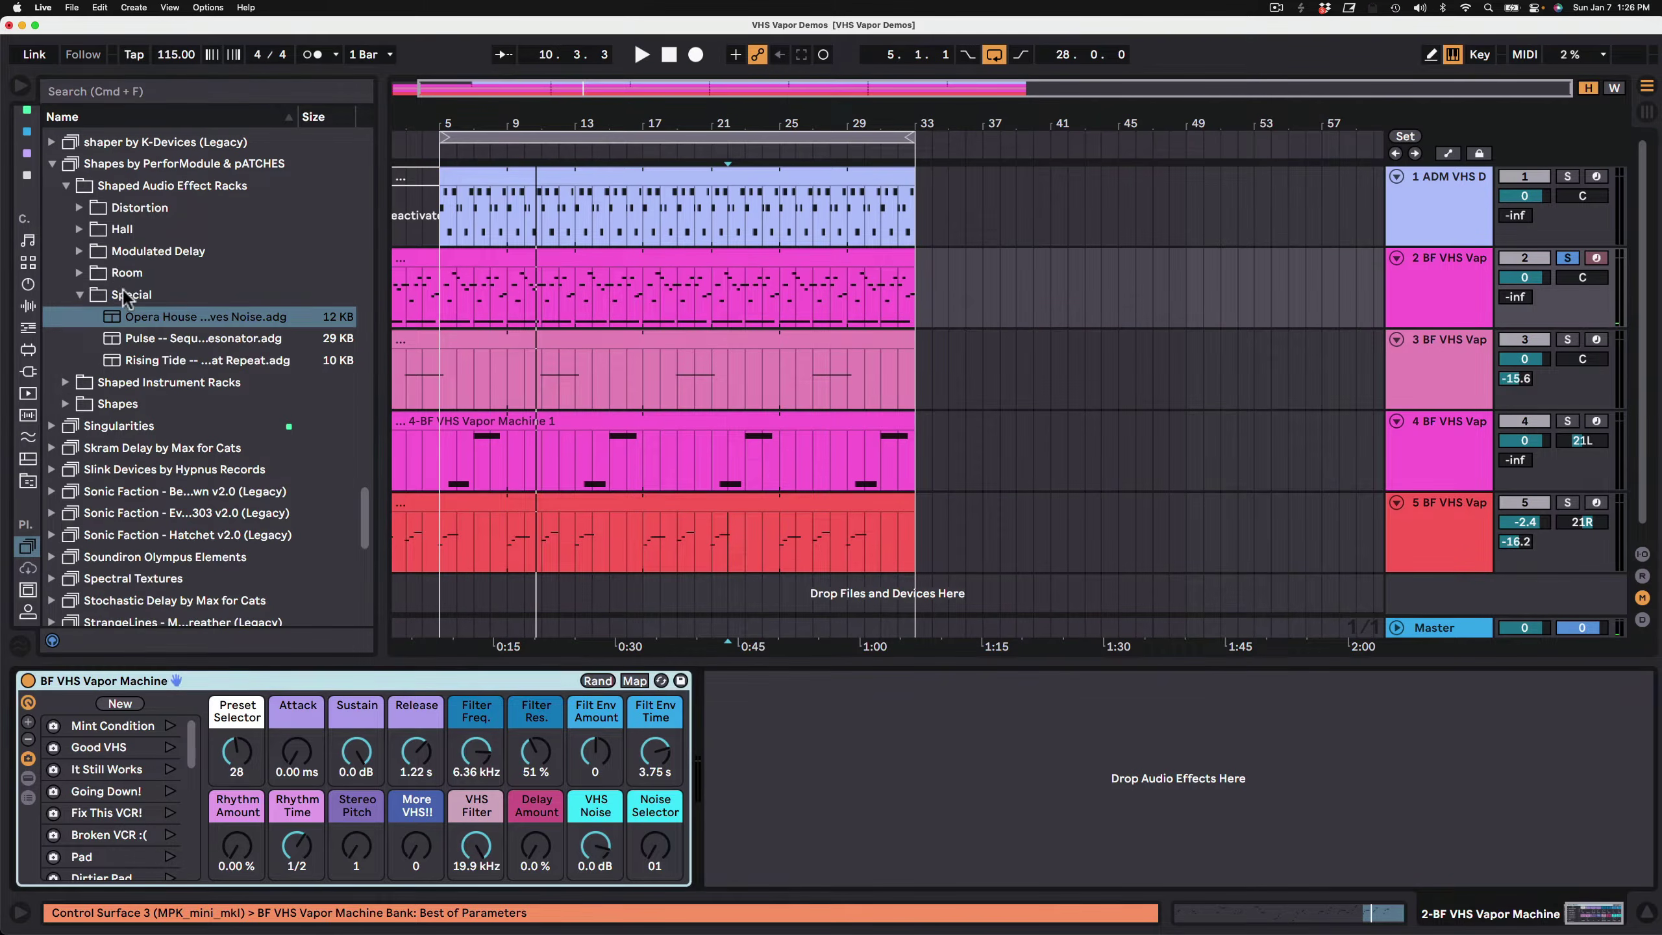
Load the Opera House Harbor Waves Noise rack from the Special folder after the VHS Vapor Machine and start playback.
left_click(142, 315)
scroll(196, 323, "up", 1)
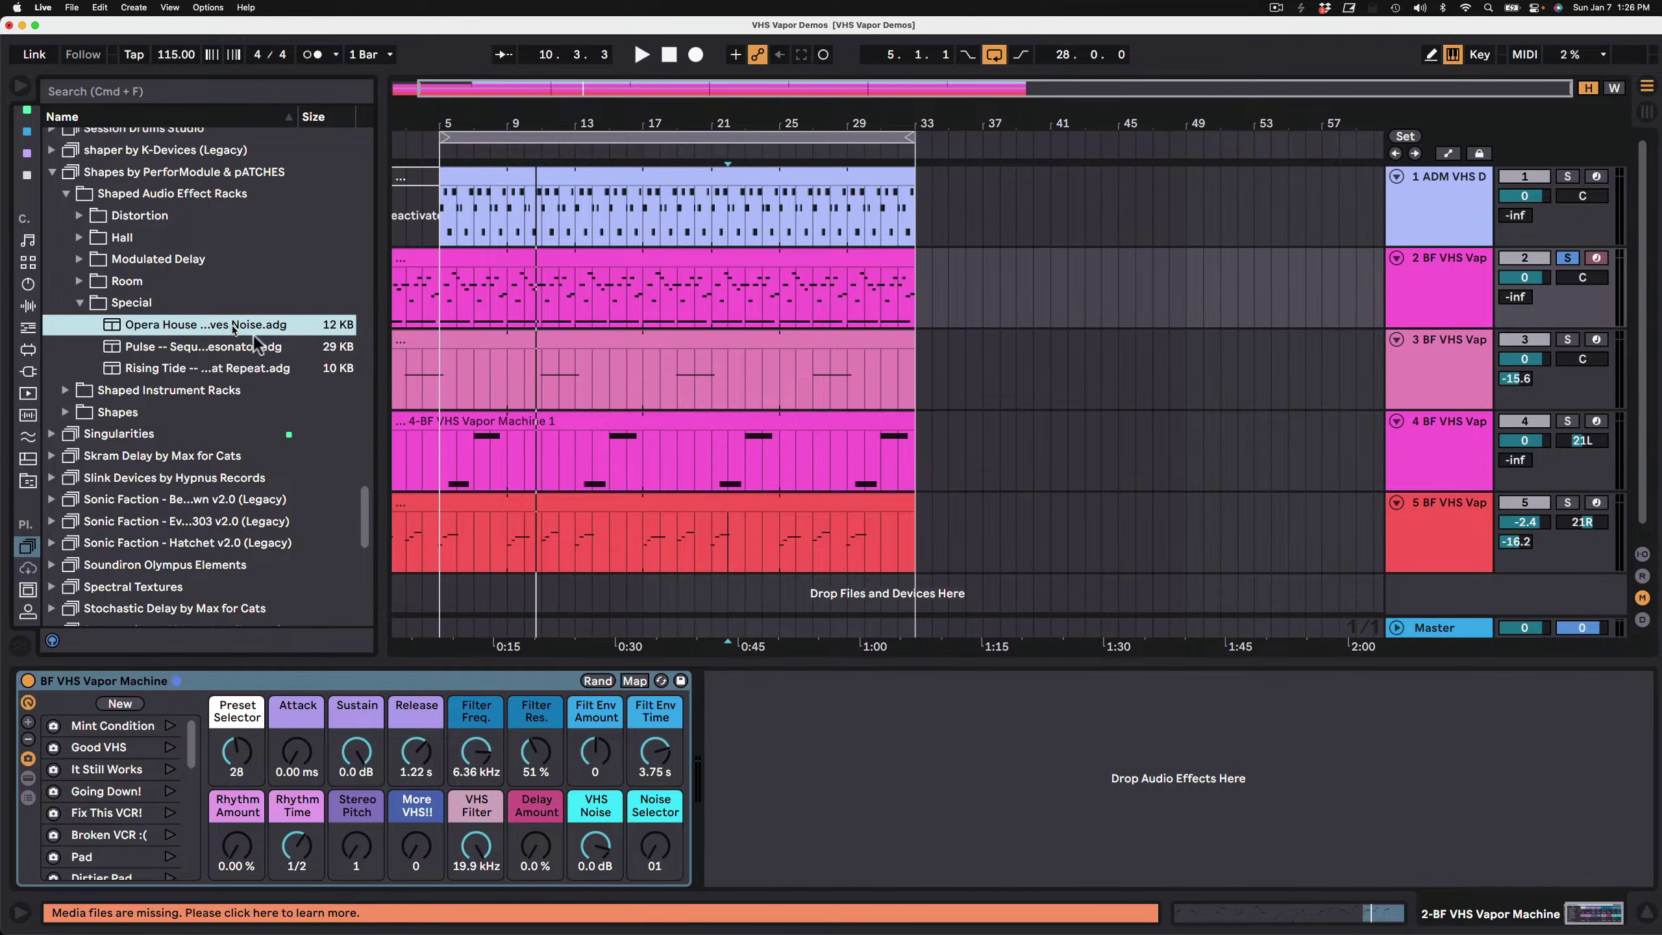
left_click_drag(233, 327, 809, 748)
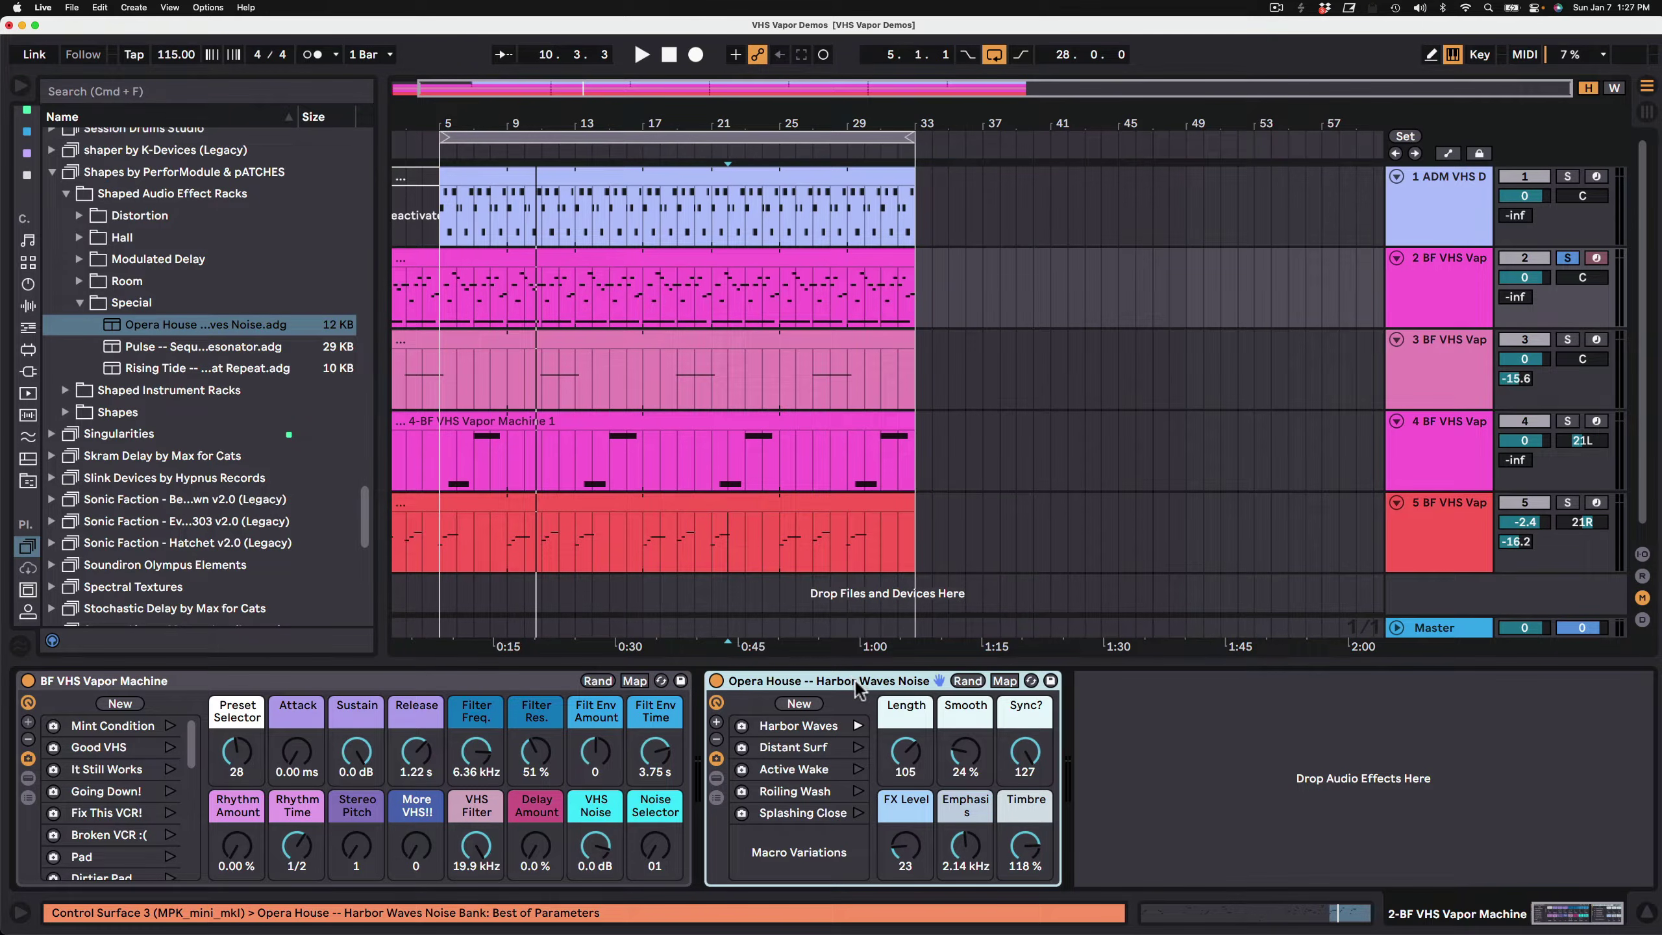
key("space")
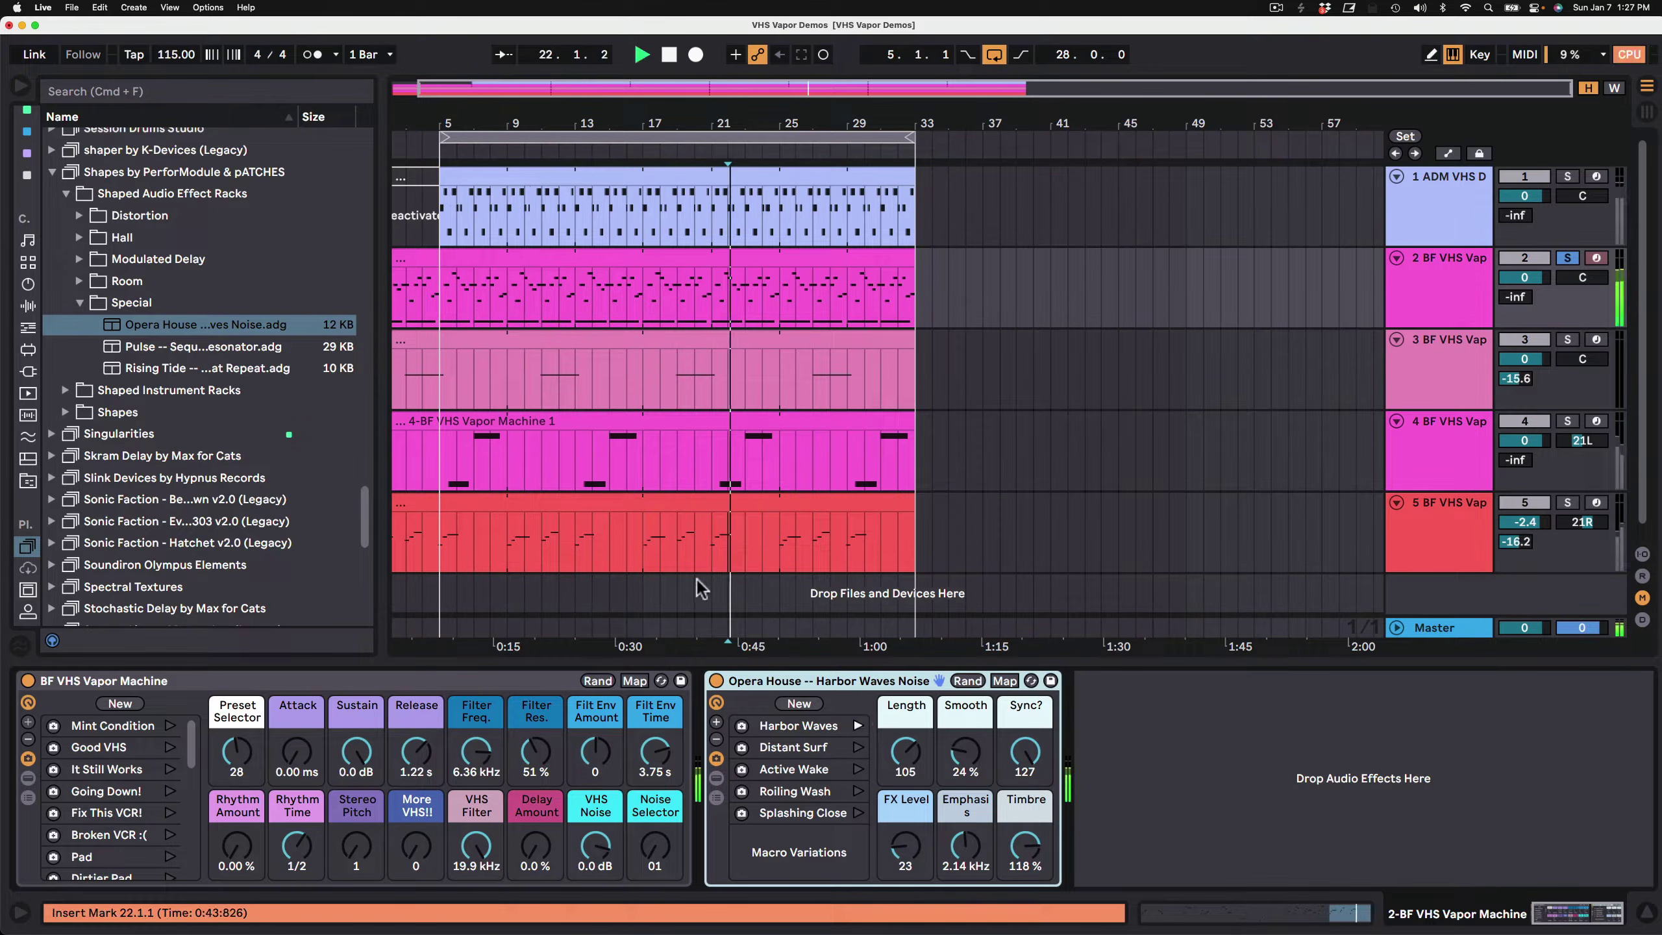
Switch the Opera House rack to the Distant Surf variation and set its FX Level to 82.
left_click(857, 749)
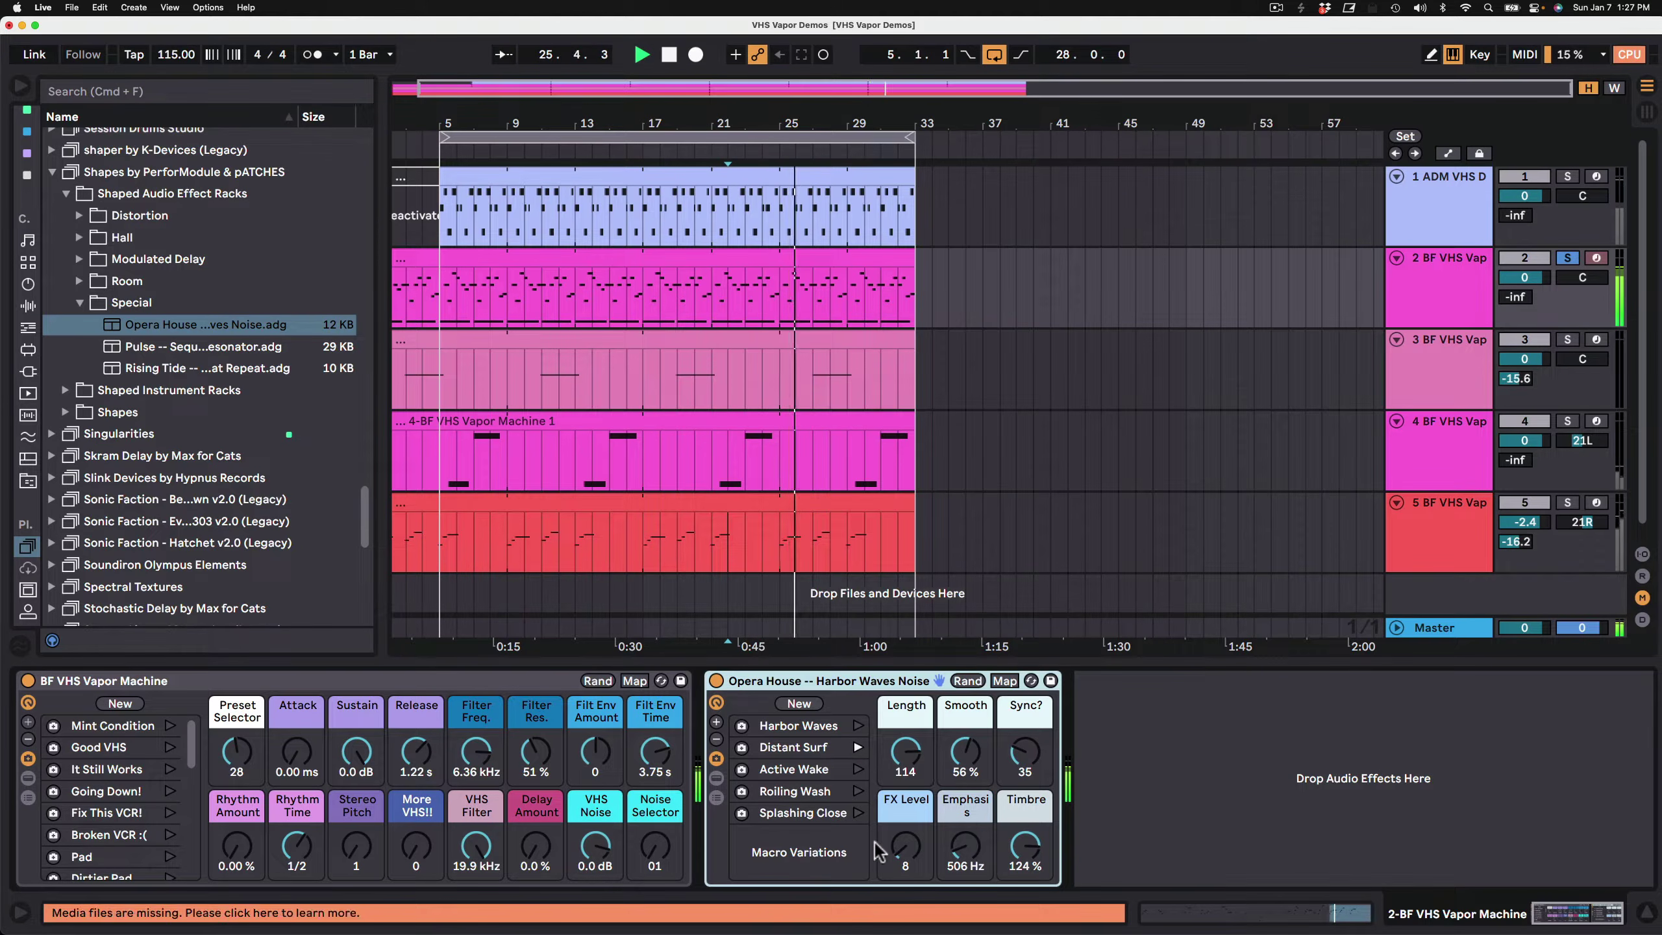
left_click_drag(905, 859, 905, 841)
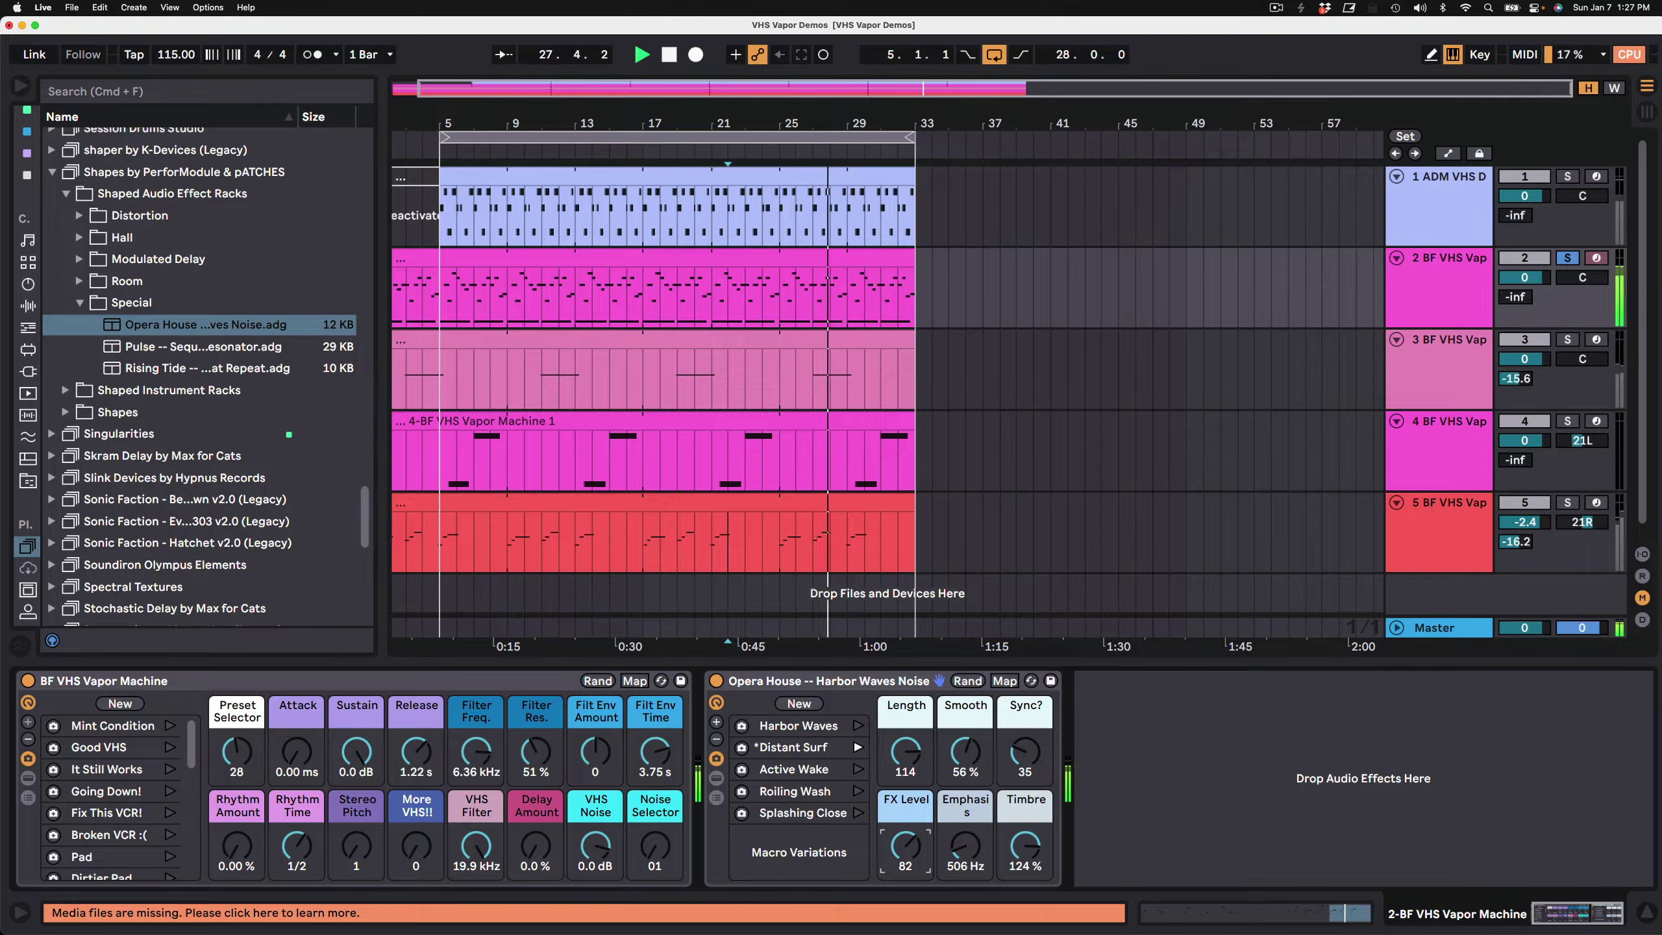
Show the Opera House rack's chains and examine the Shaper curve and the effects that follow it in the chain.
left_click(722, 775)
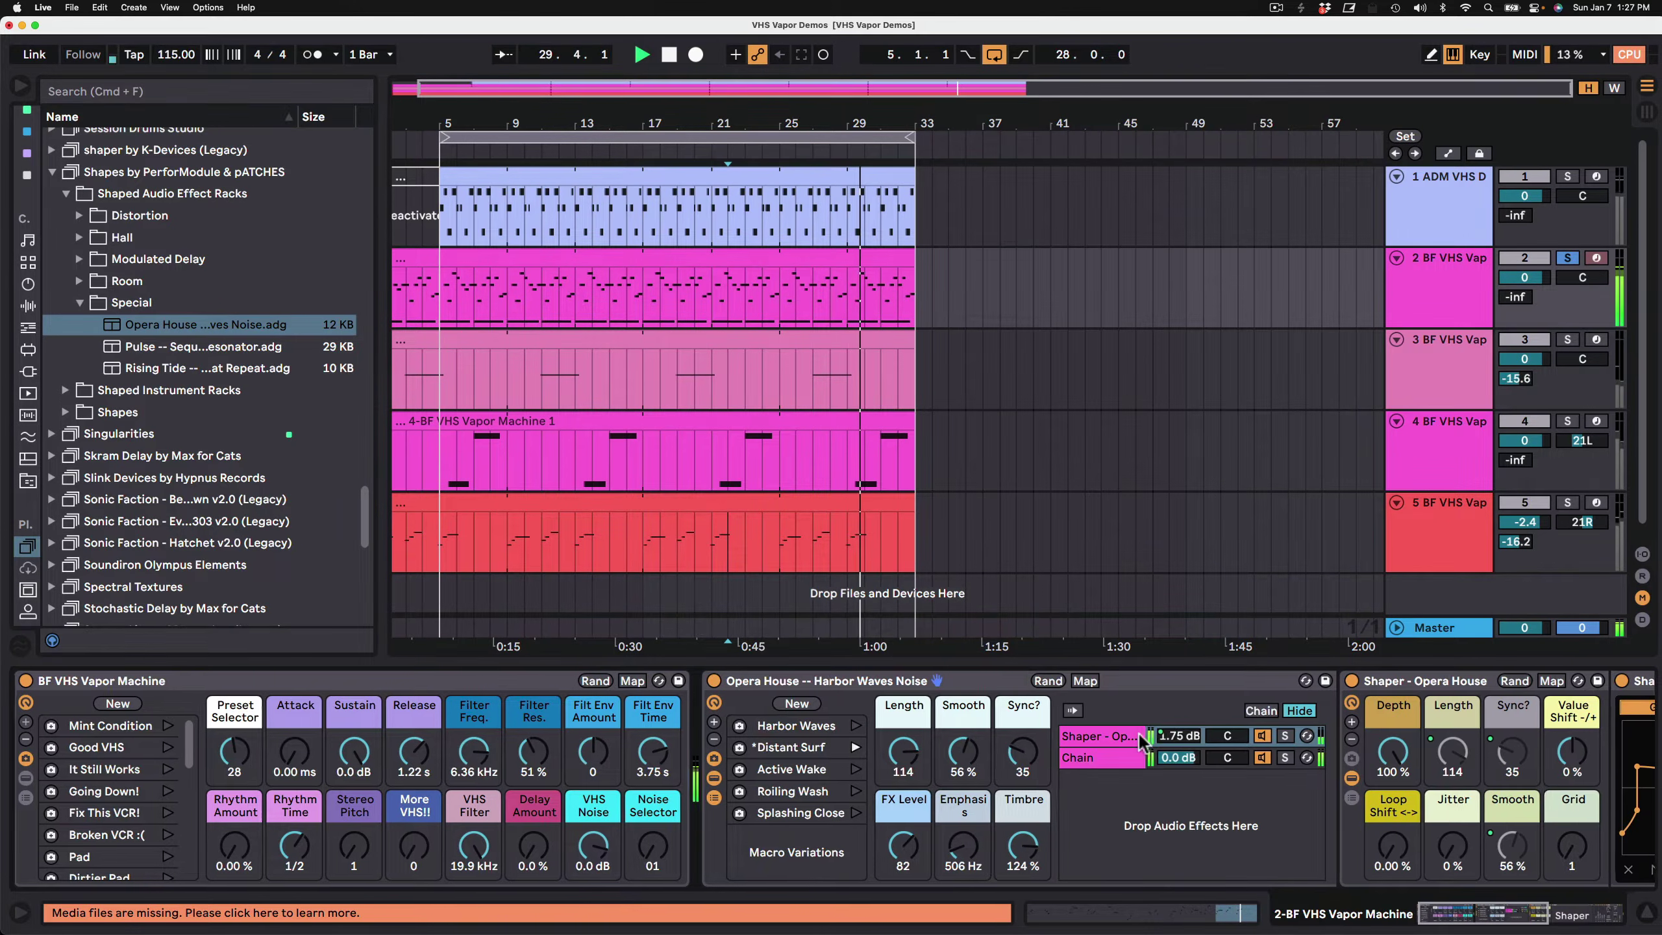
scroll(1114, 749, "right", 10)
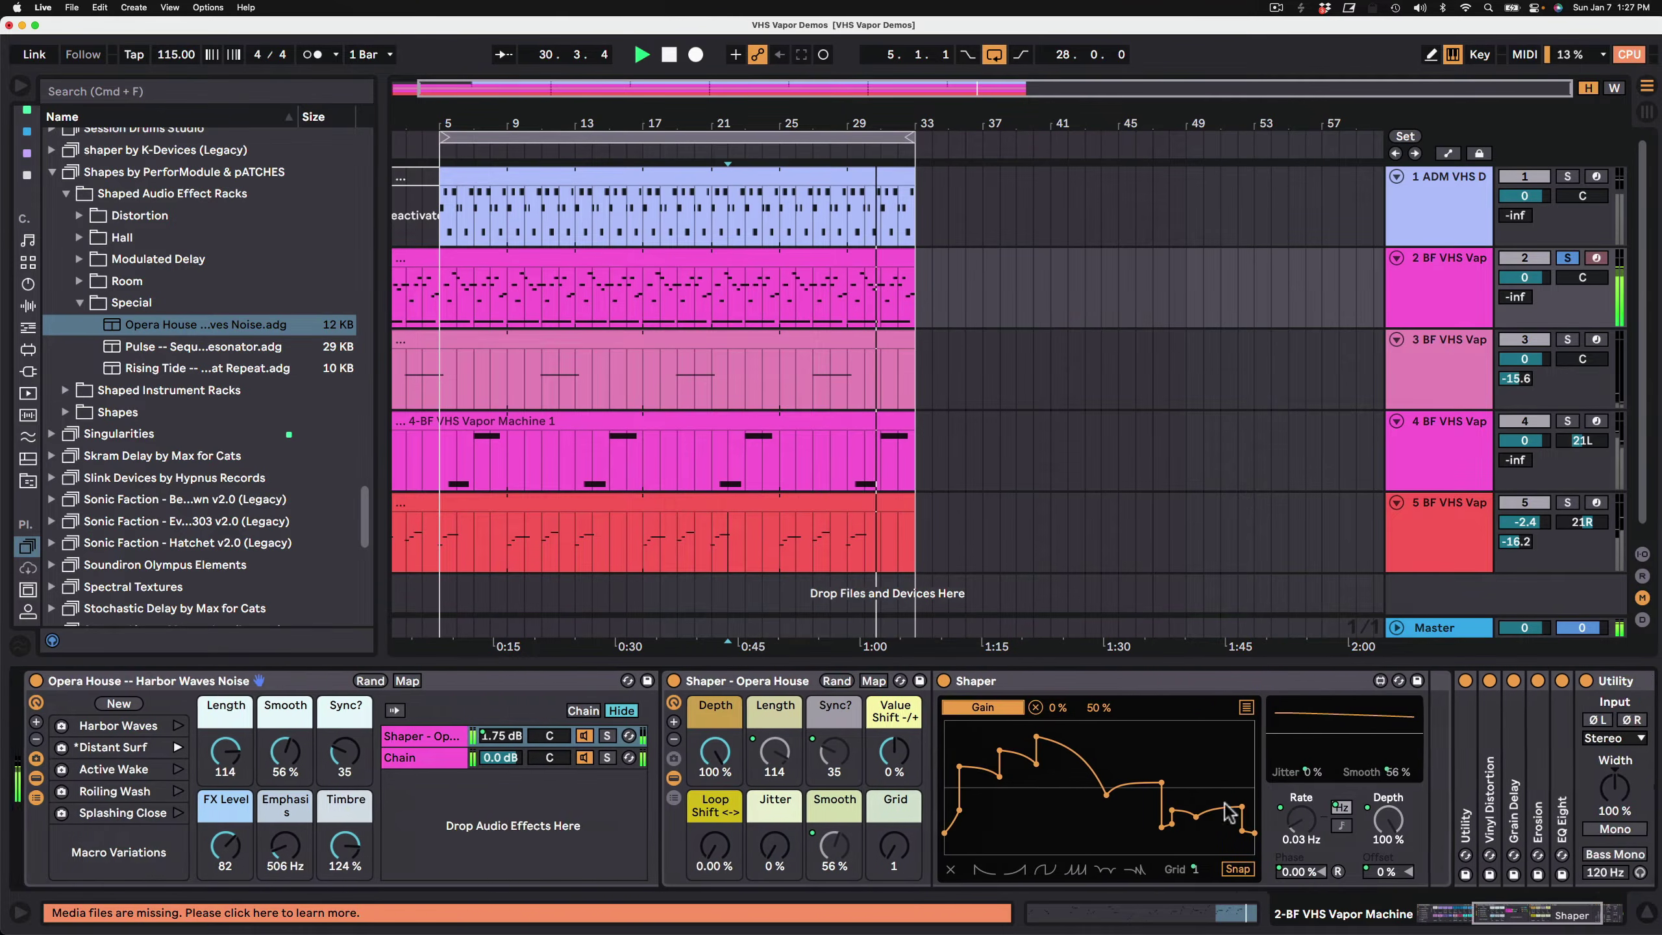
scroll(1381, 781, "right", 3)
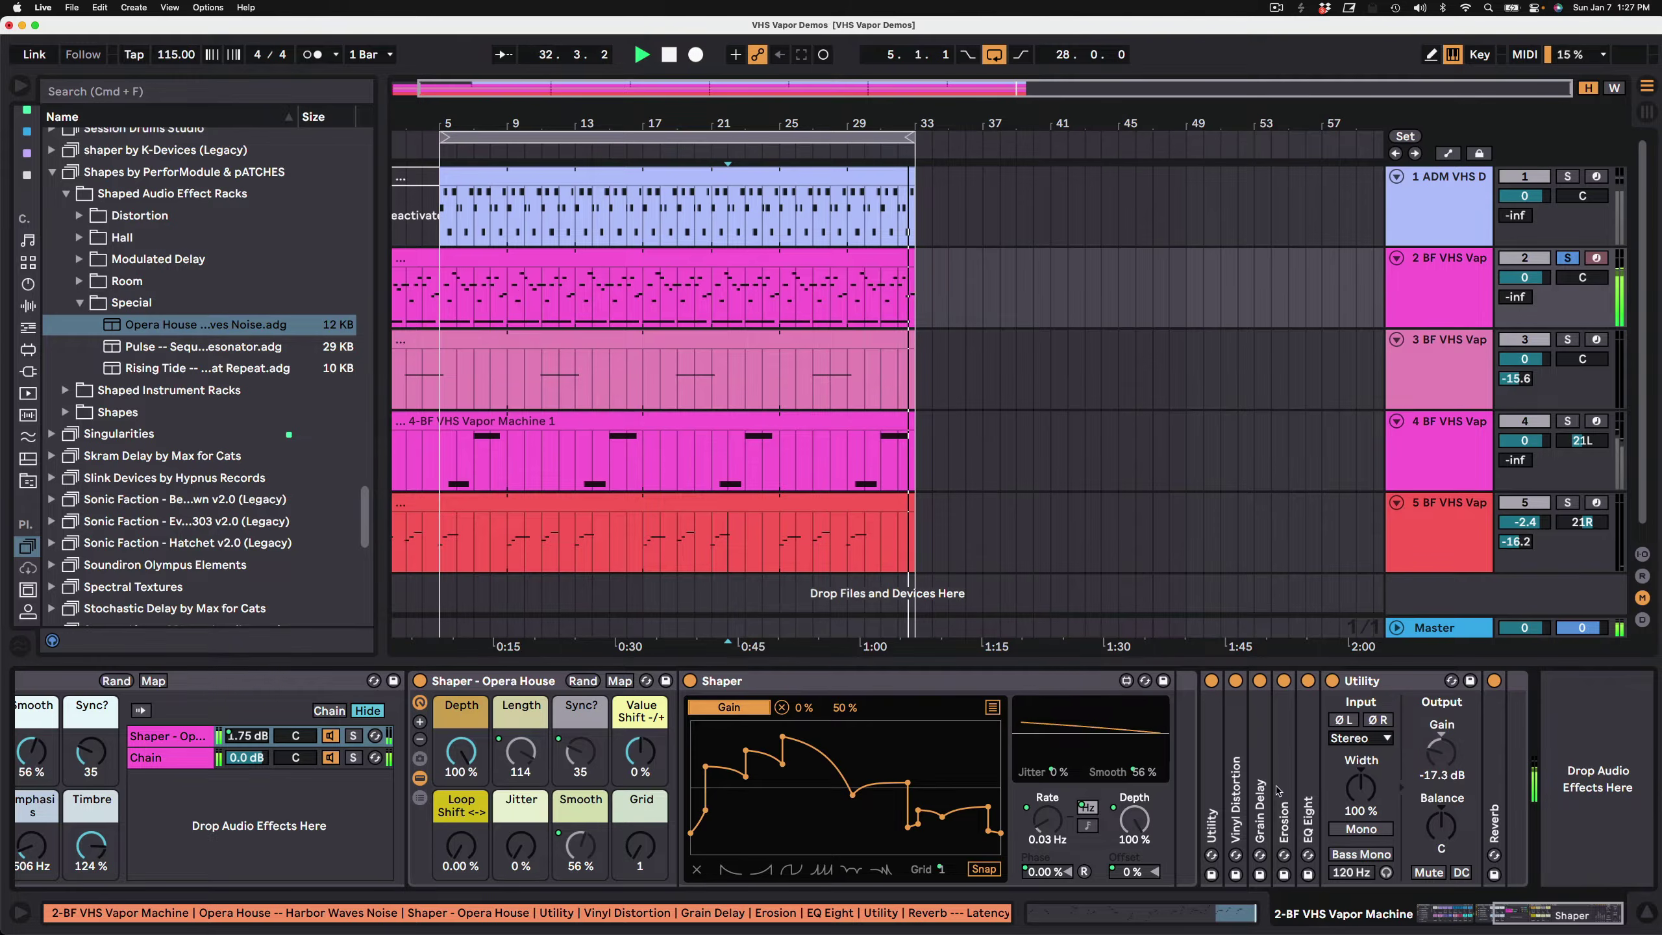
scroll(1302, 791, "left", 7)
scroll(1279, 789, "left", 10)
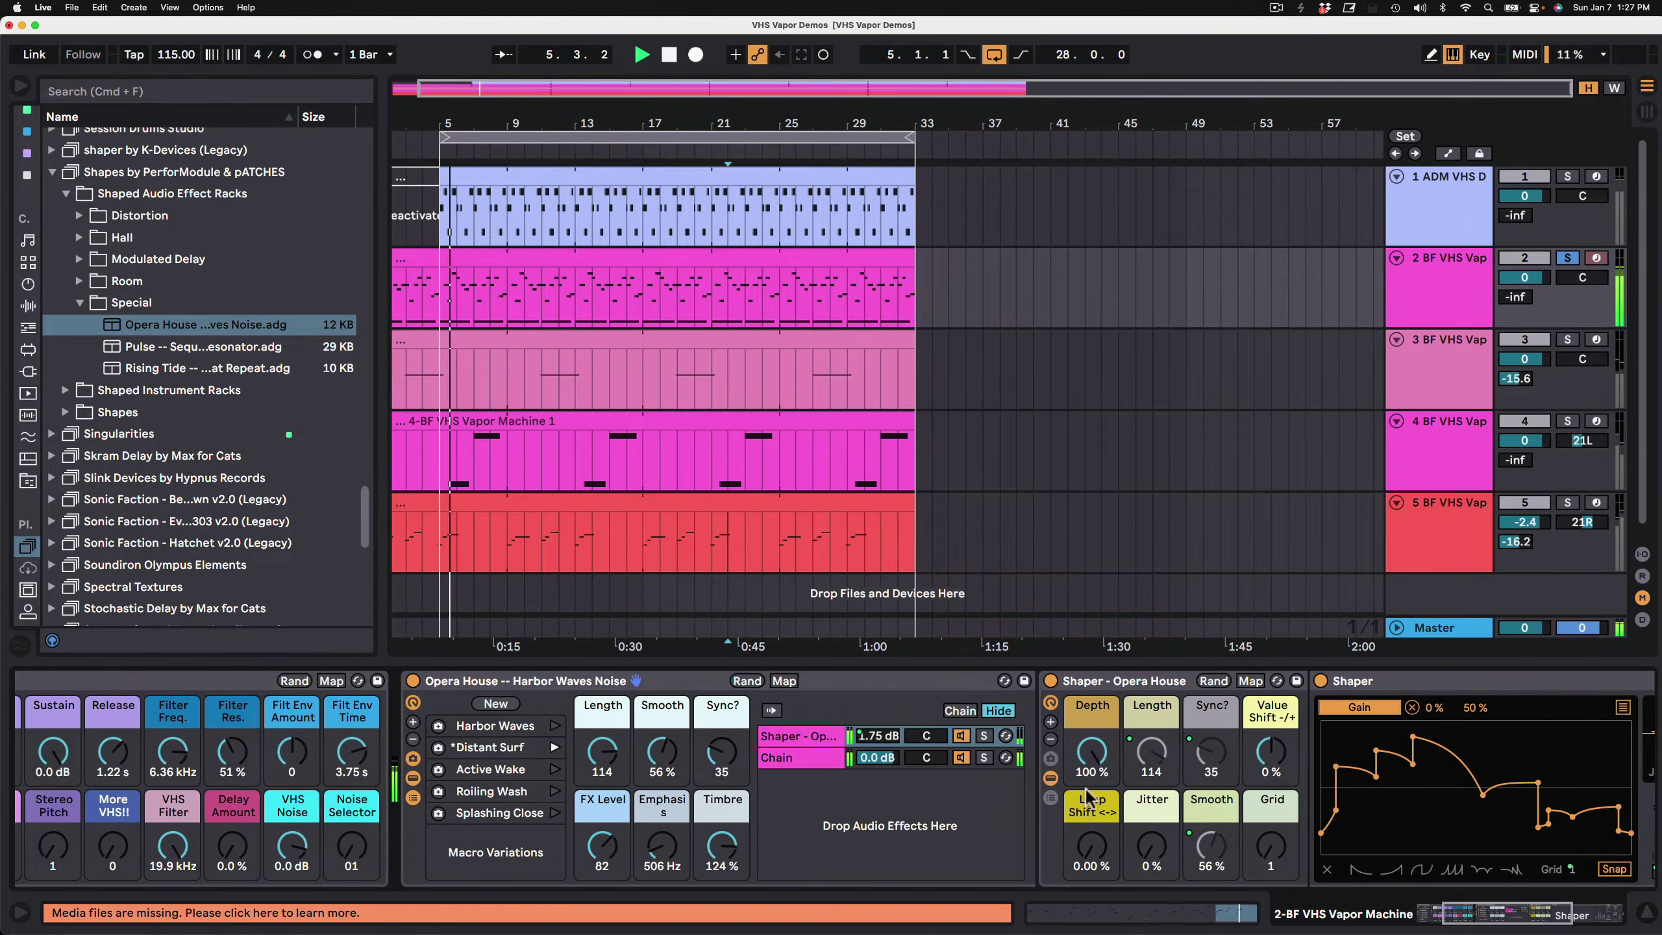
Switch the Opera House rack to the Active Wake variation and deactivate its second chain.
left_click(554, 770)
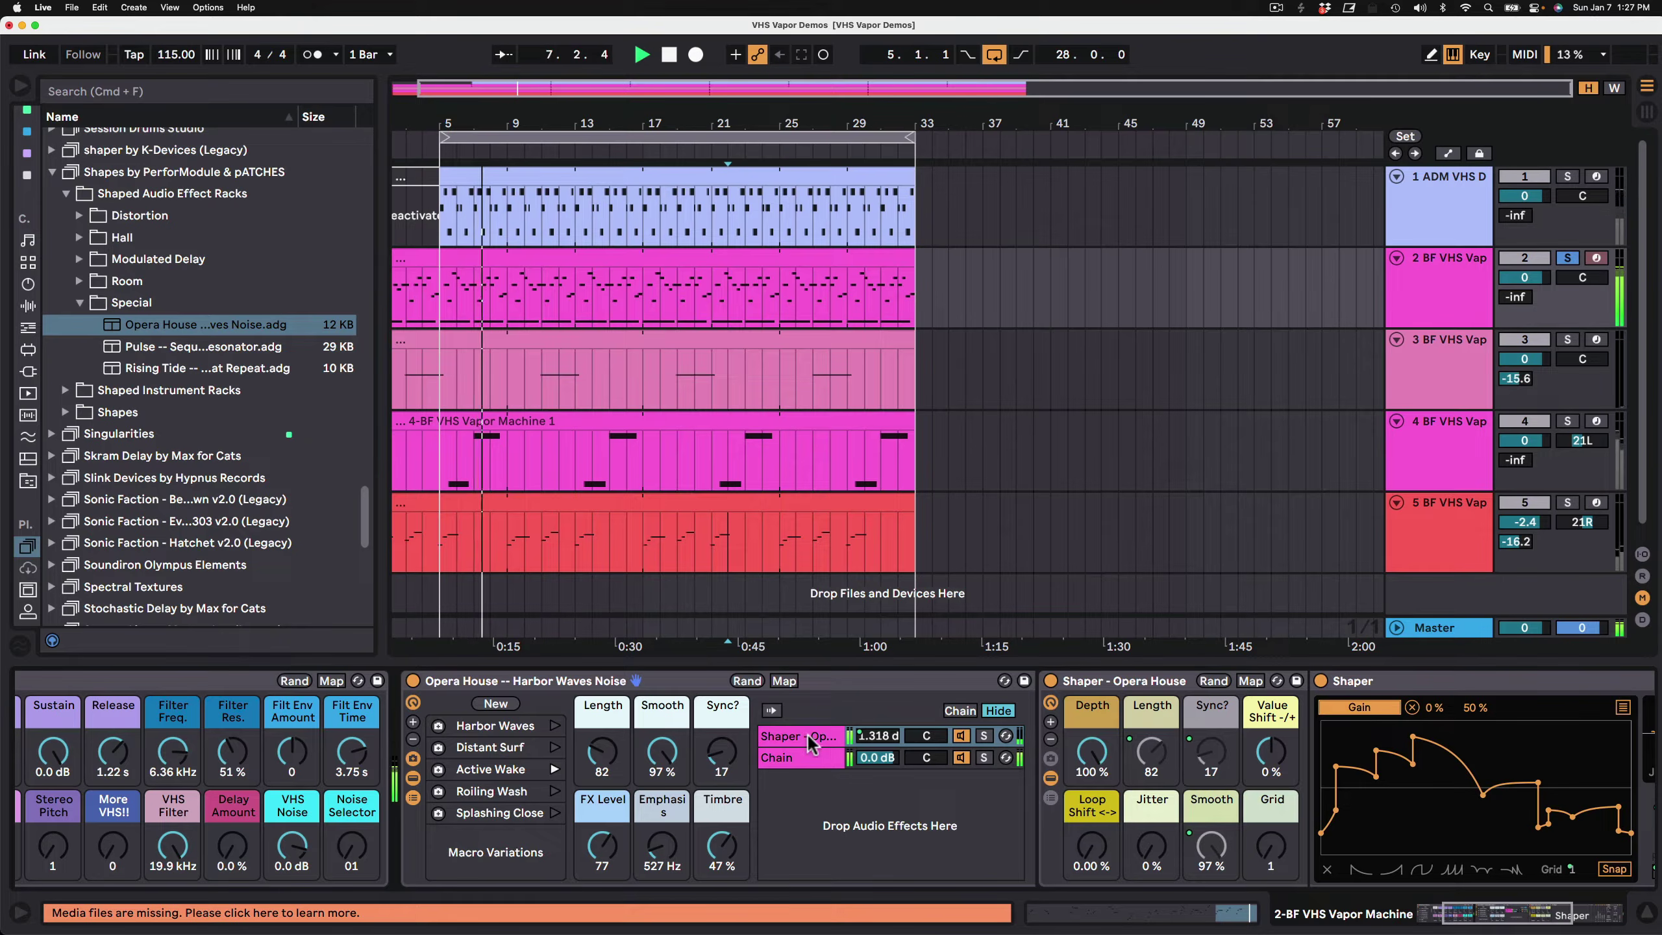
left_click(960, 757)
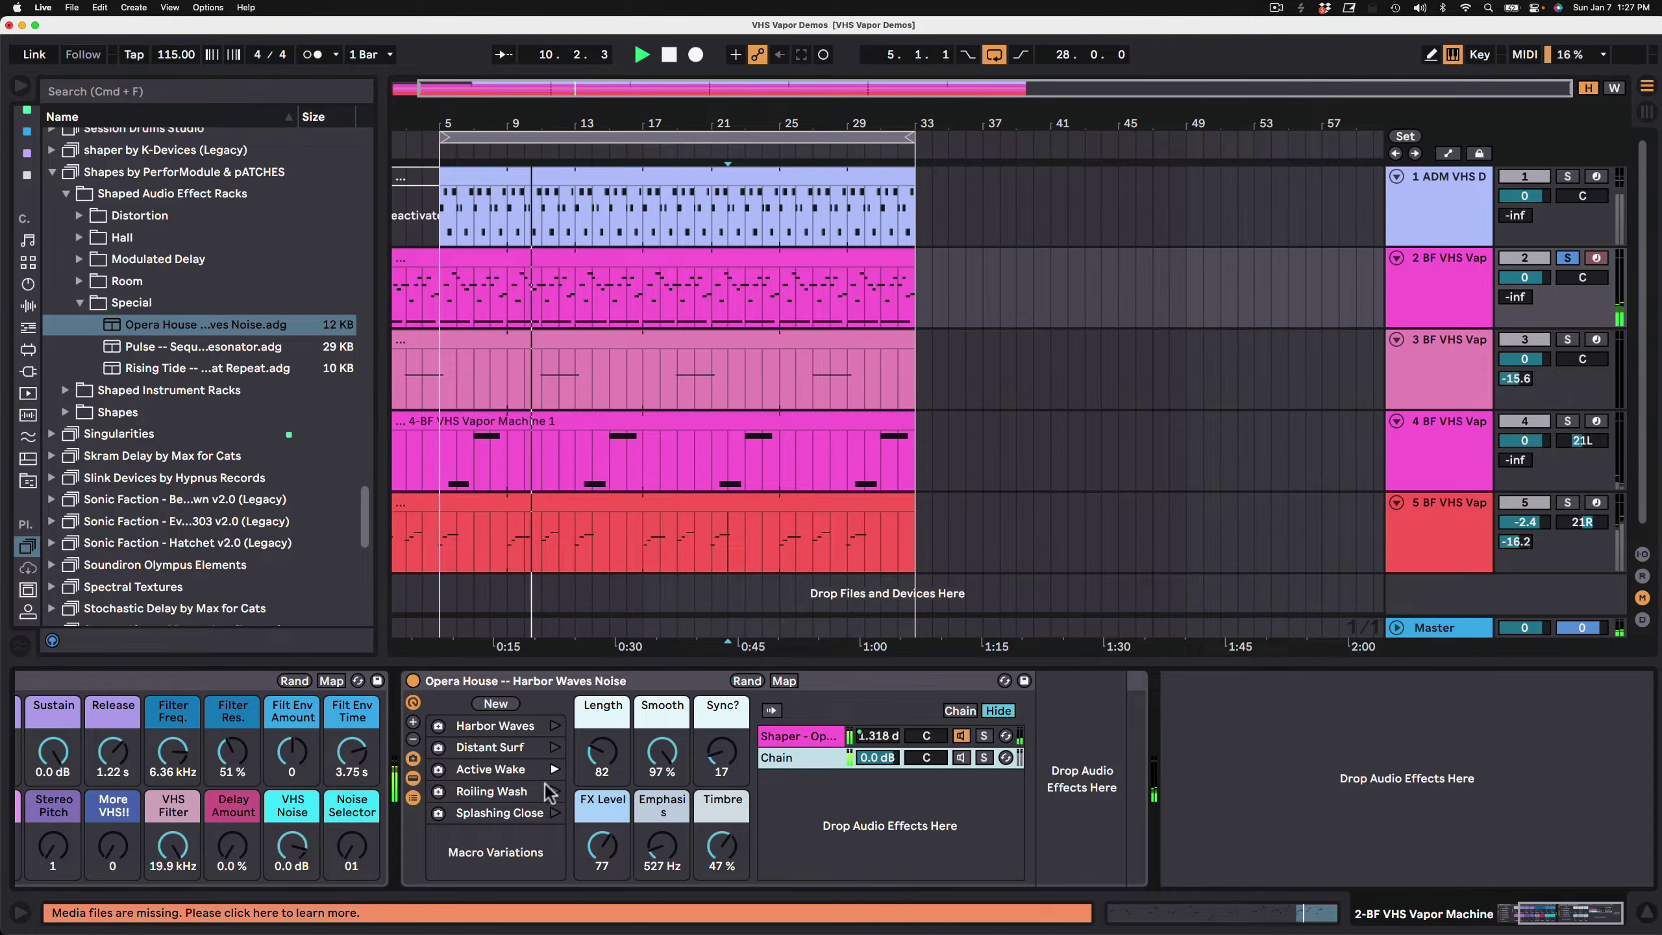
Audition the Opera House rack's Roiling Wash and Splashing Close variations, inspecting the Shaper chain's curve in between.
left_click(555, 791)
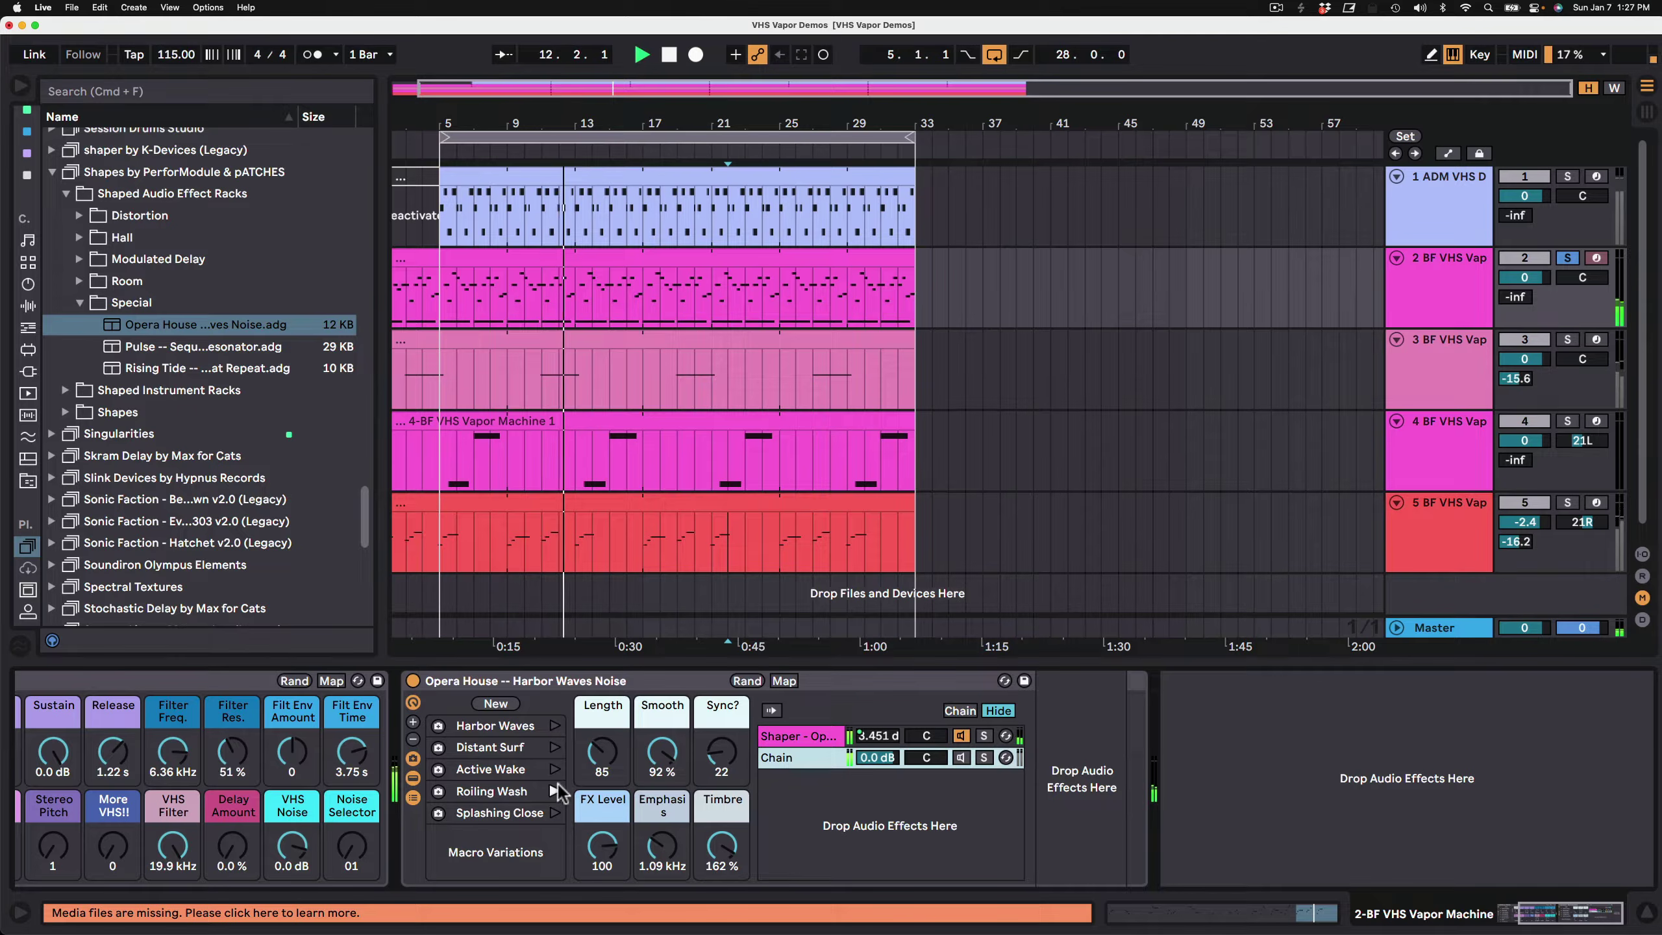
left_click(770, 763)
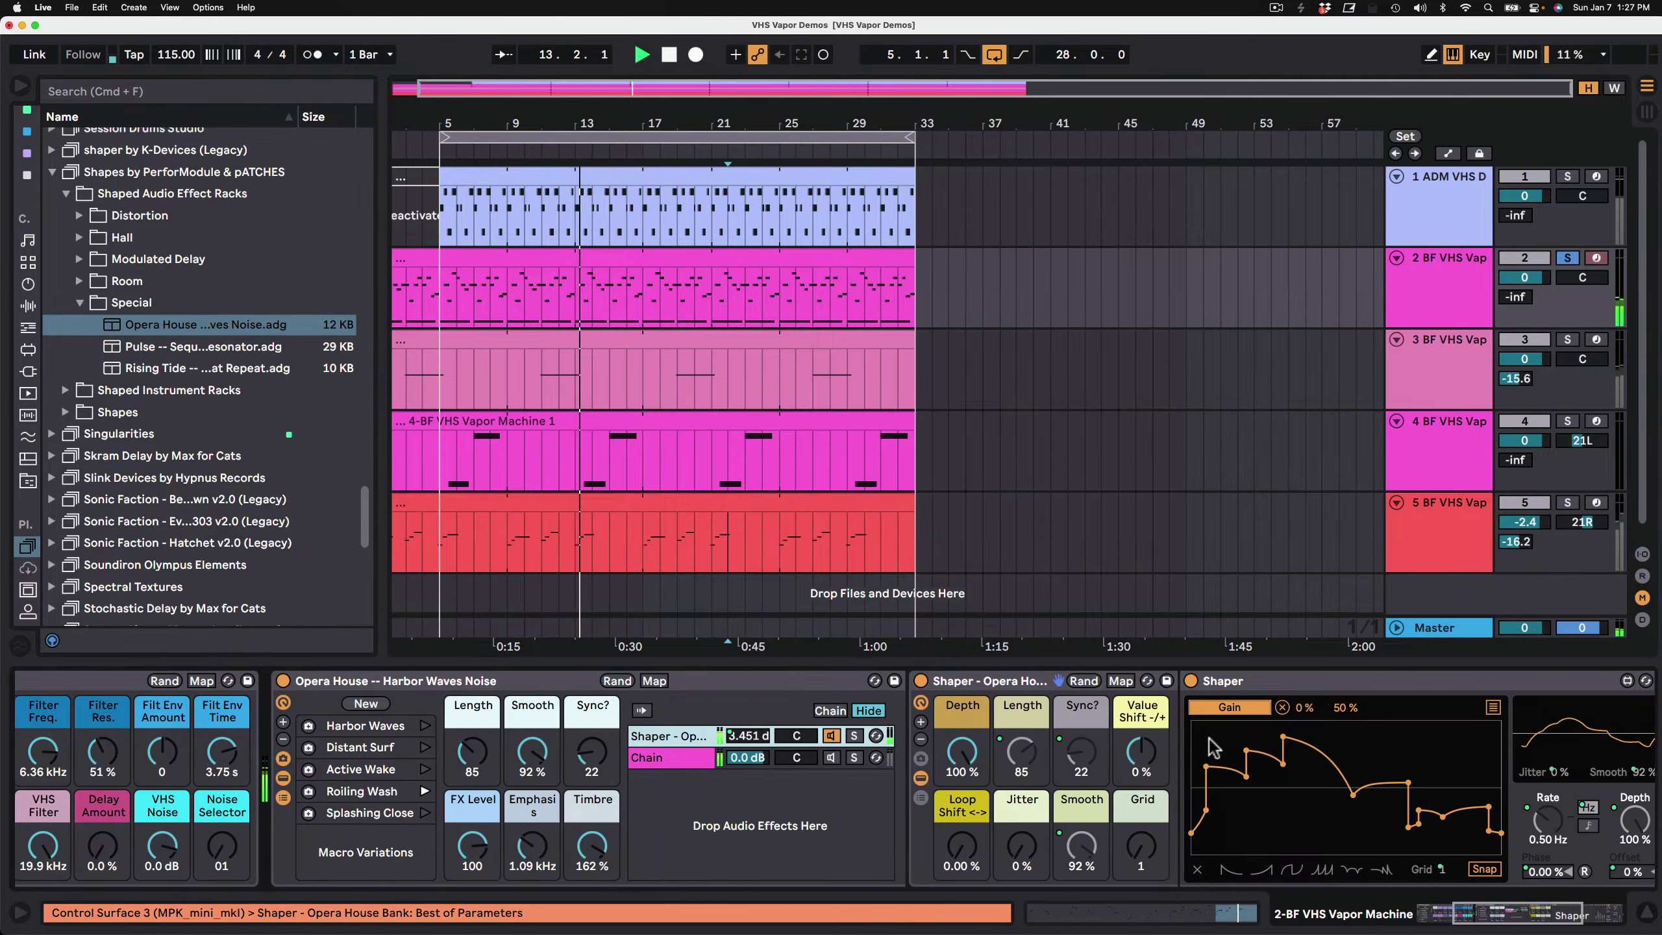
scroll(1213, 747, "right", 3)
scroll(563, 788, "left", 8)
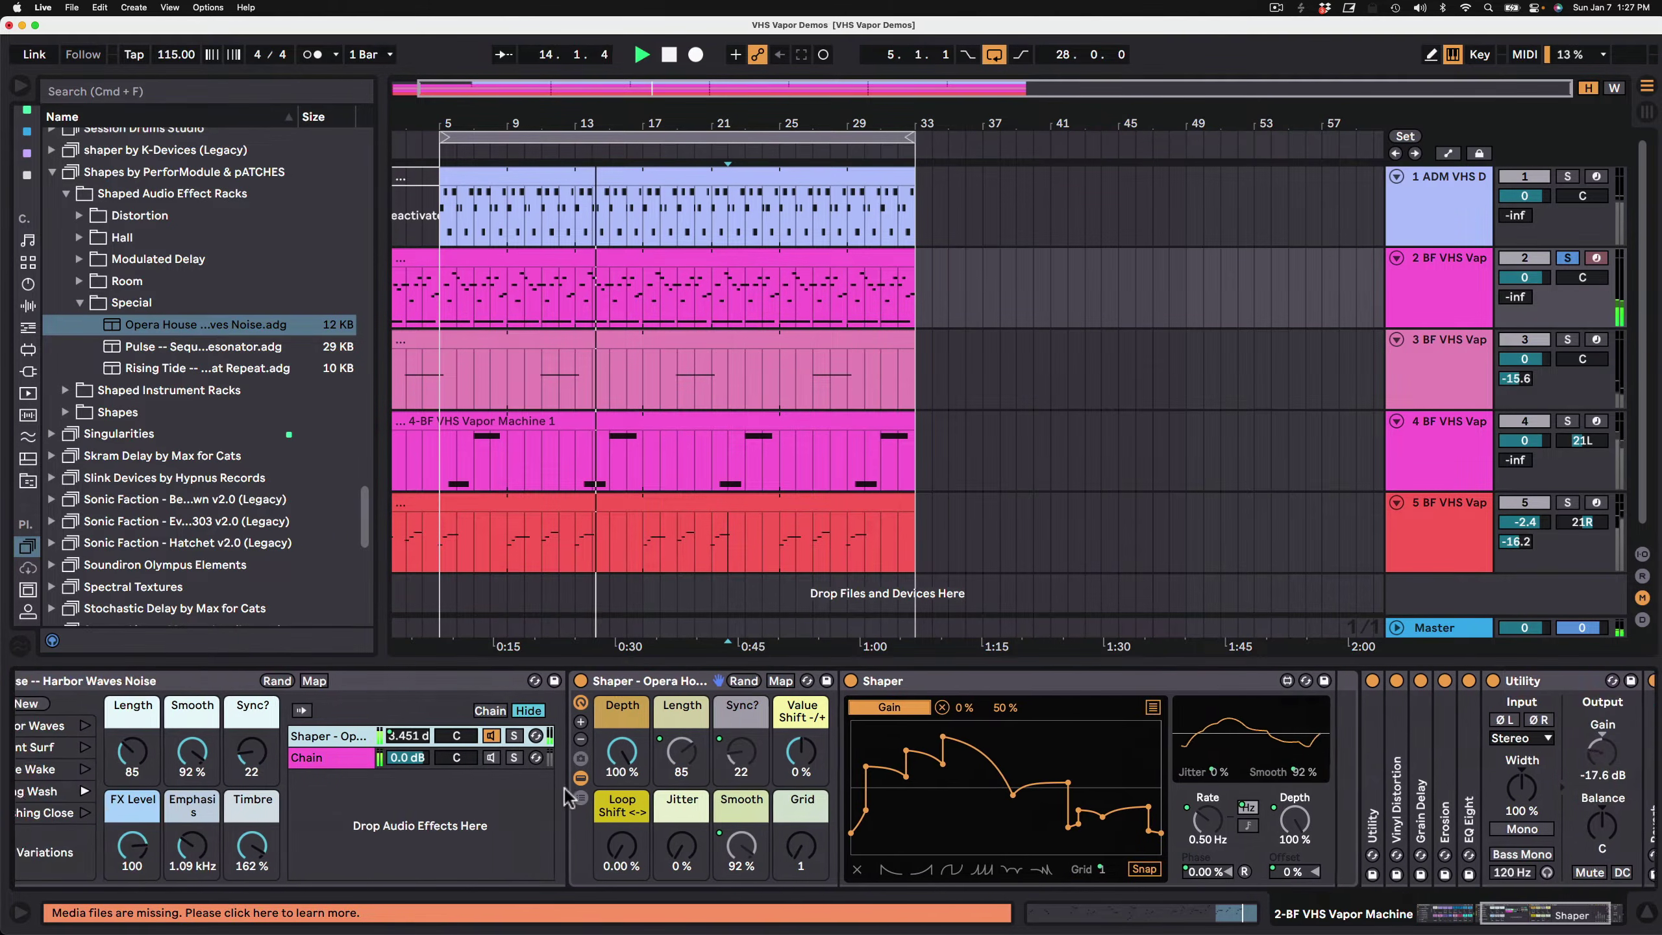
left_click(325, 812)
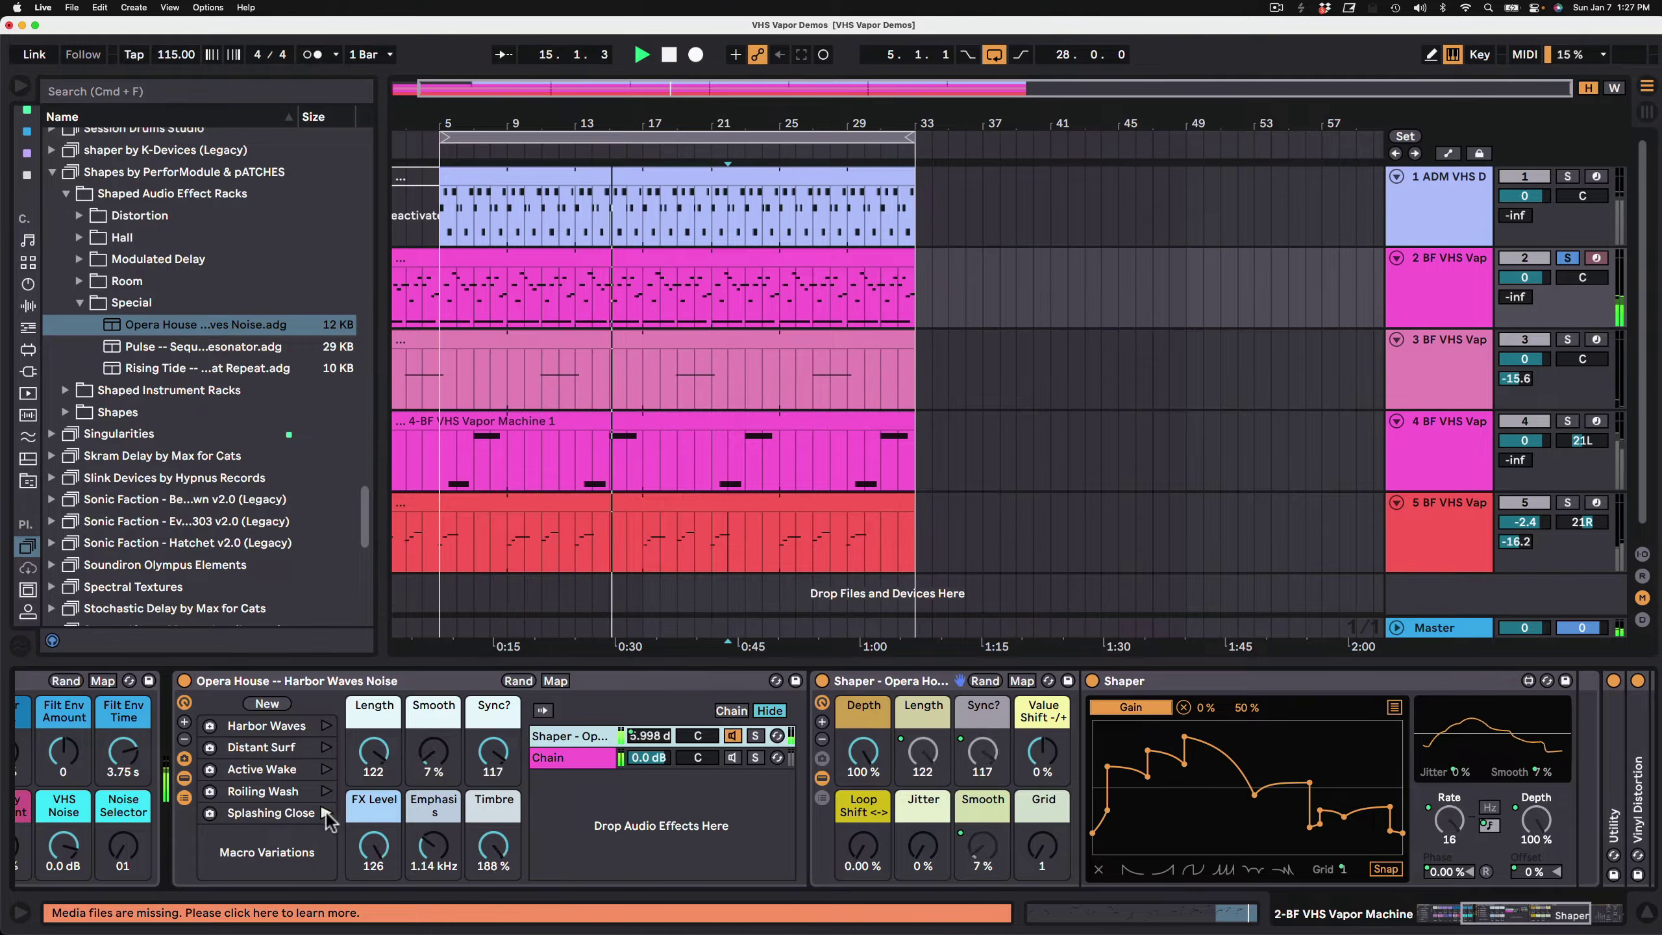
scroll(339, 759, "left", 4)
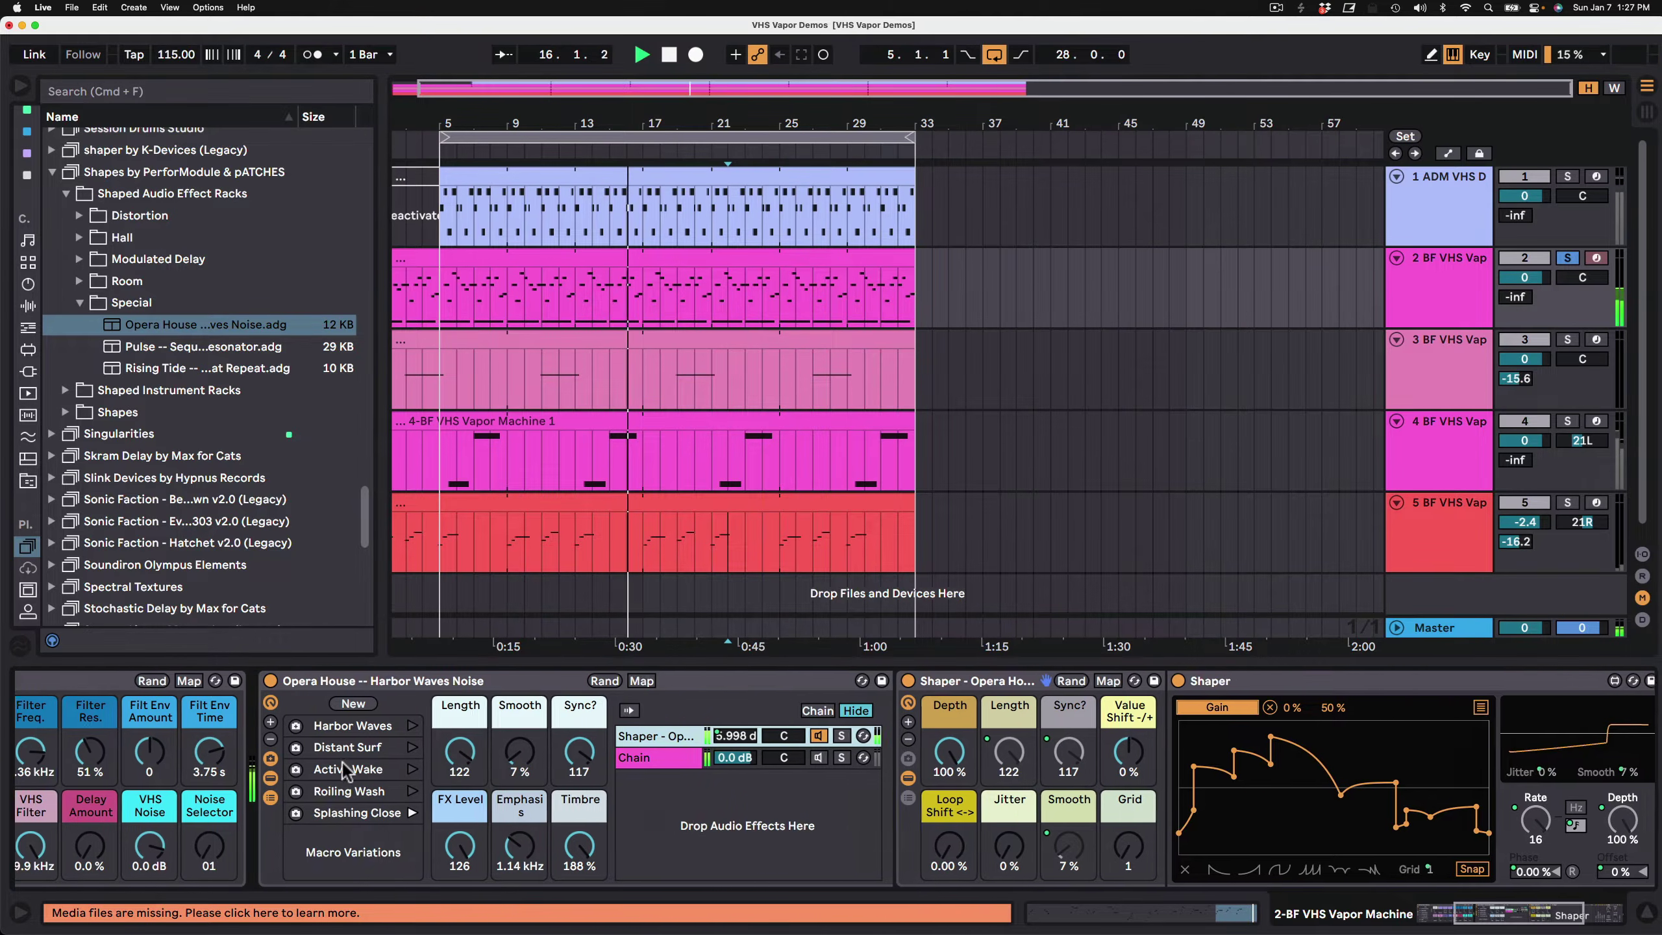
Swap in the Pulse Sequenced Resonator rack from the Special folder and audition its Chuggin' variation.
left_click(173, 345)
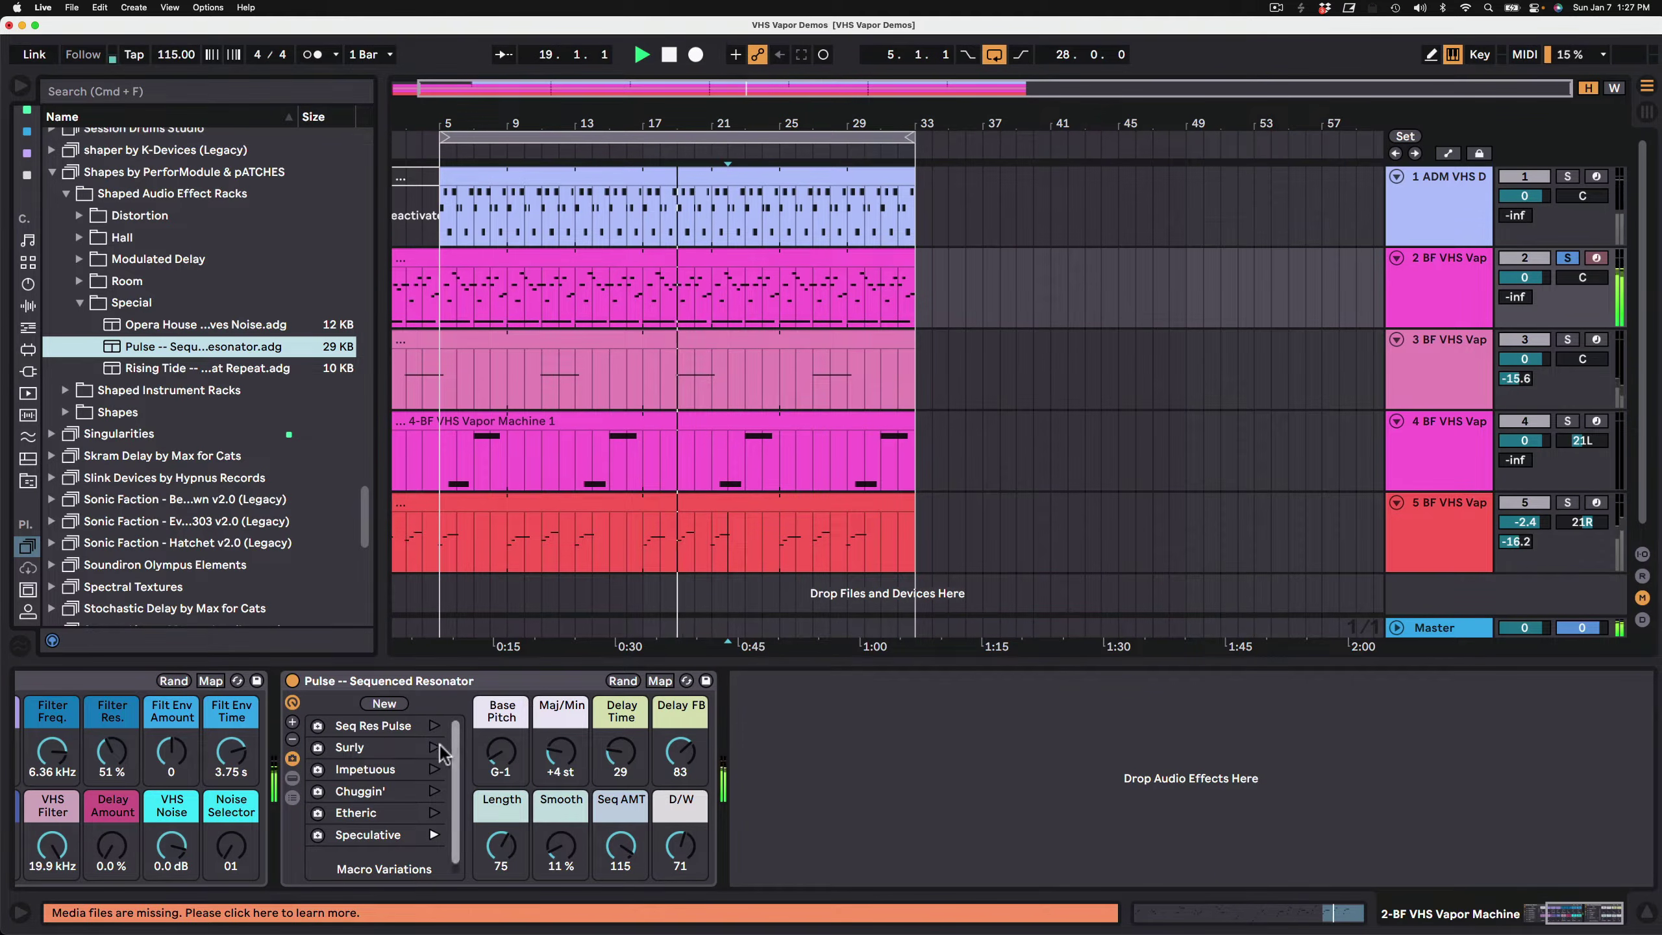
left_click(433, 792)
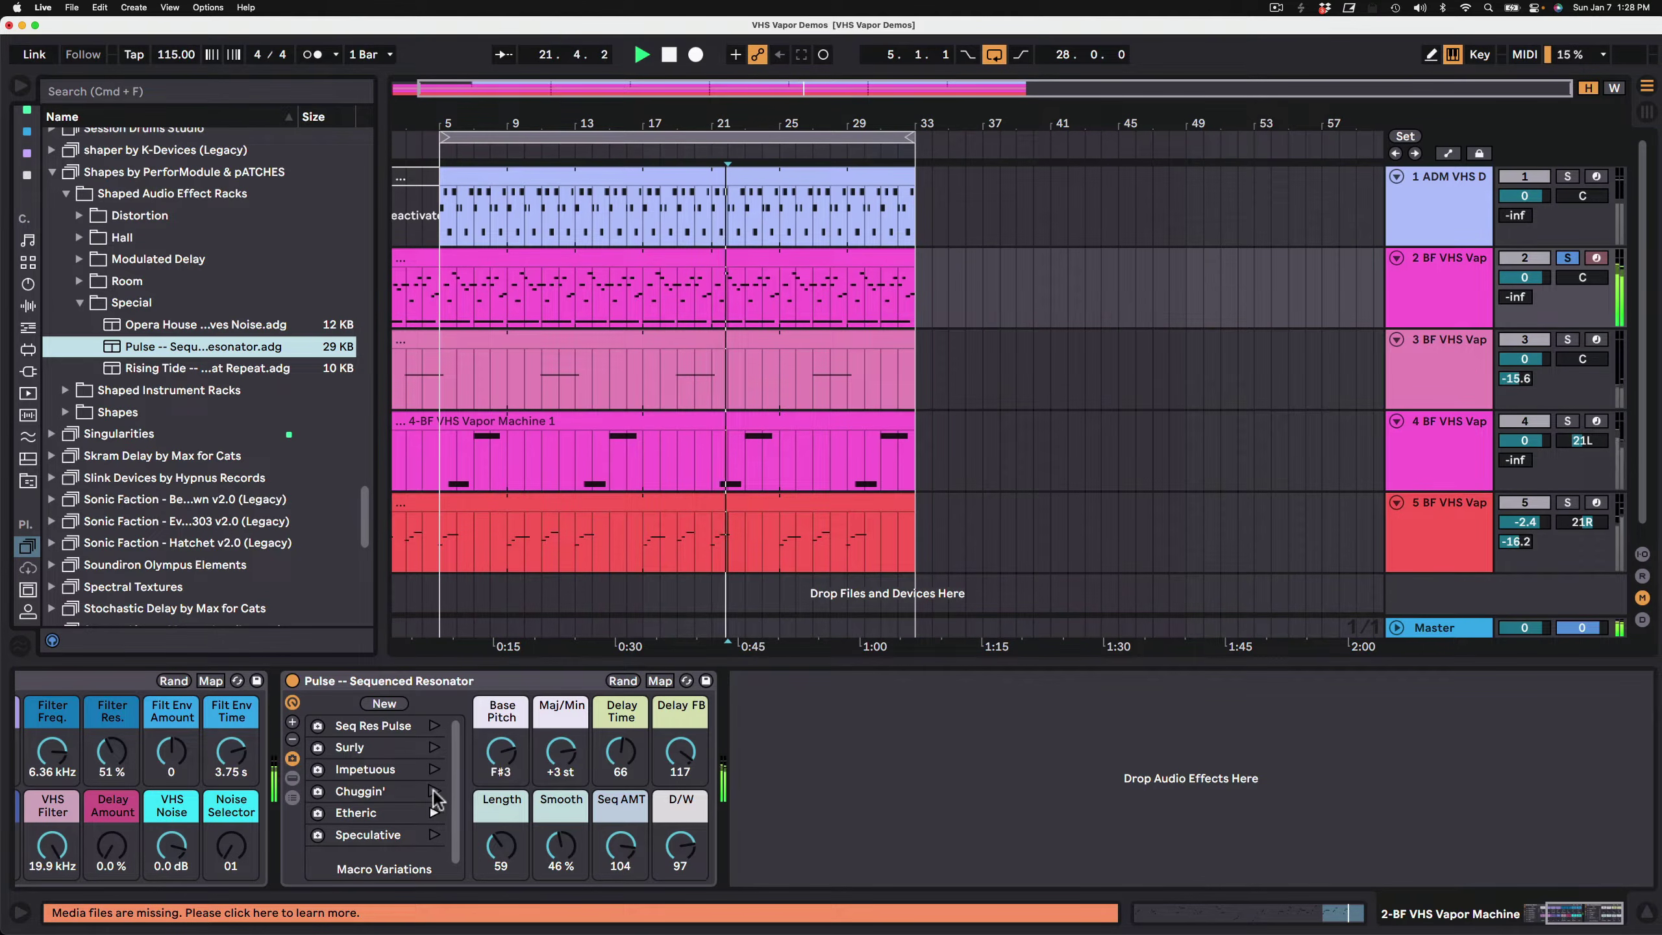
left_click(433, 771)
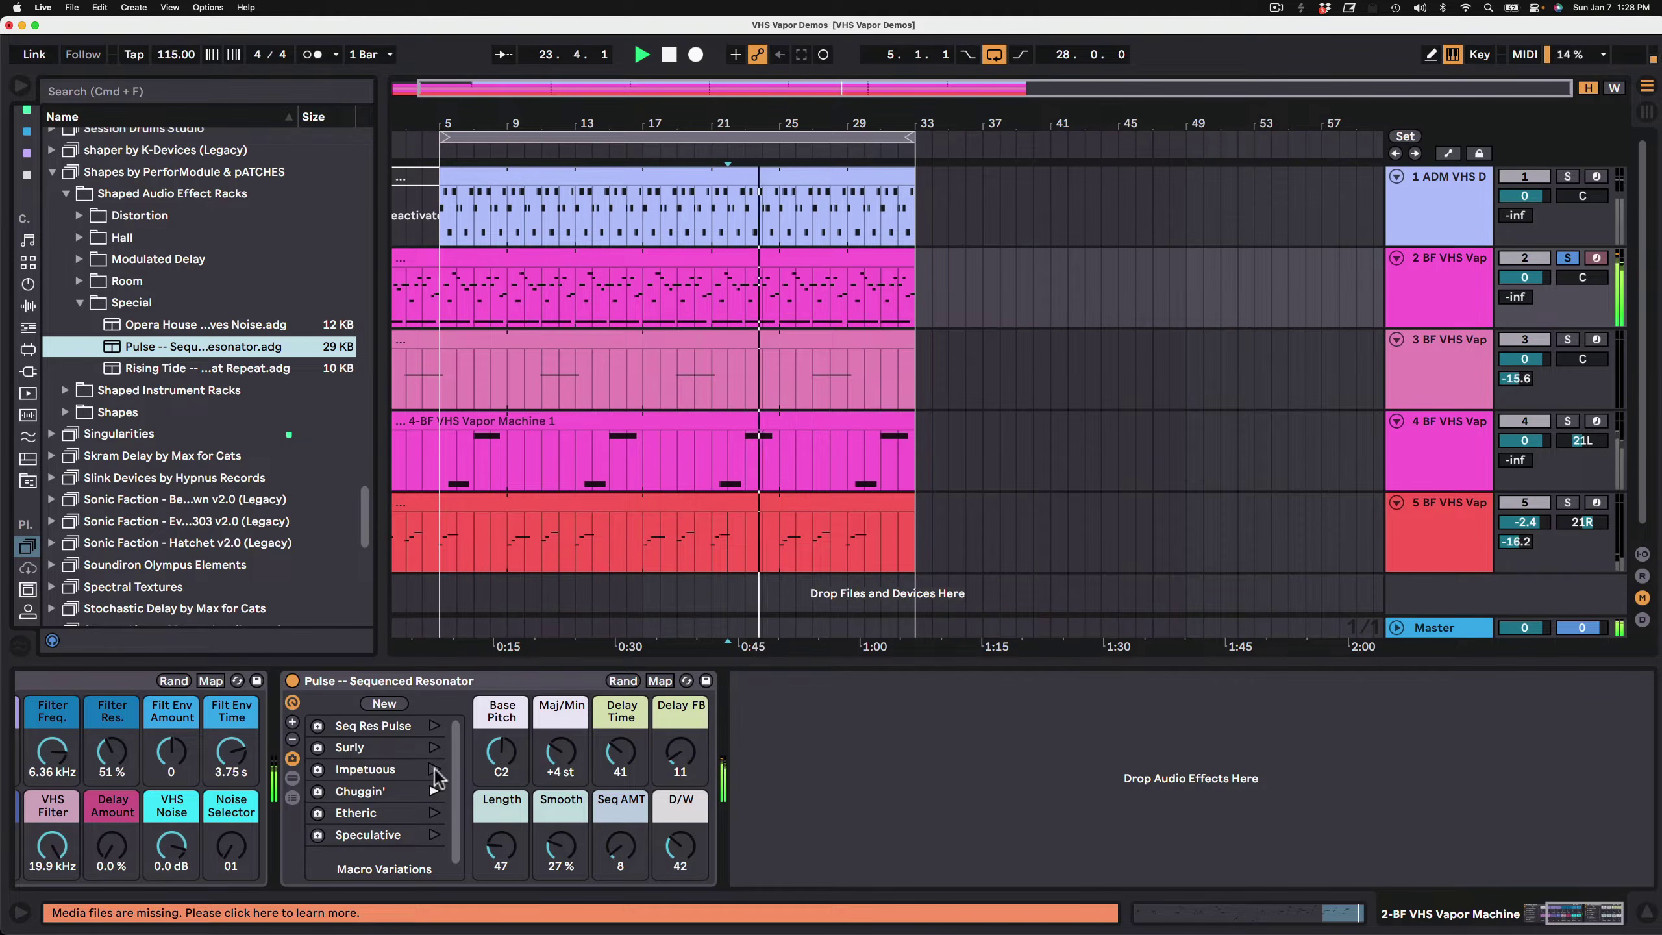
Try the Chuggin' variation with Base Pitch at D2 and with Maj/Min at +3 st.
left_click_drag(500, 763, 500, 758)
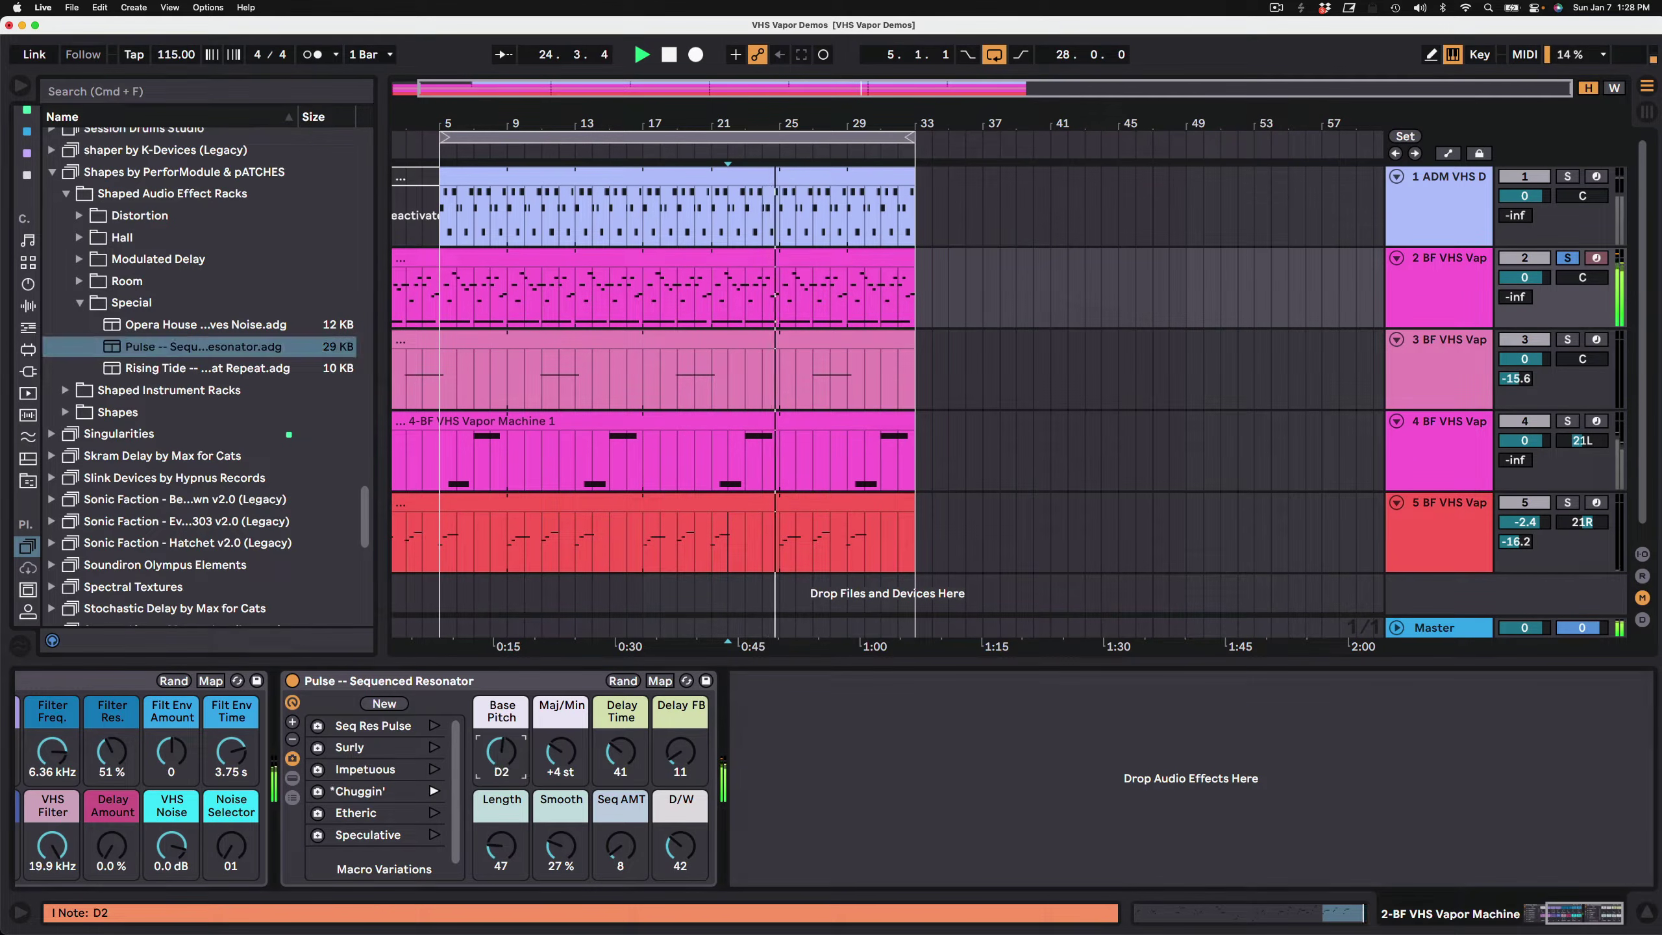
right_click(497, 760)
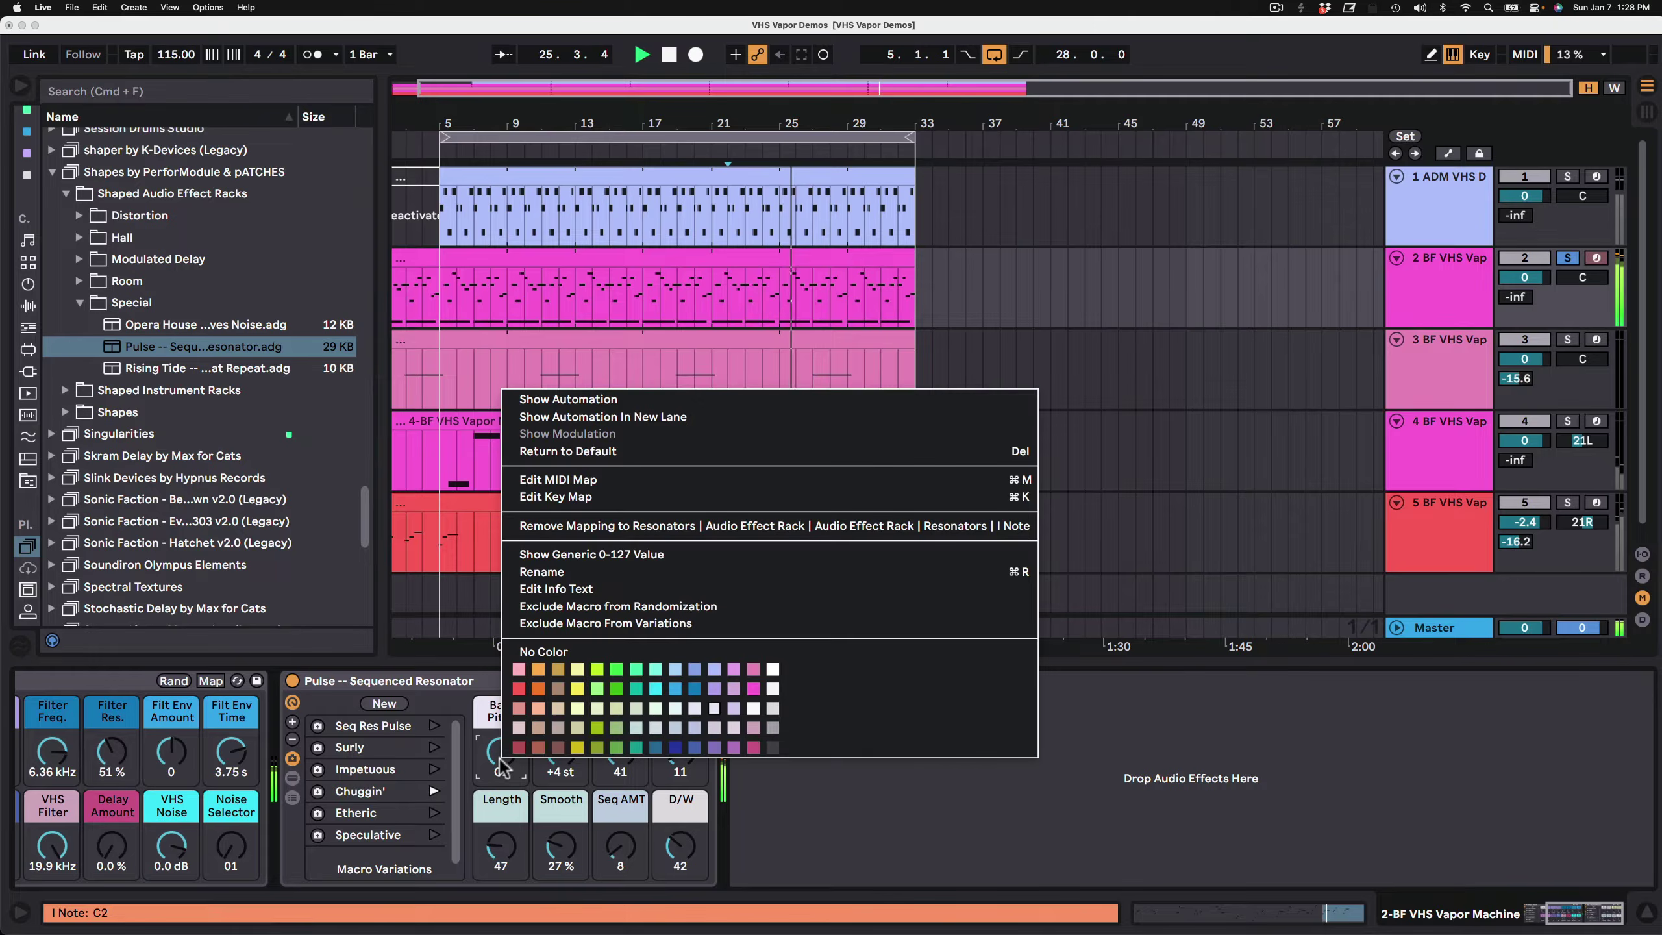
left_click(536, 442)
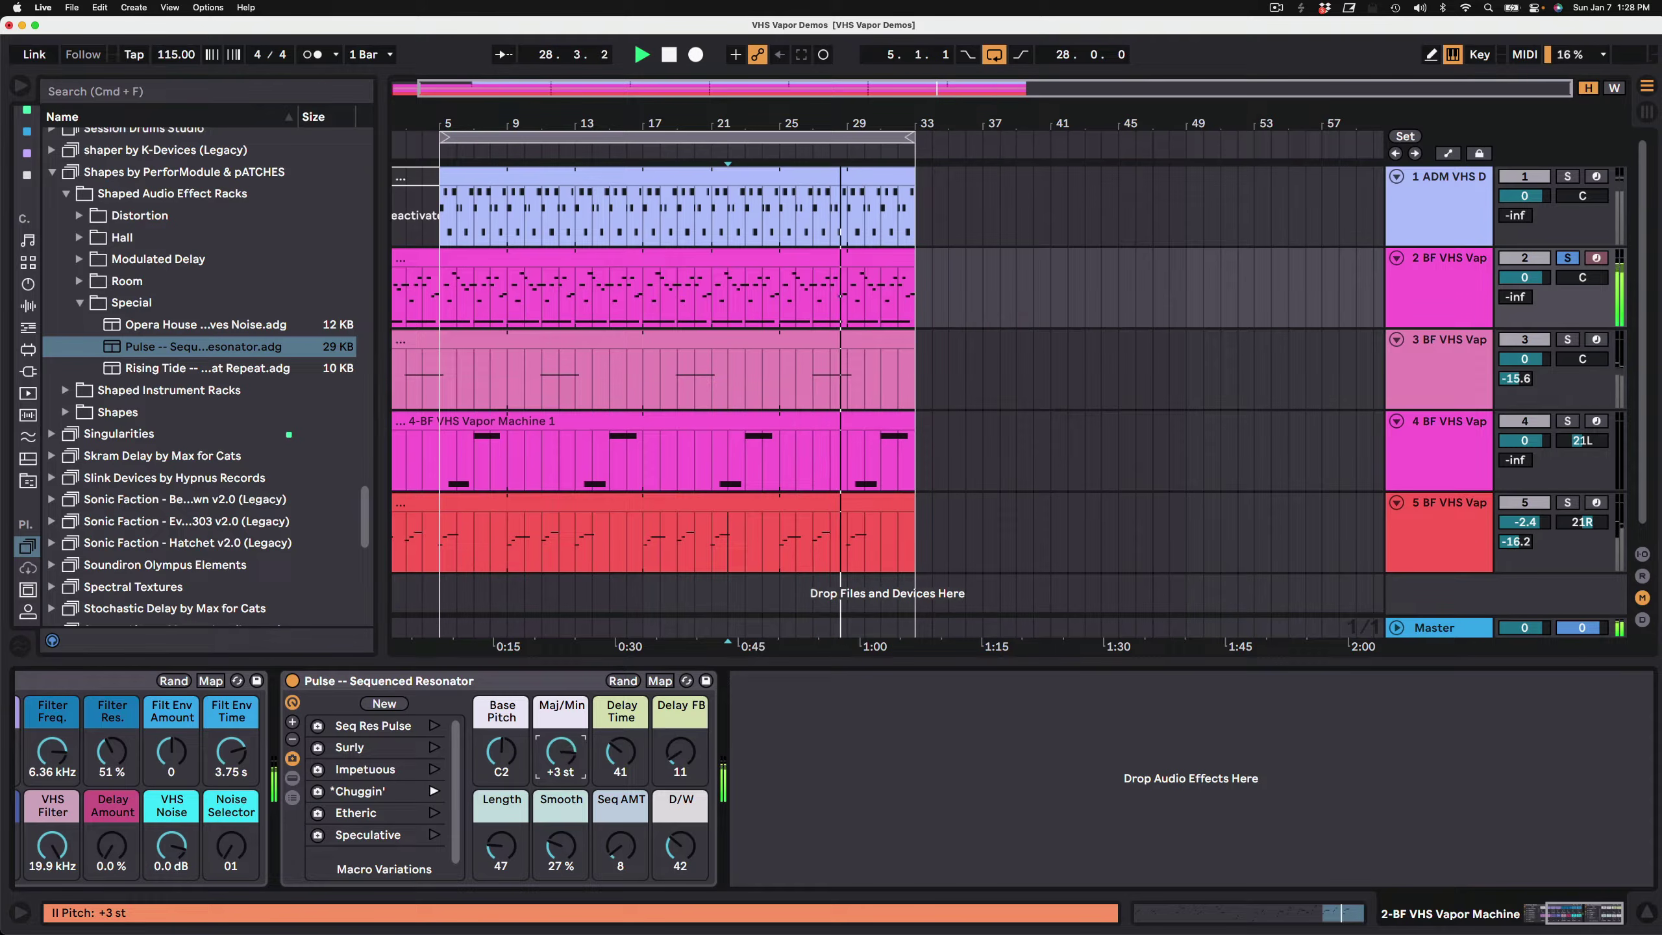
left_click_drag(561, 752, 561, 805)
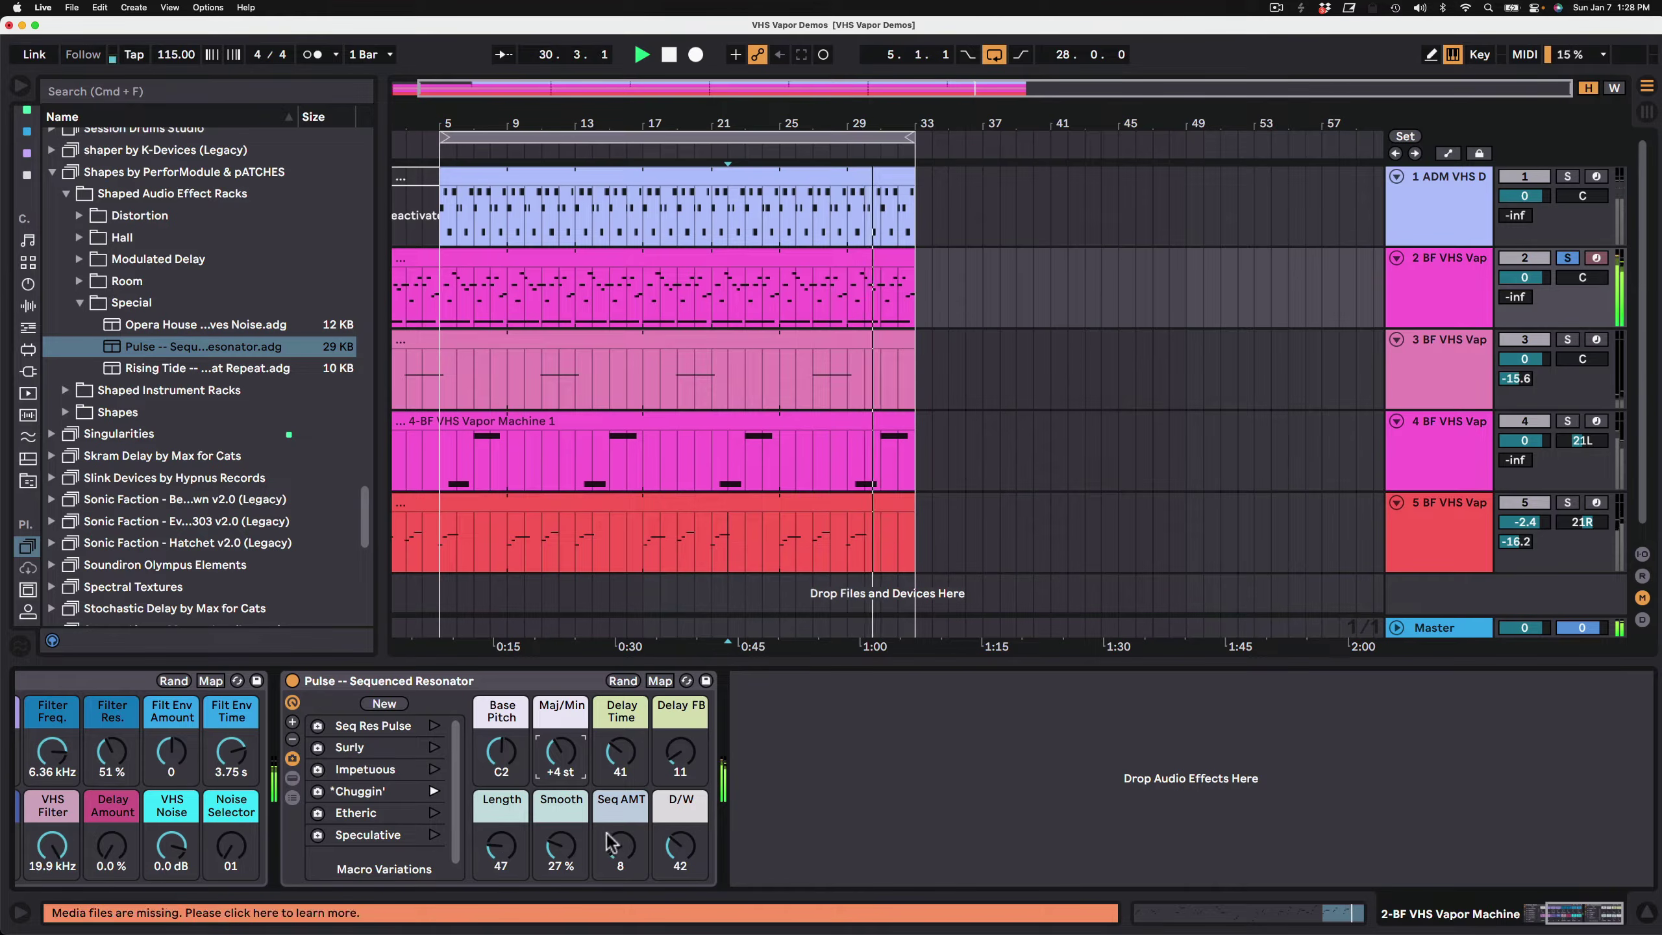
Audition the Pulse rack's Impetuous variation with Base Pitch at E0, and switch to the Seq Res Pulse variation.
left_click(434, 770)
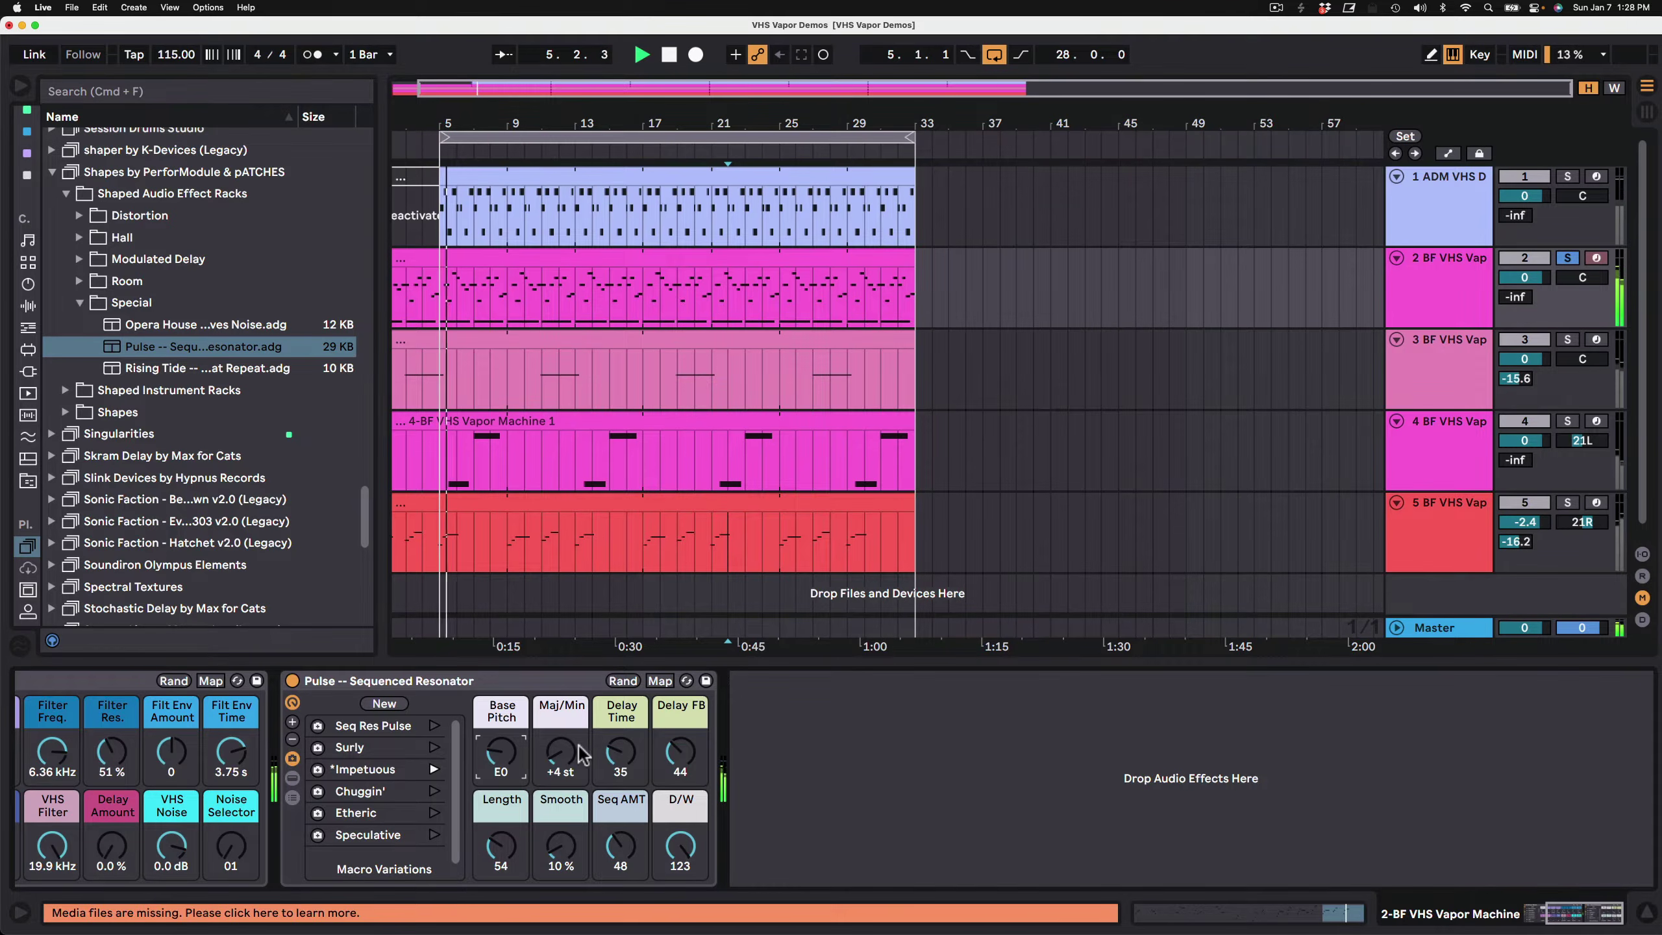
left_click(434, 725)
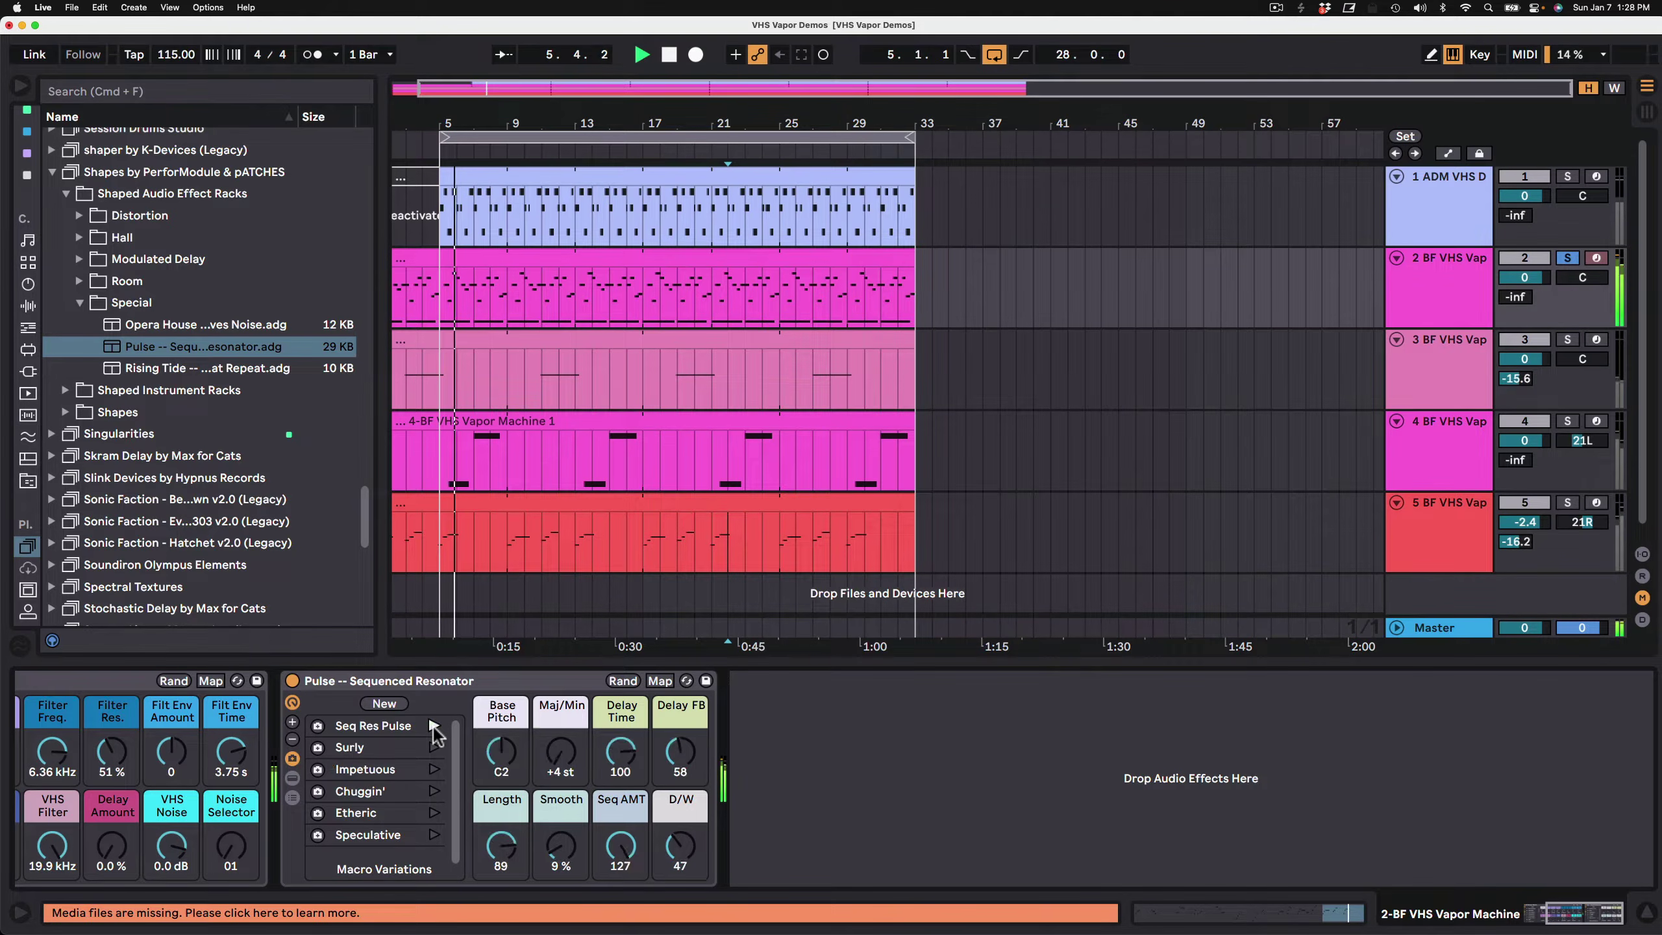
Show the Pulse rack's chains and devices and examine the Resonators, the nested Shaper chains and the Filter Delay.
left_click(293, 777)
left_click(292, 797)
scroll(942, 754, "right", 10)
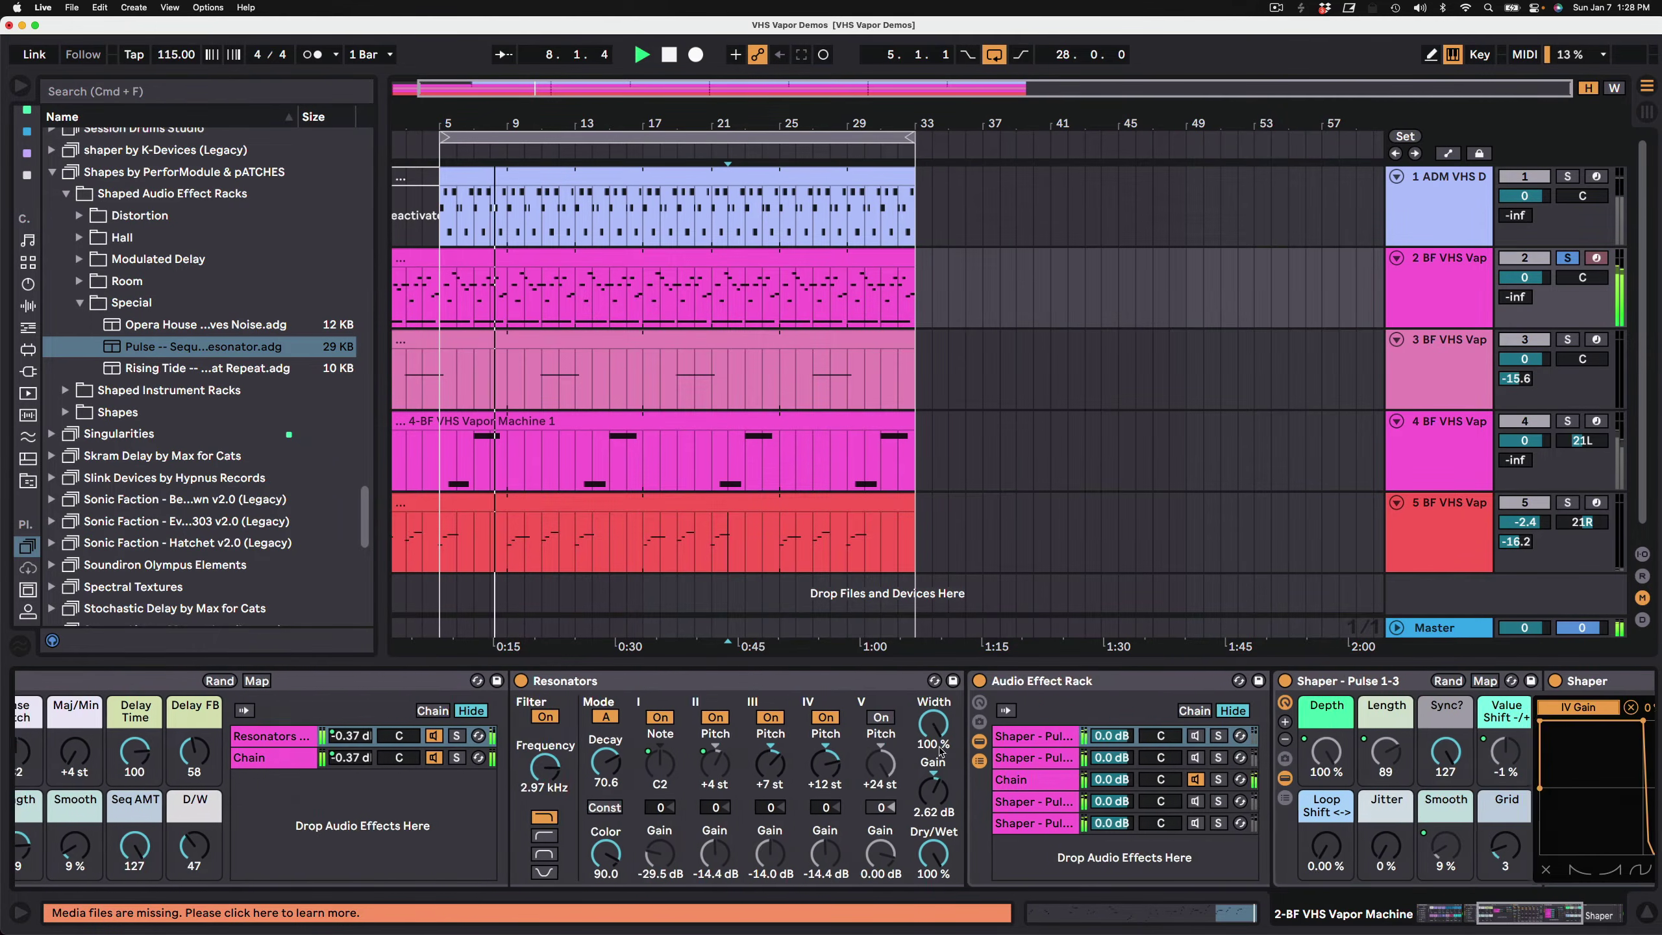
scroll(940, 751, "right", 3)
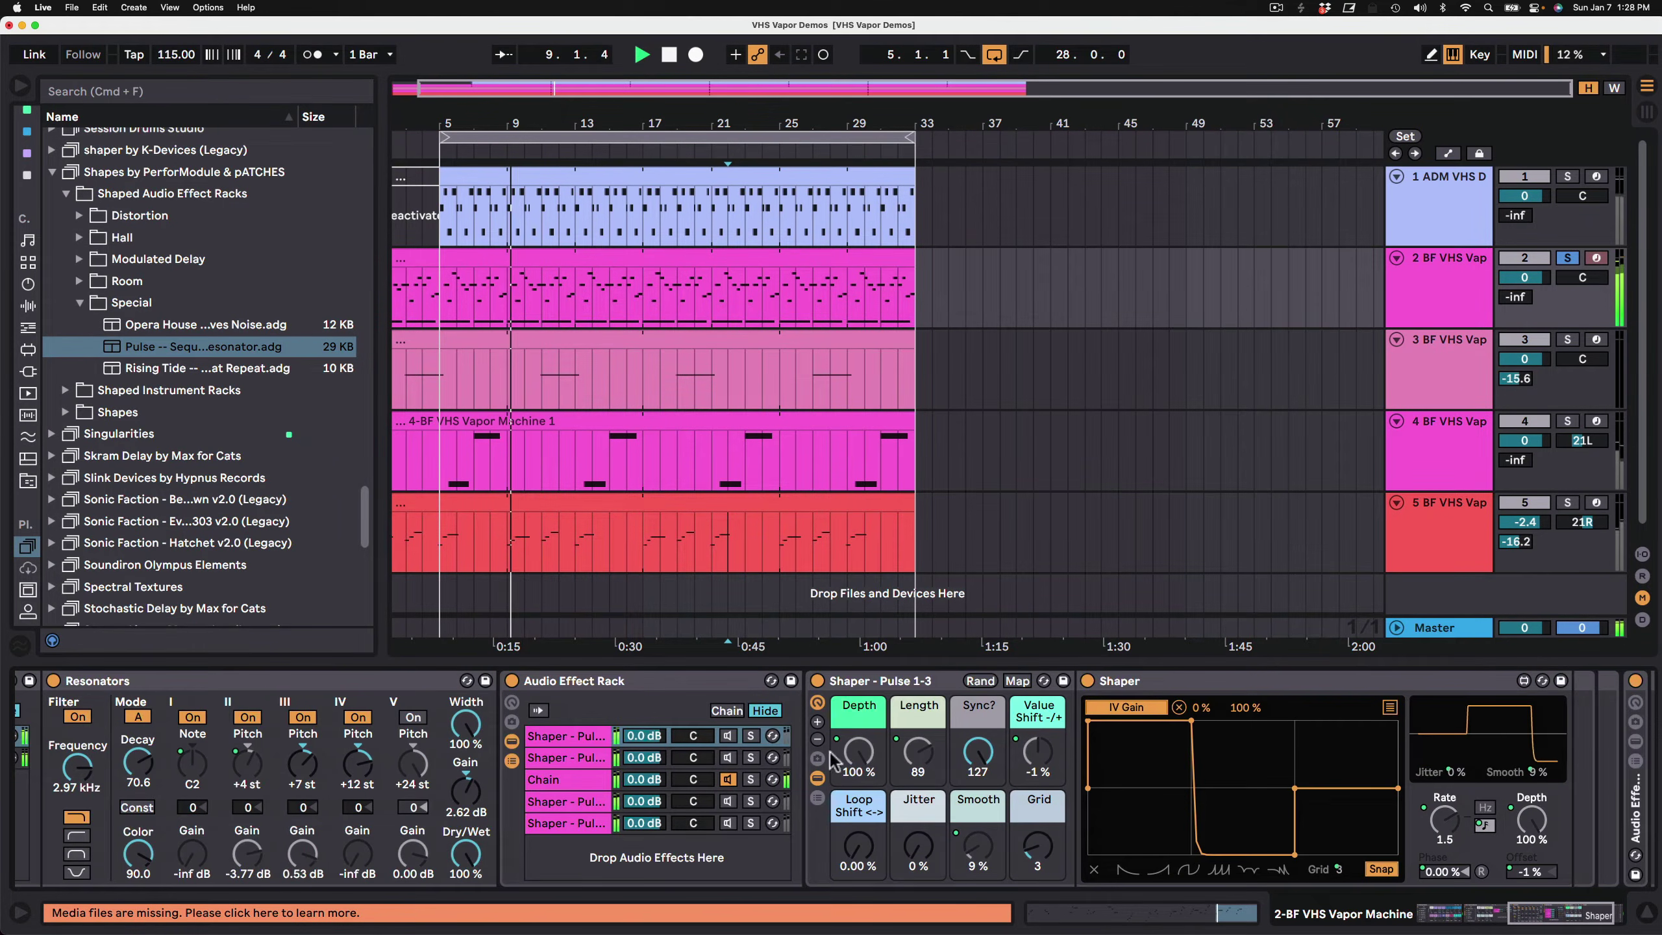
scroll(935, 753, "right", 5)
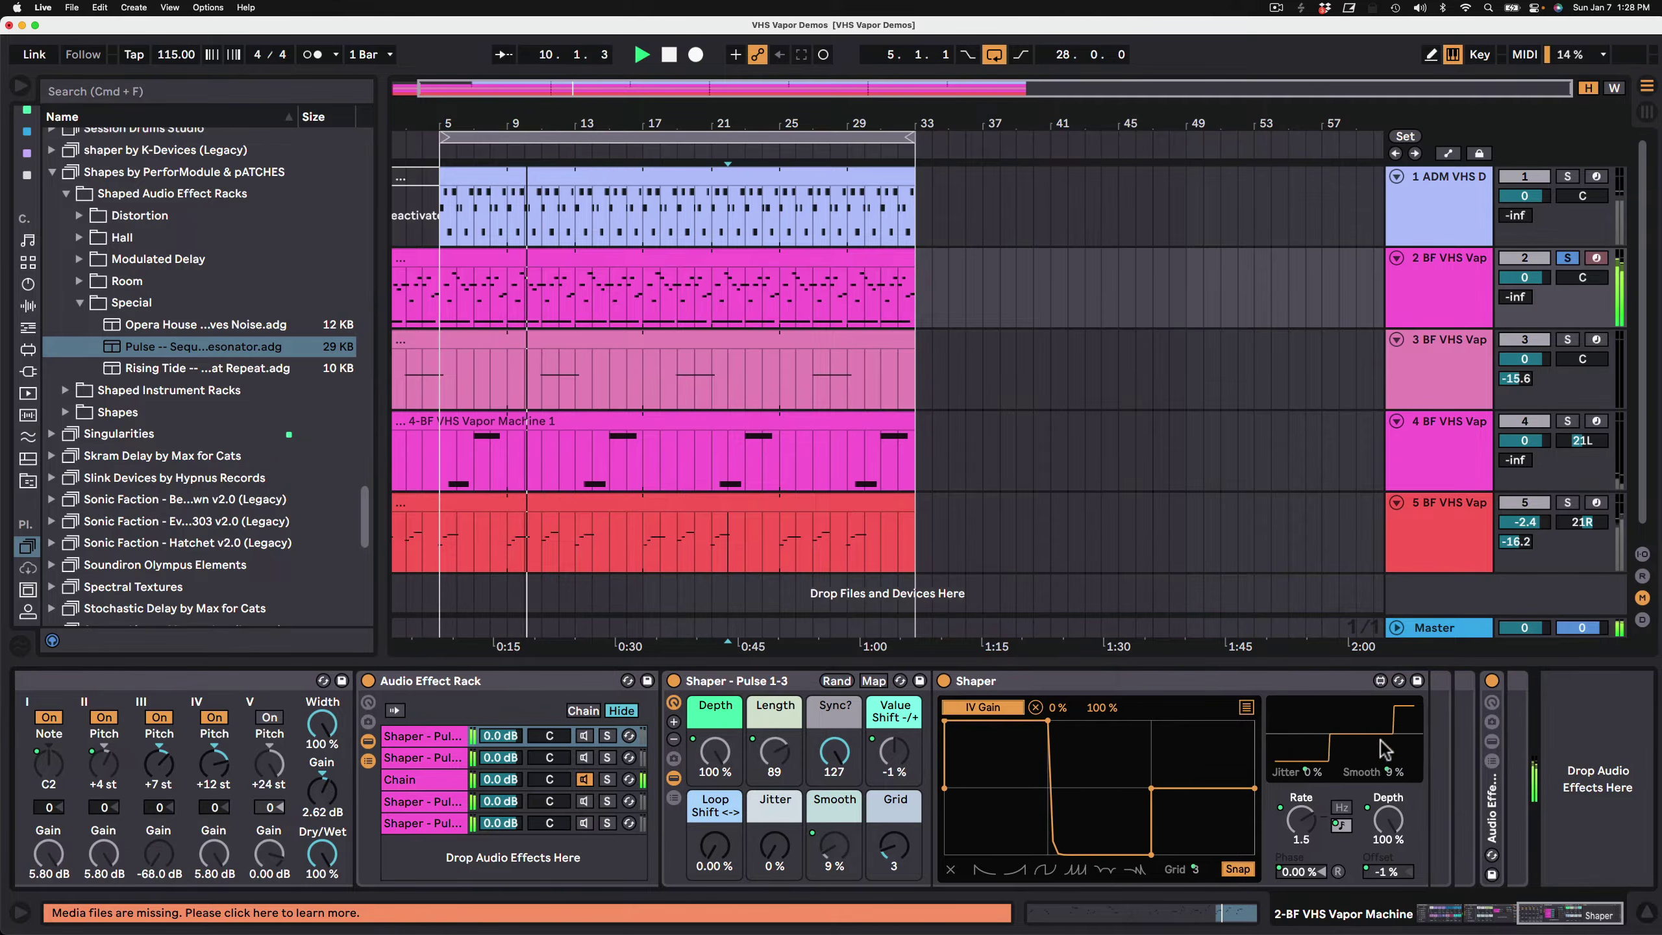
double_click(1491, 802)
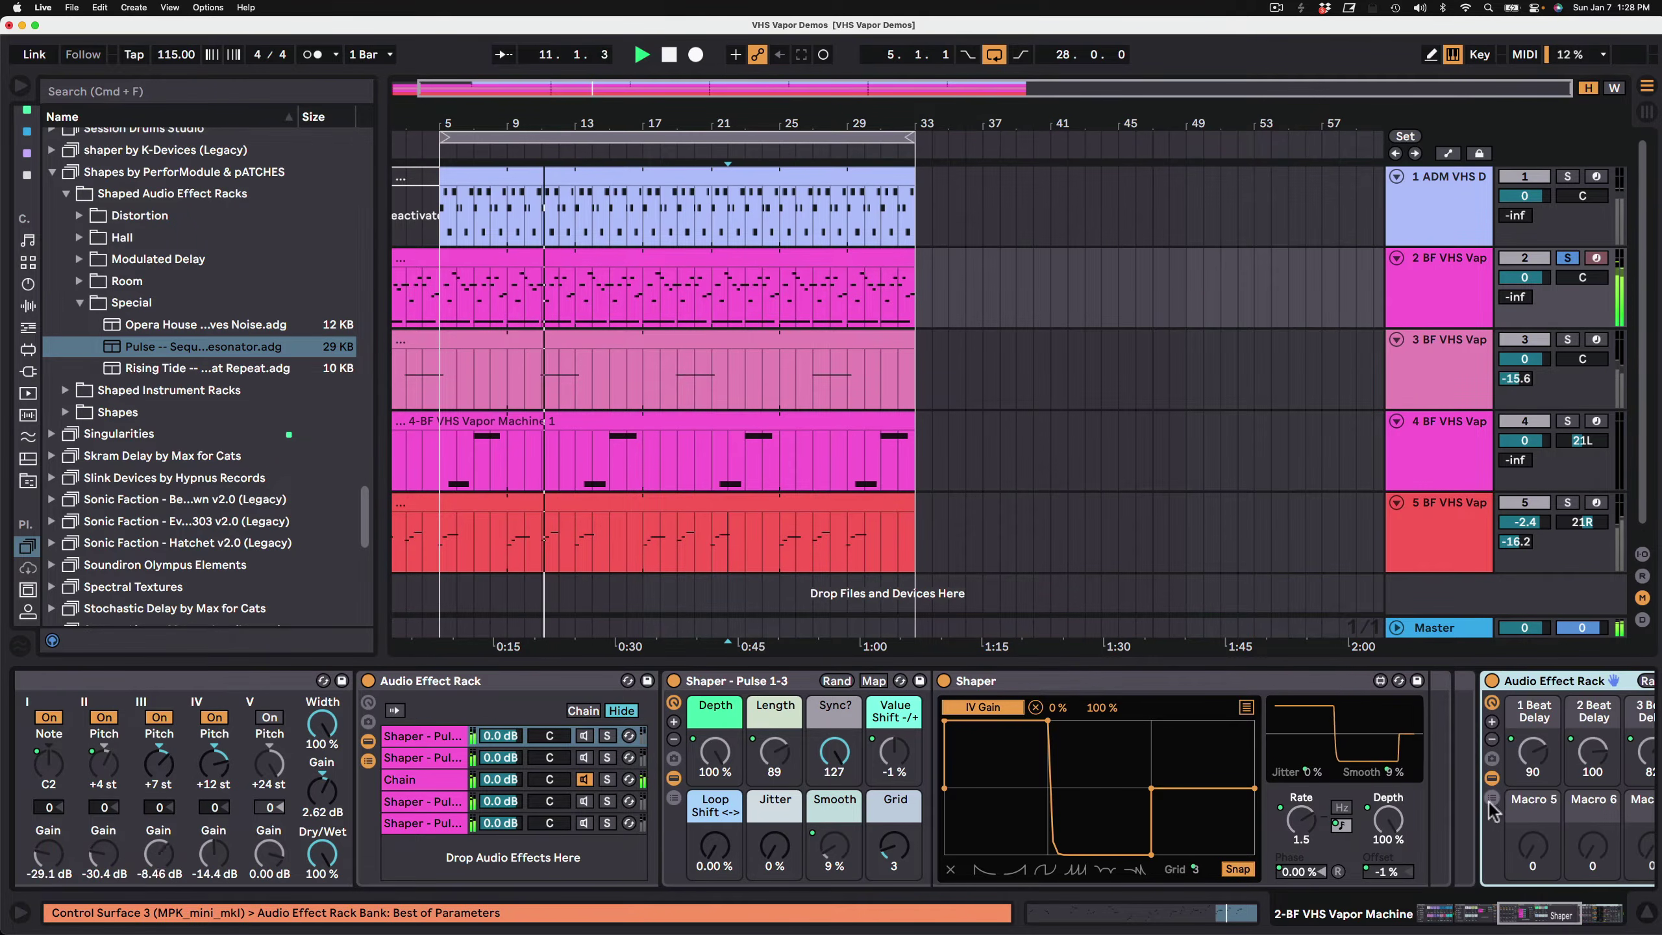
scroll(1482, 797, "left", 10)
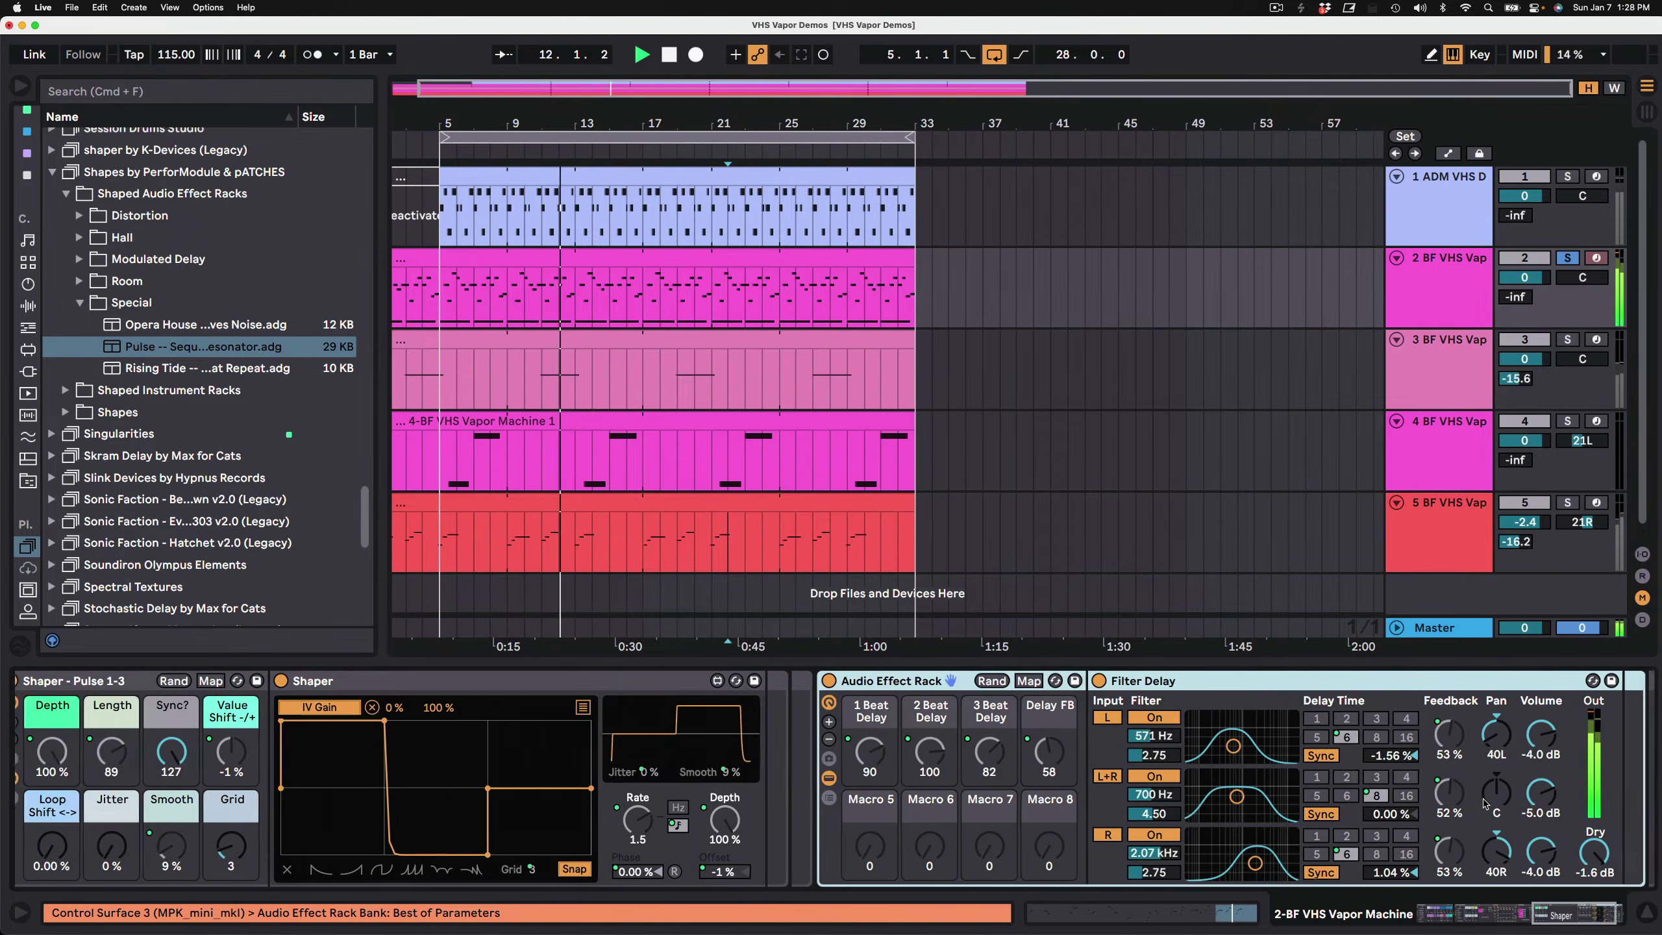
scroll(909, 802, "left", 10)
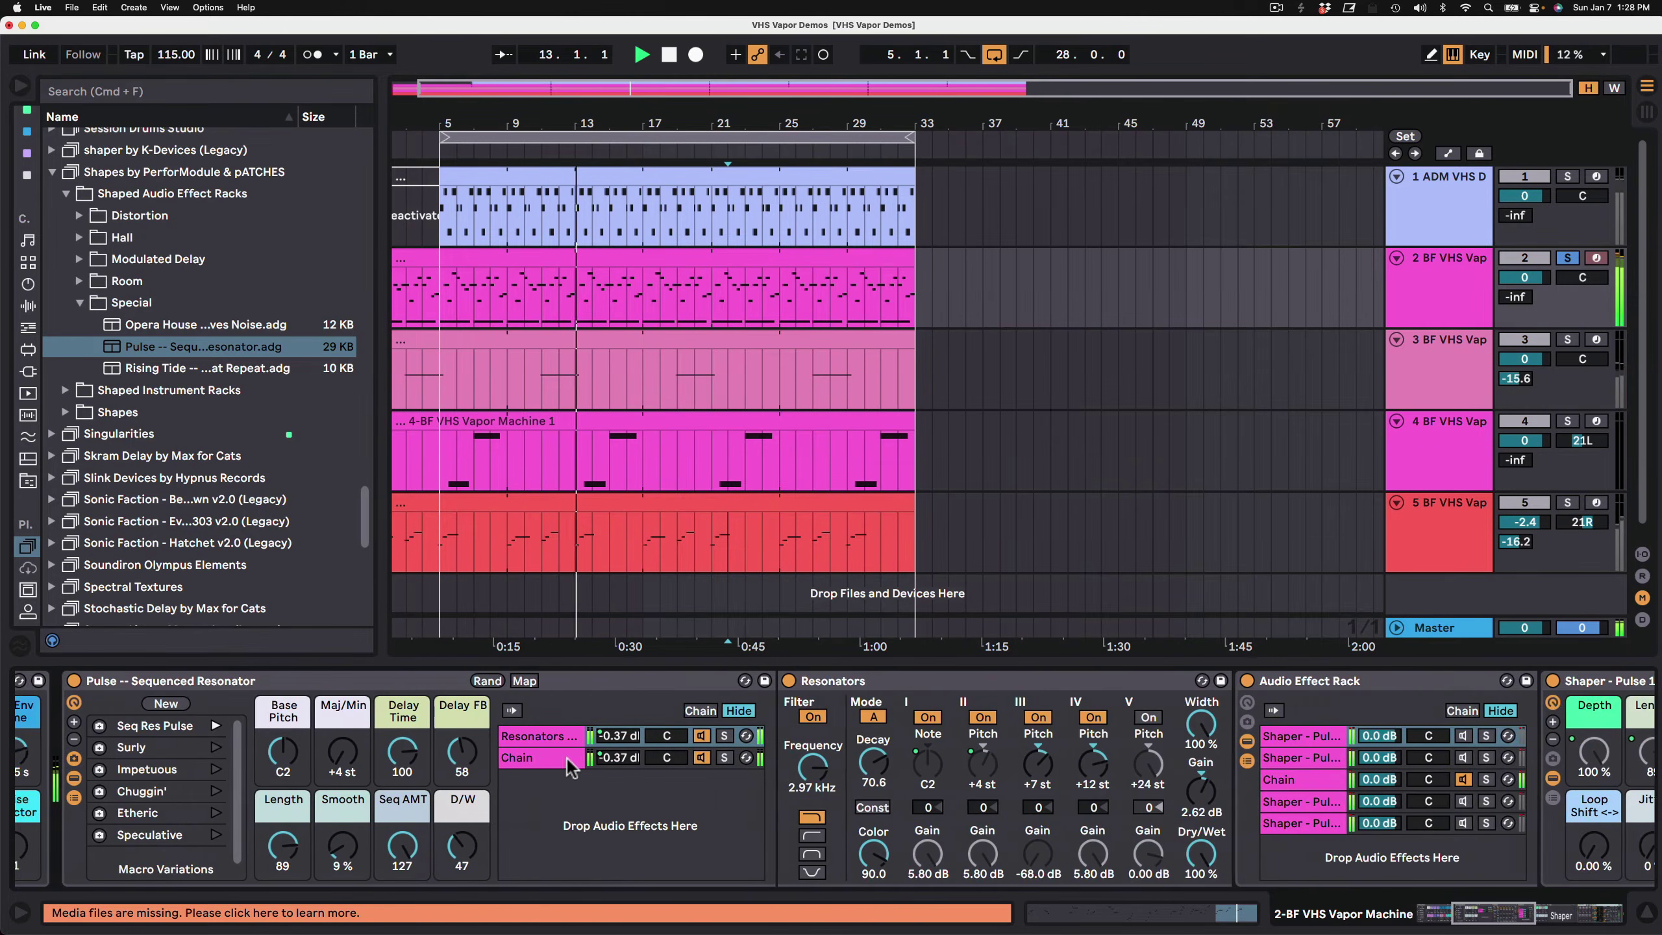
scroll(324, 709, "left", 4)
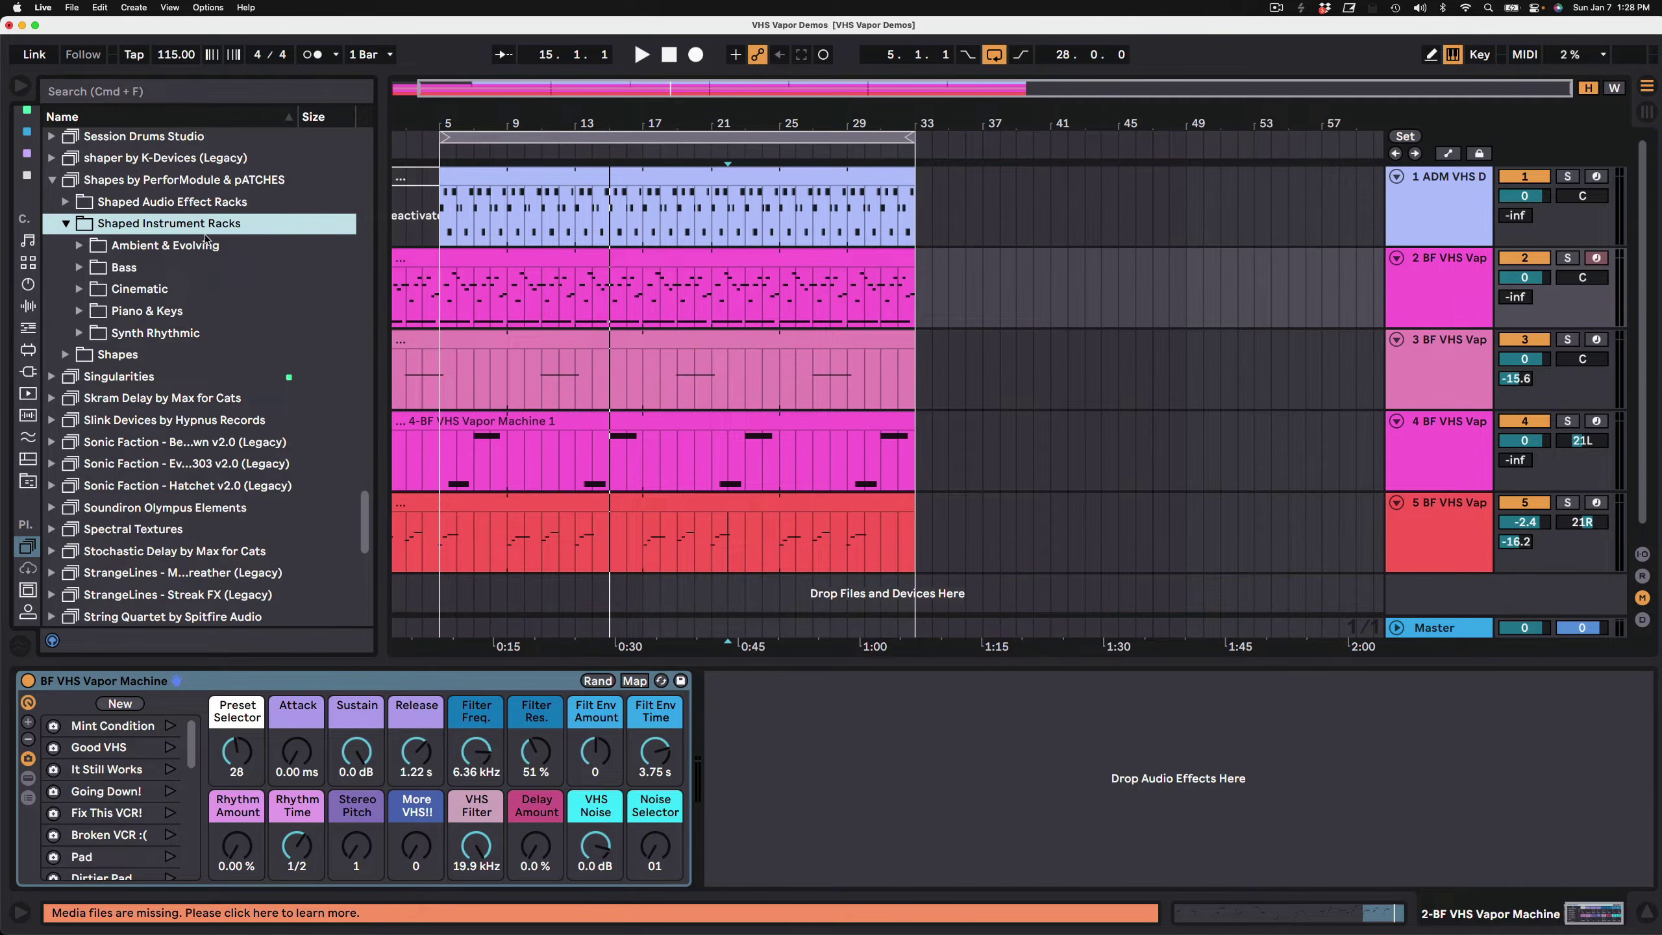
Load the Sand Dunes Moment in Time rack from the Ambient & Evolving folder onto a new soloed, unfolded track.
left_click(79, 247)
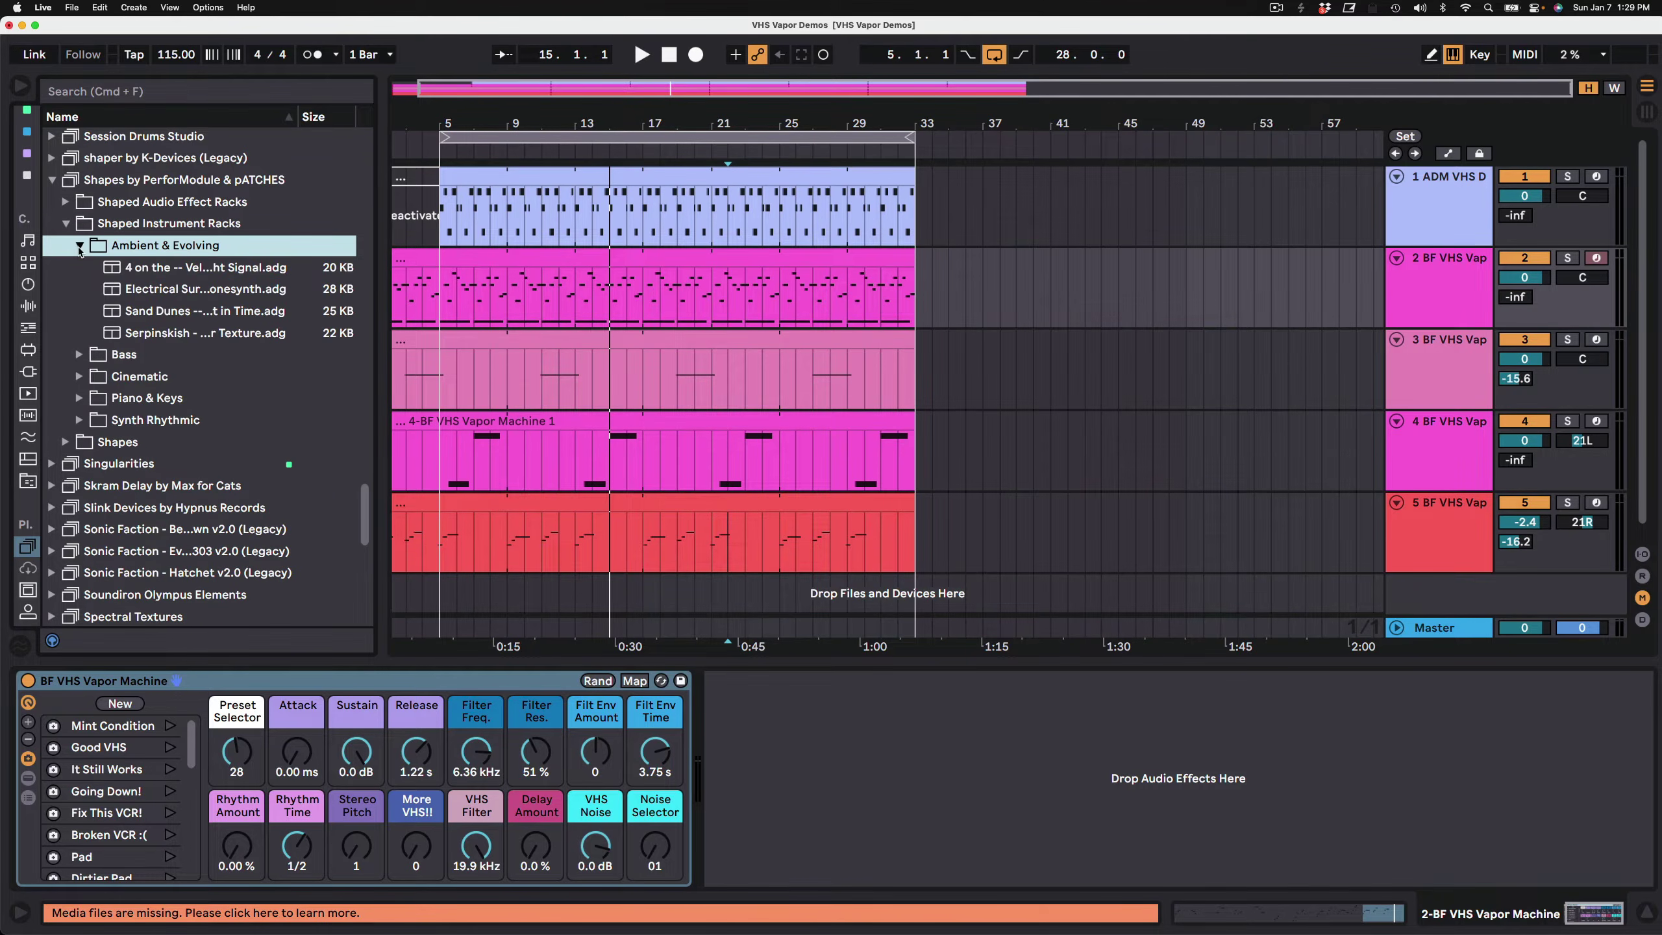
left_click(171, 312)
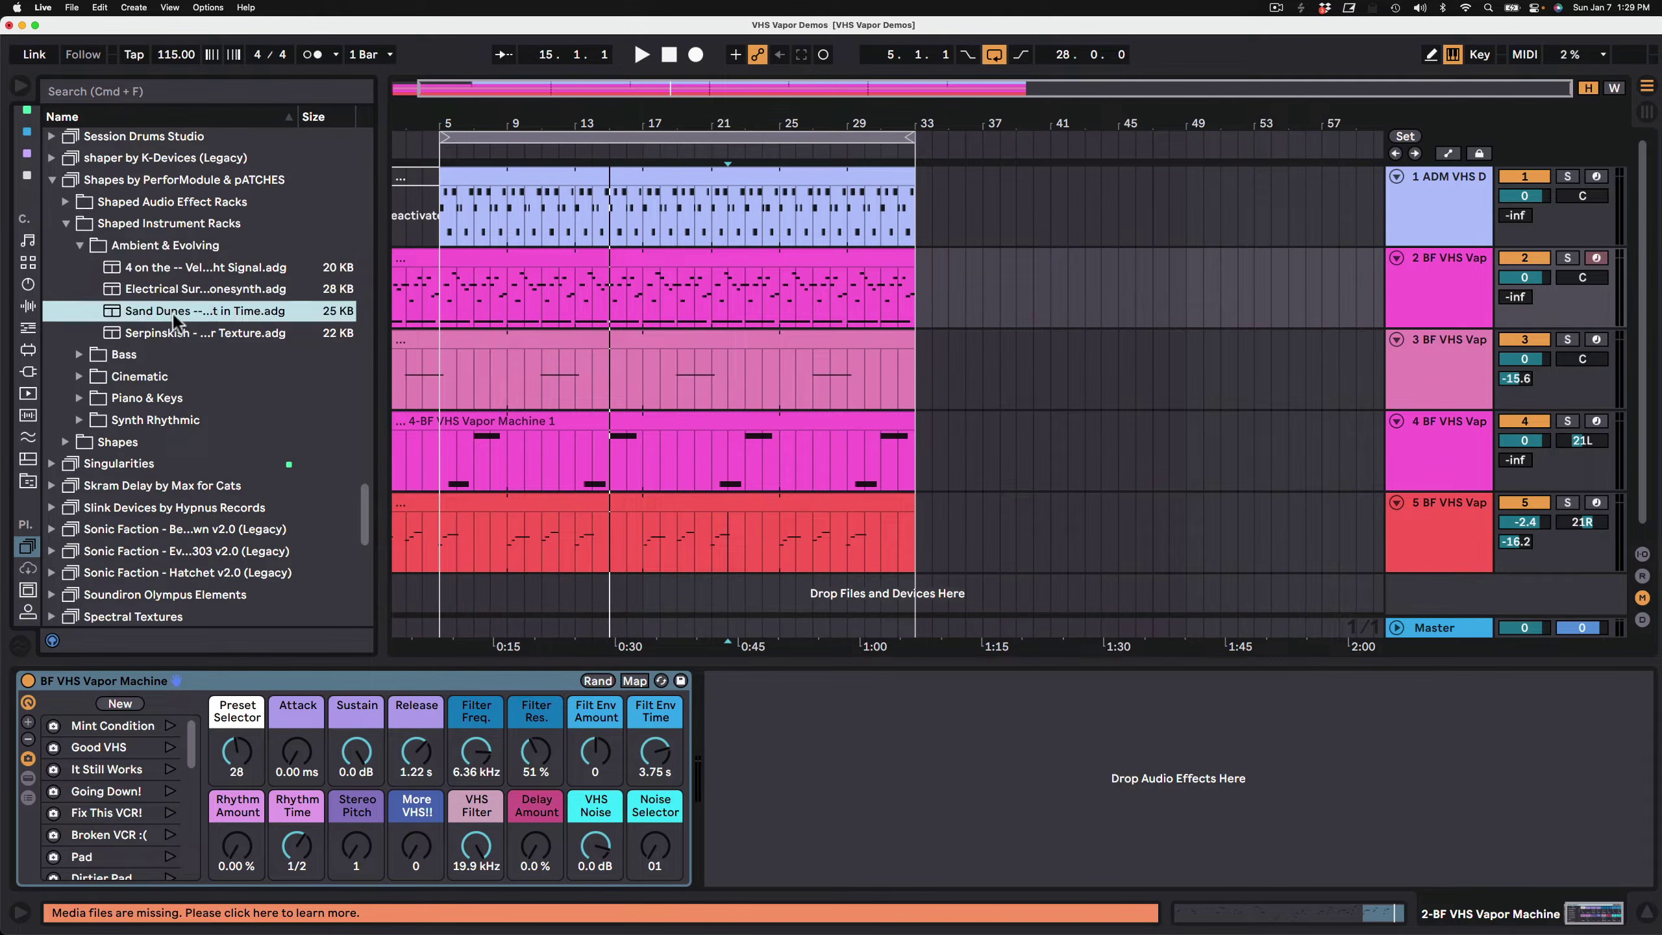
left_click_drag(864, 638, 1456, 599)
left_click(1570, 583)
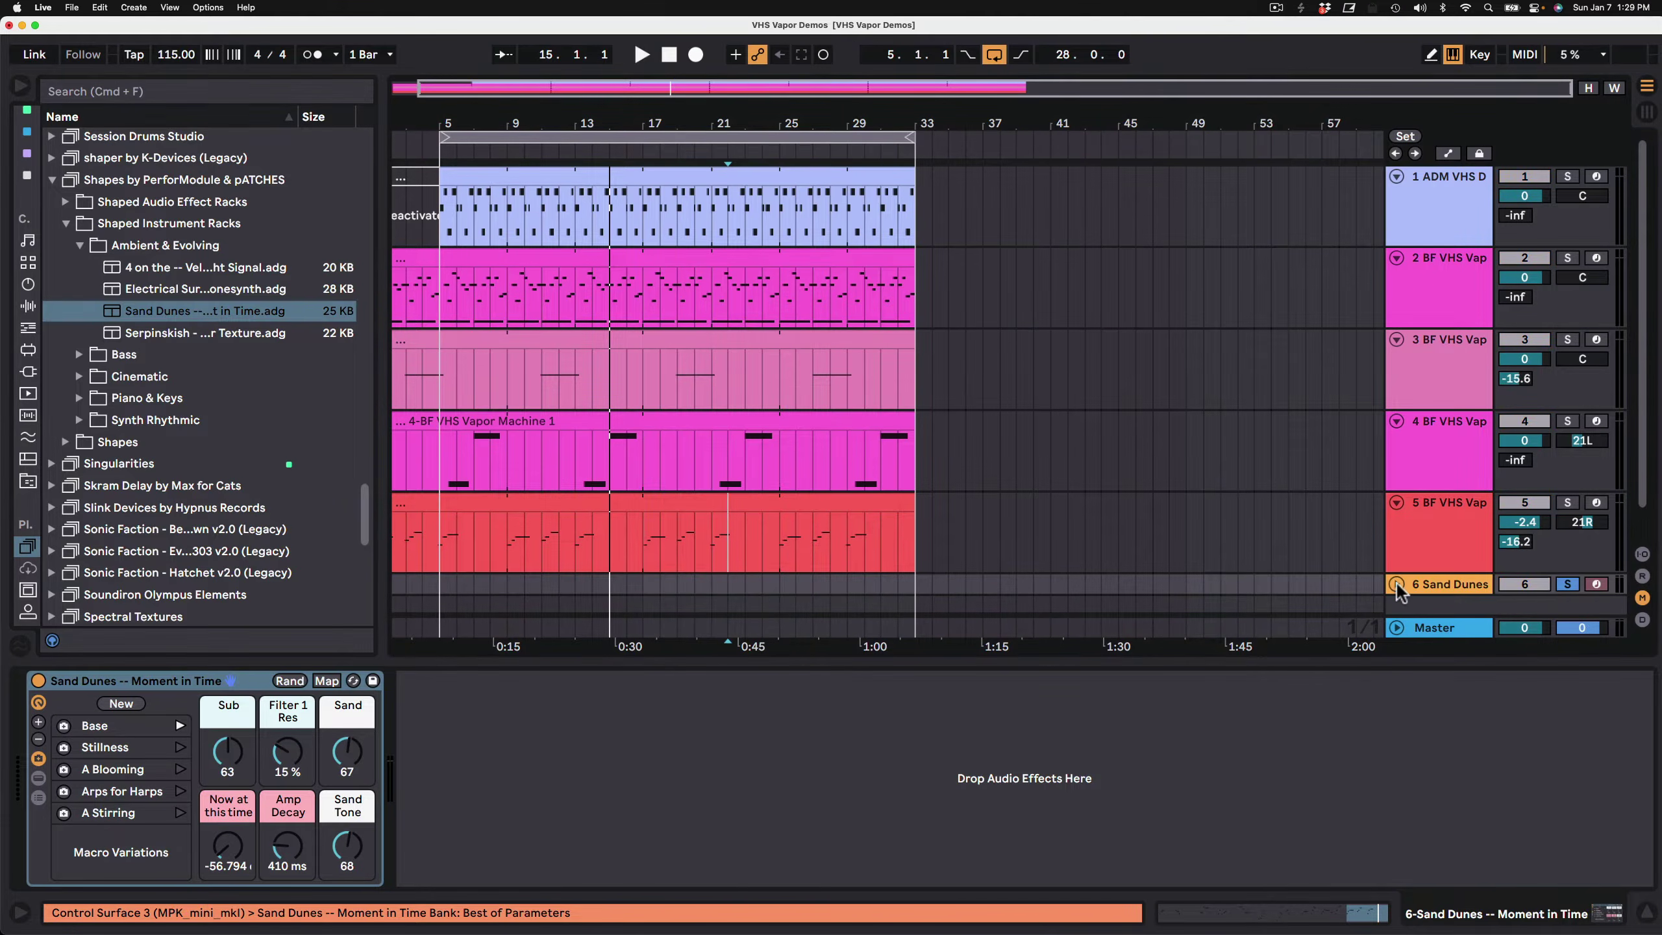
left_click(1397, 583)
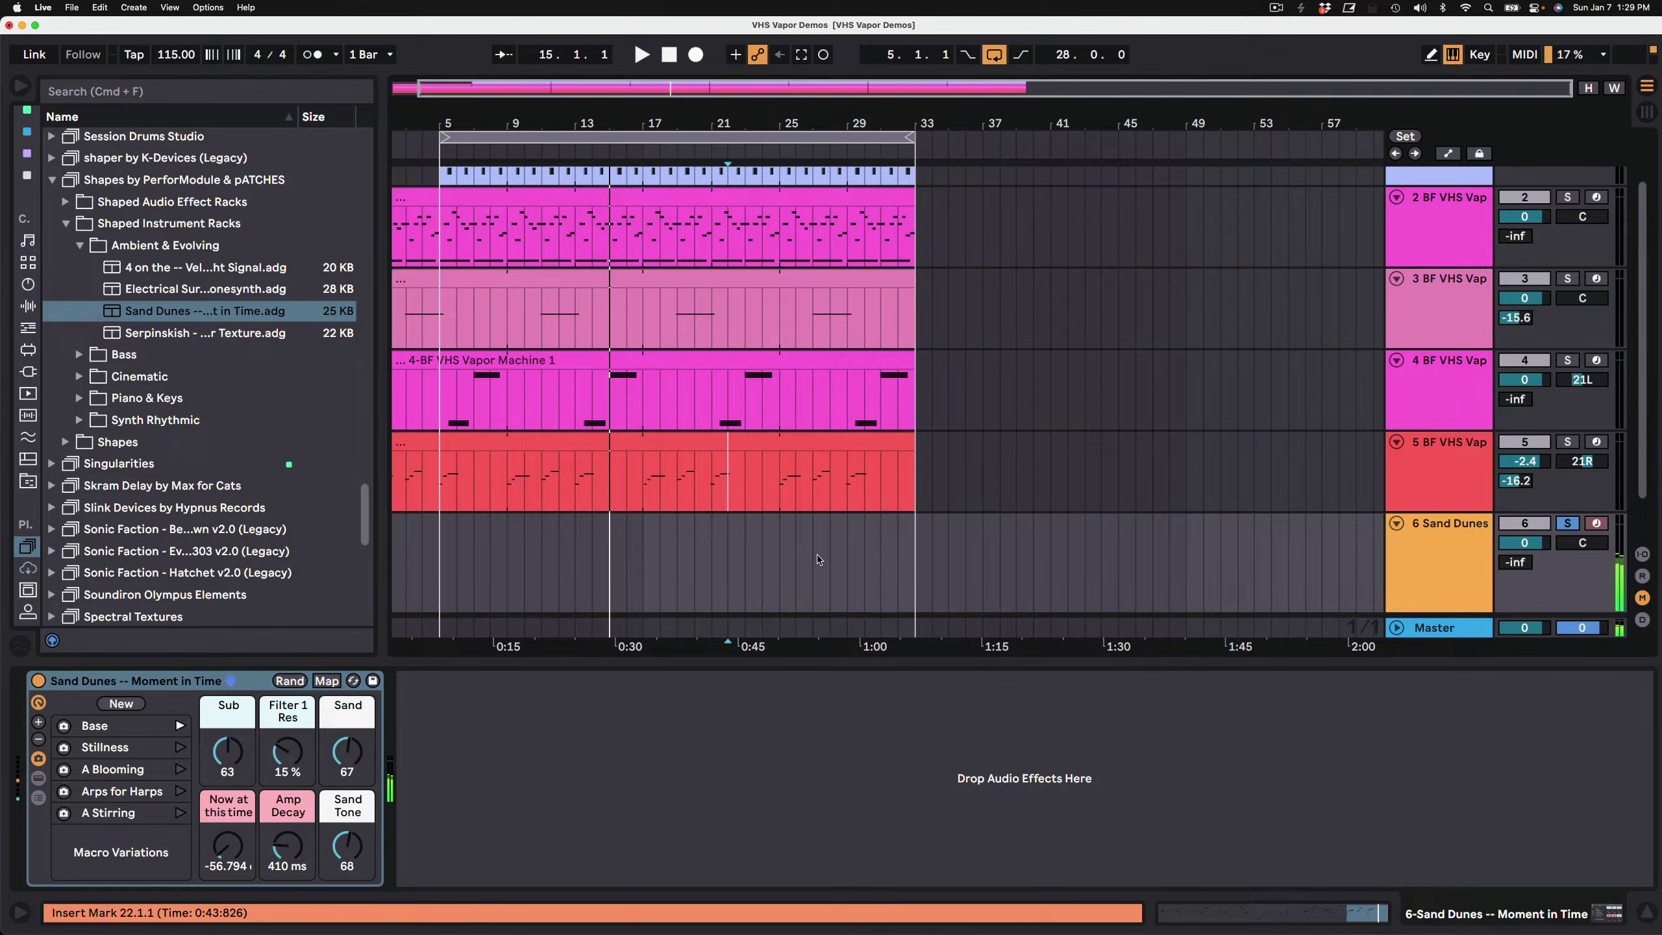
Audition the Sand Dunes rack's Stillness variation, followed by A Blooming.
left_click(181, 750)
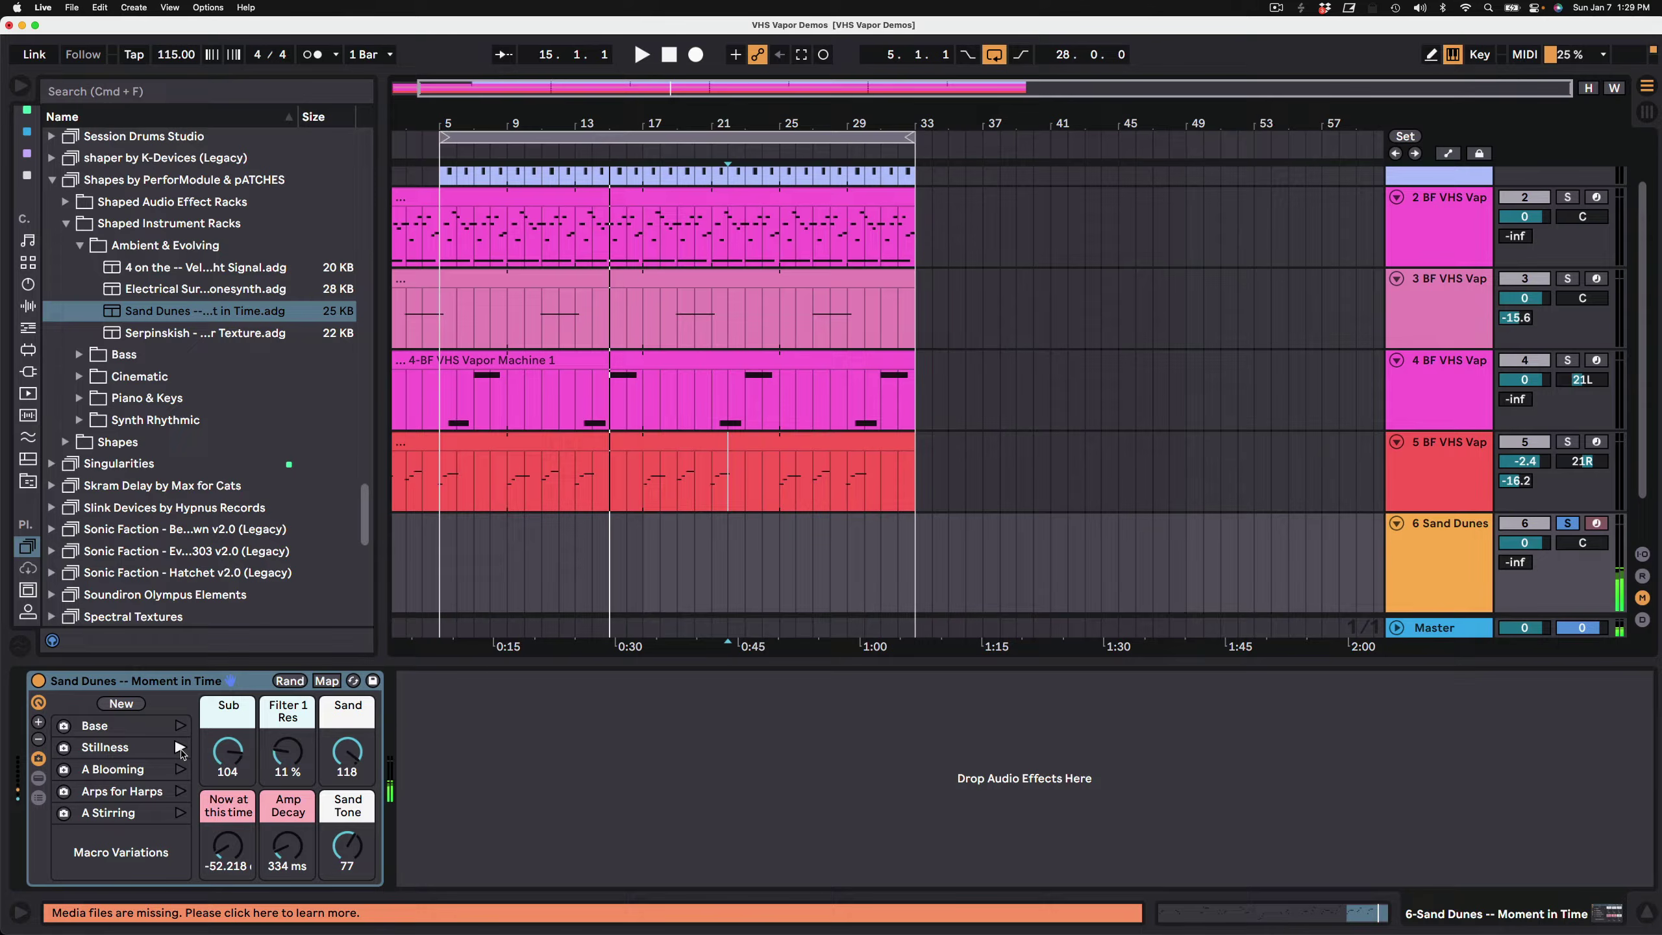
right_click(181, 753)
left_click(140, 748)
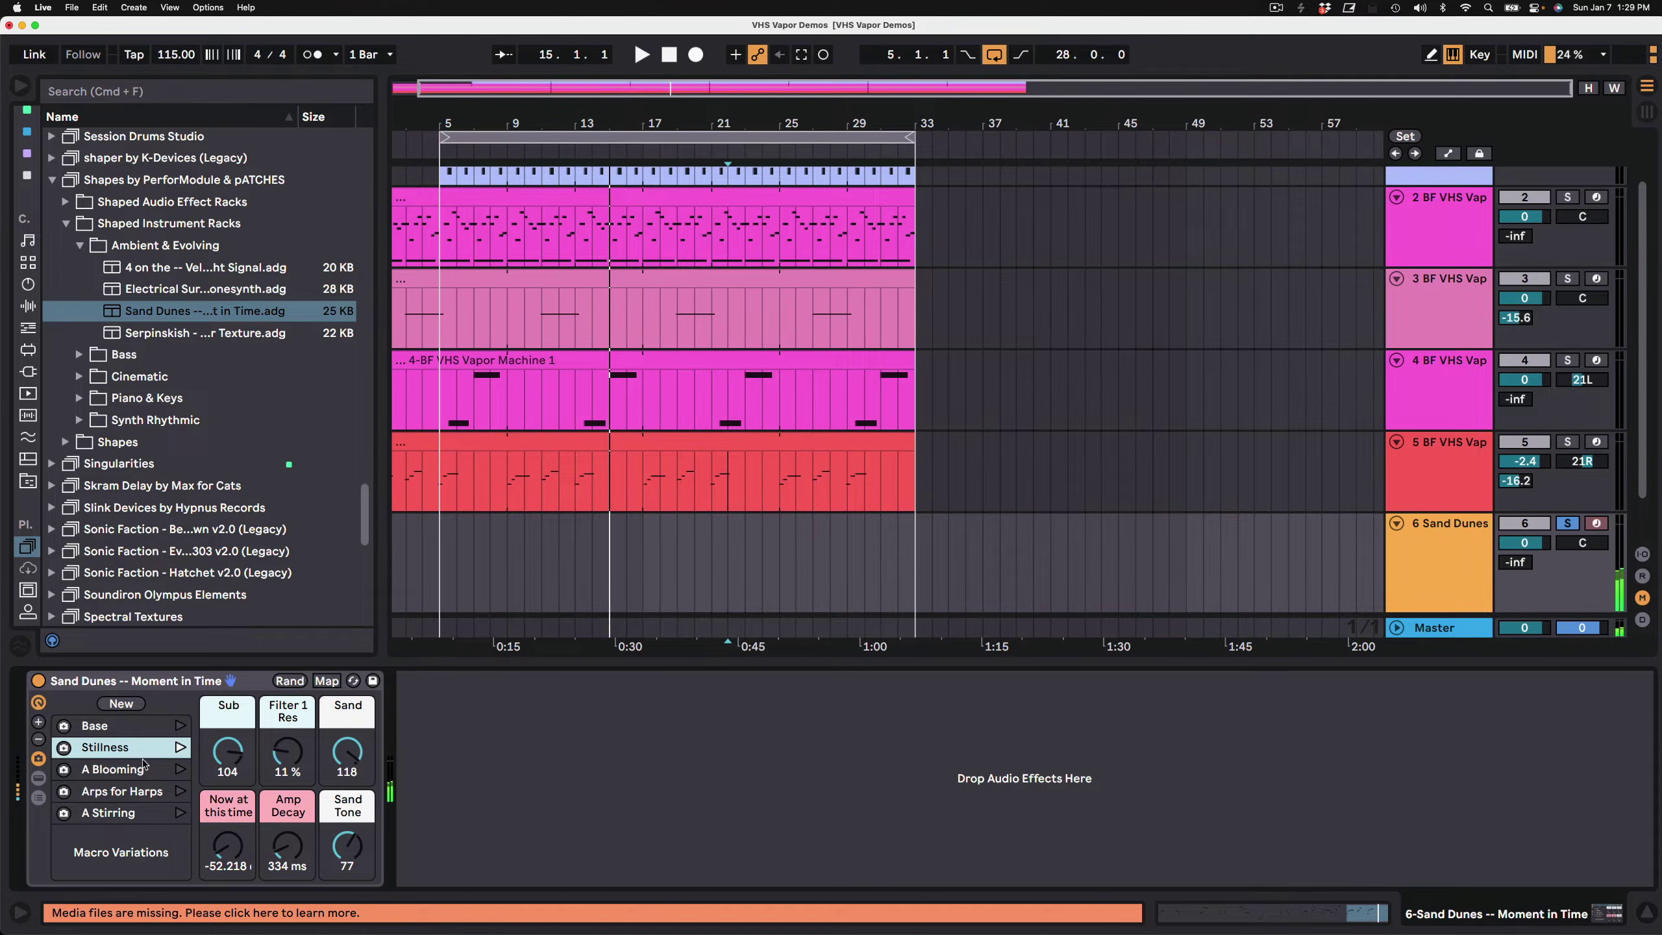
left_click(178, 771)
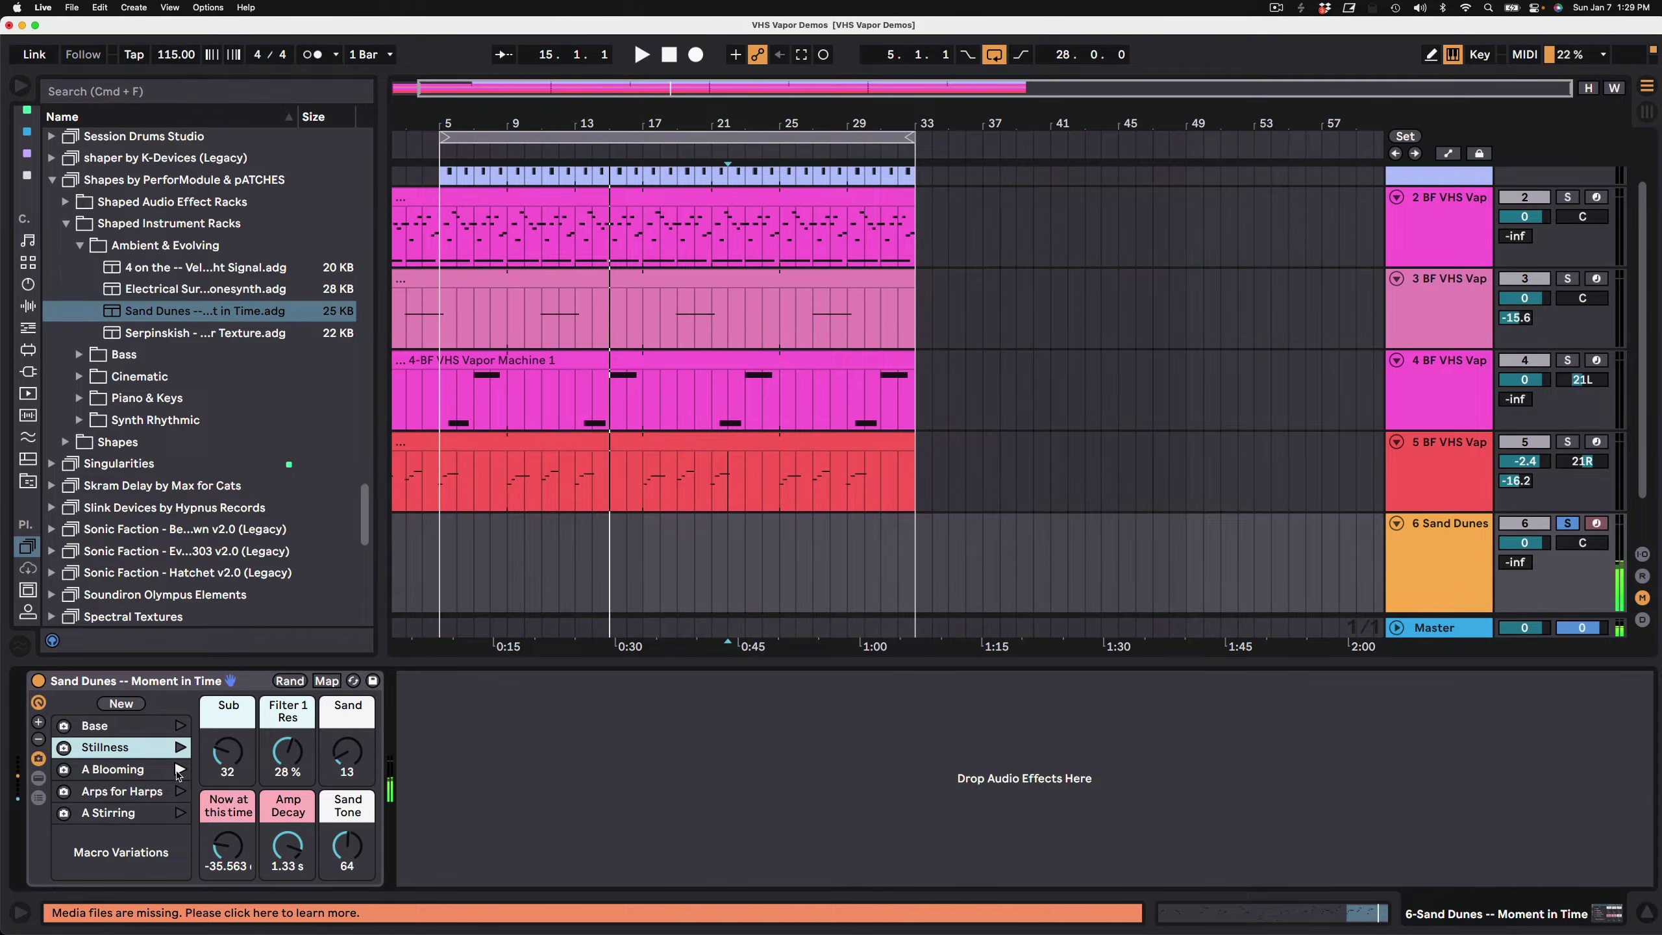
Show the Sand Dunes rack's devices and examine the Wavetable modulation matrix and the Shaper driving its LFO 1 Amount.
left_click(39, 779)
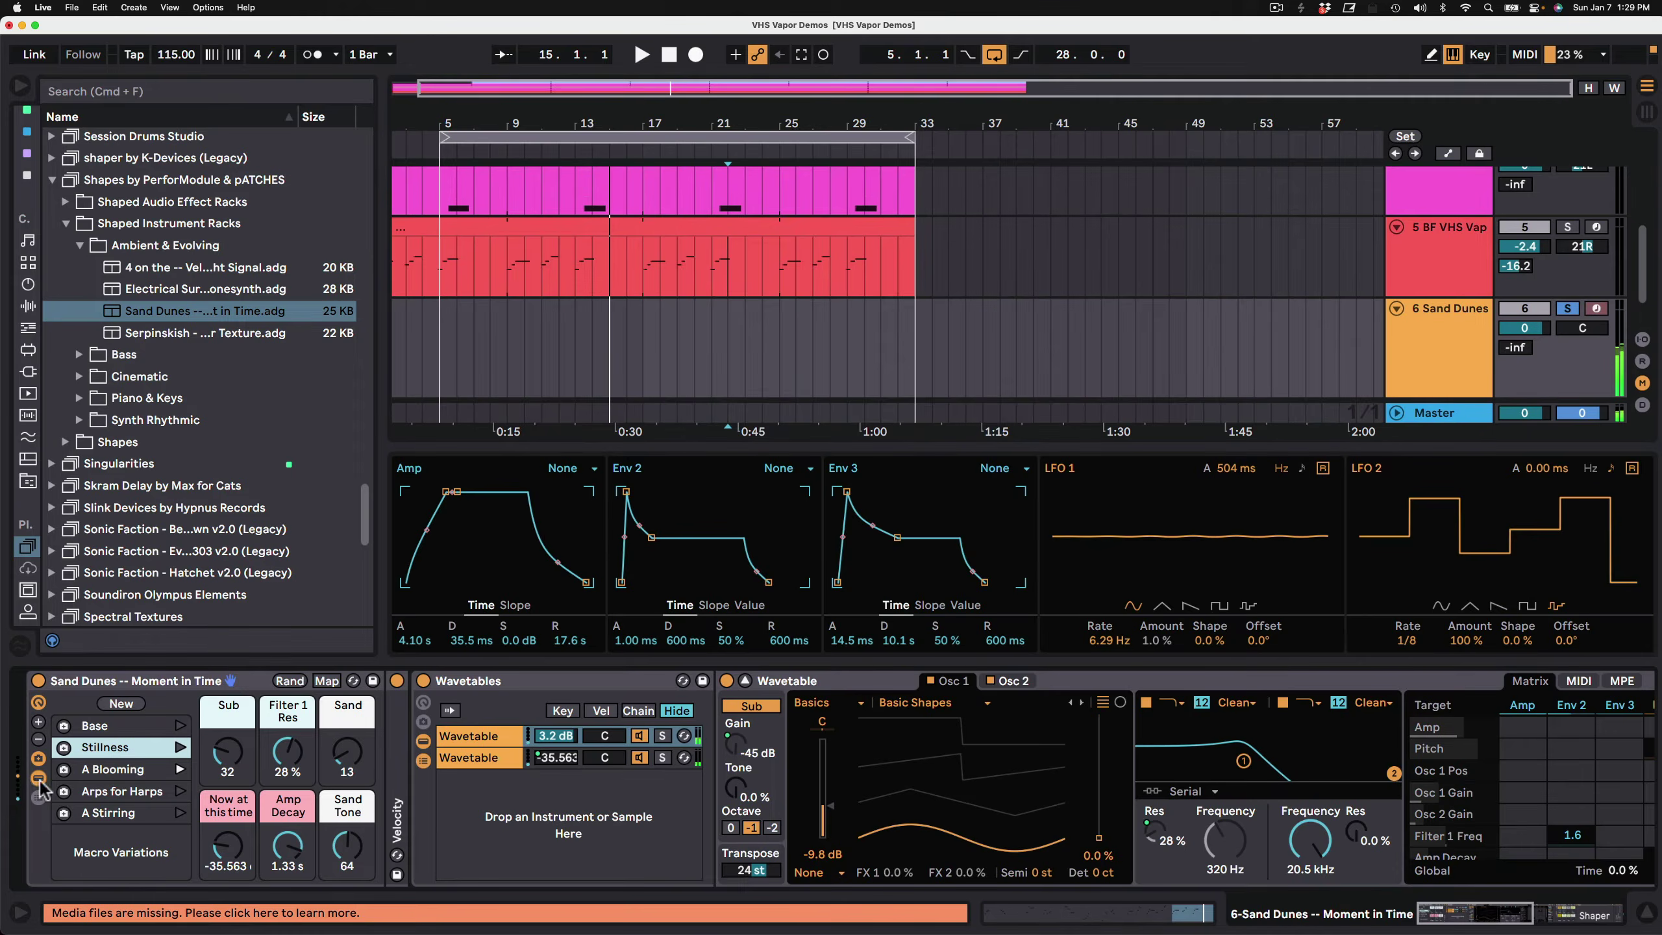
scroll(468, 733, "right", 3)
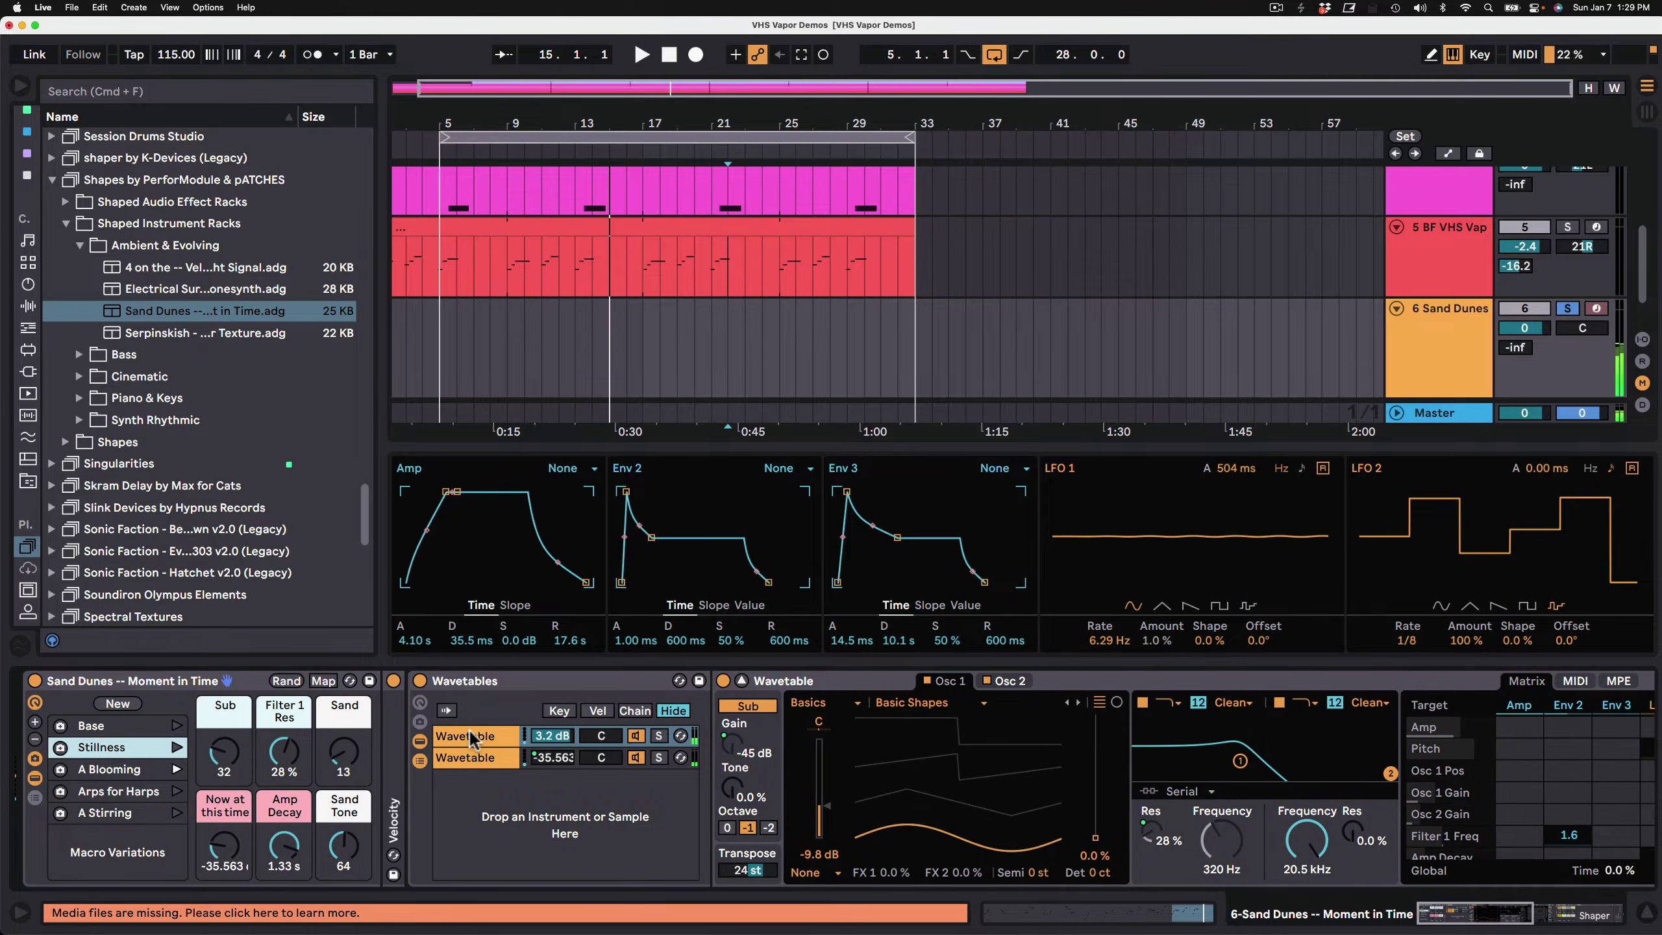
scroll(470, 735, "right", 20)
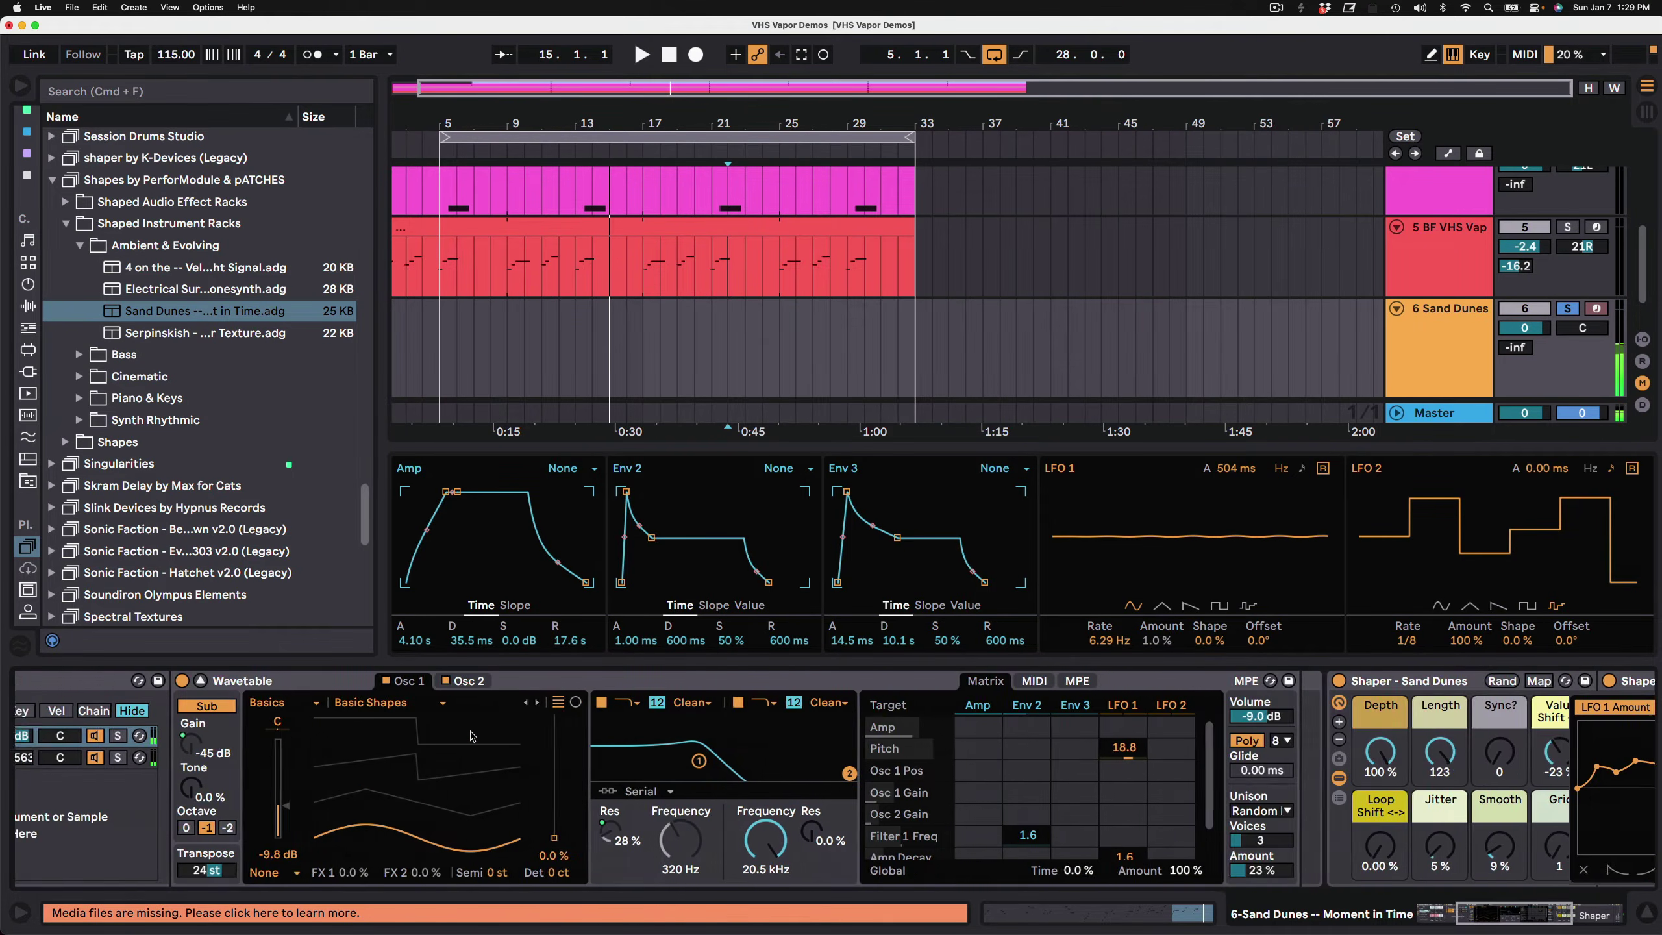
scroll(470, 734, "right", 15)
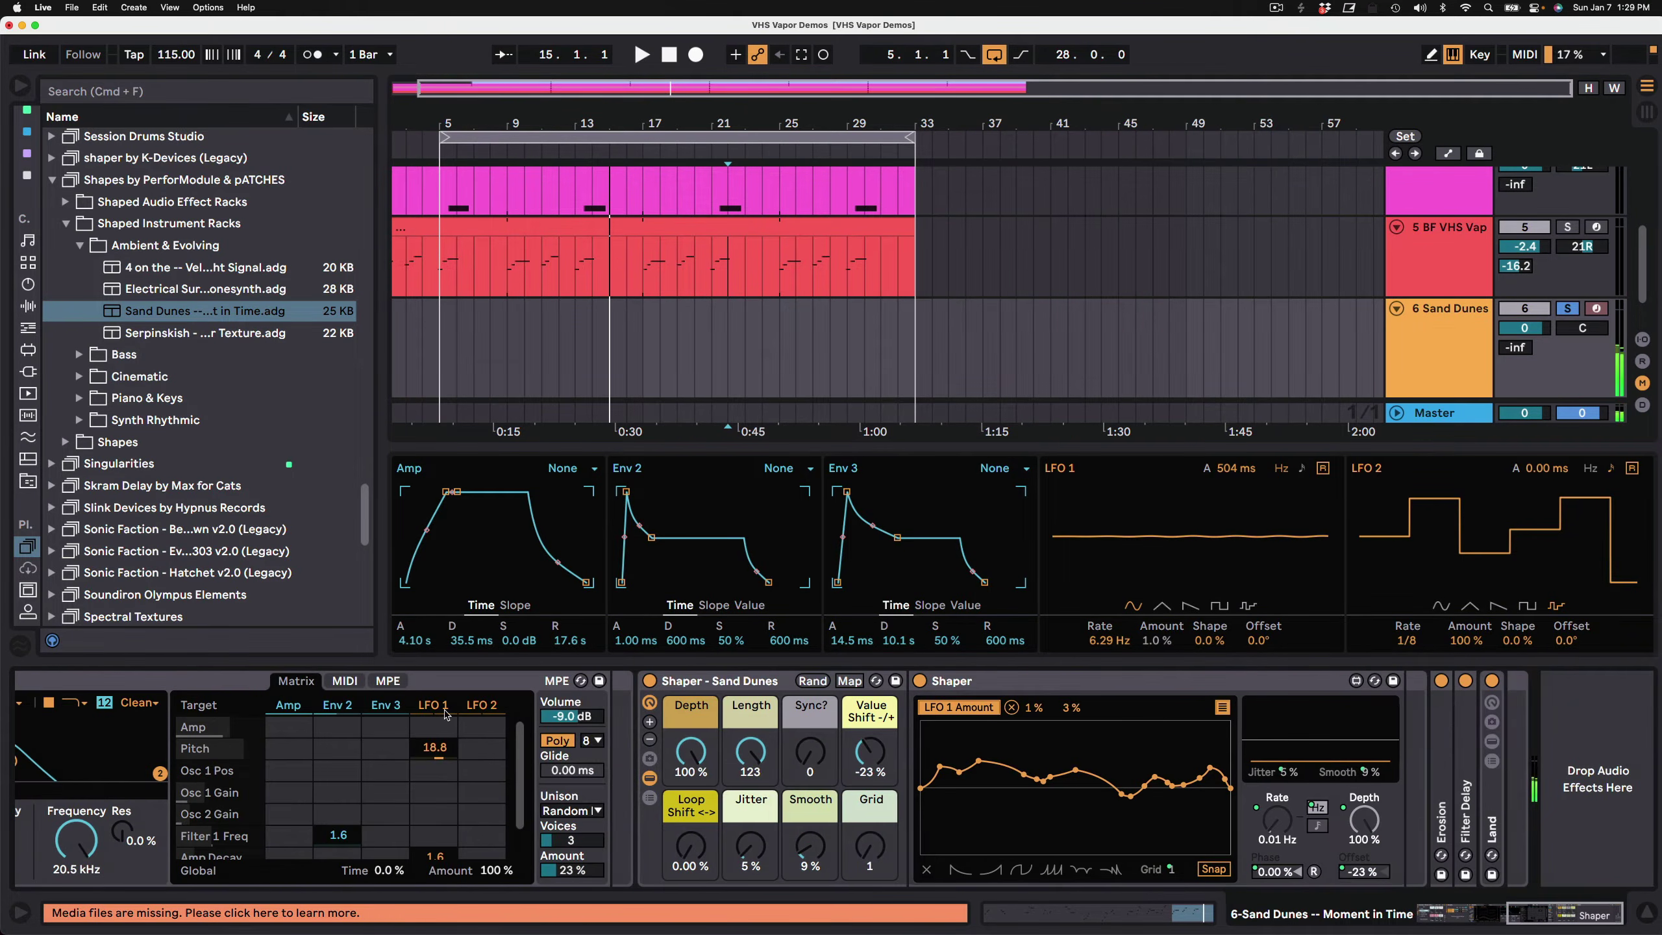
scroll(445, 714, "right", 3)
scroll(445, 713, "left", 20)
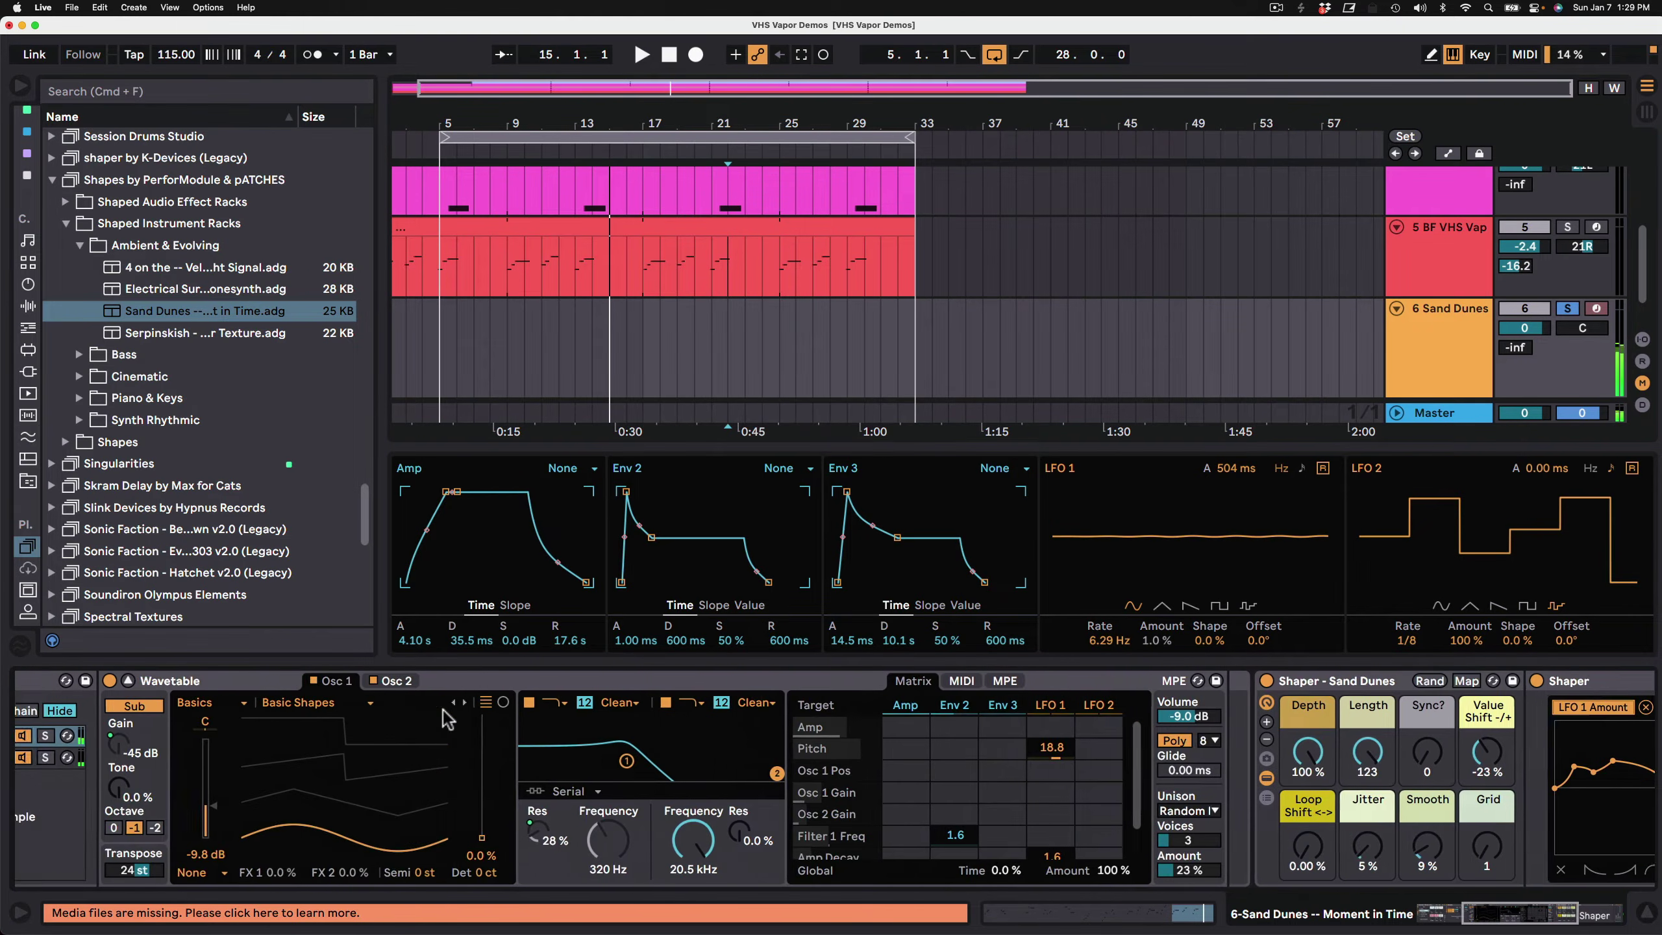
Show the second Wavetable chain's devices and raise the rack's Now at this time macro to -17.853 dB.
scroll(443, 709, "left", 20)
left_click(305, 757)
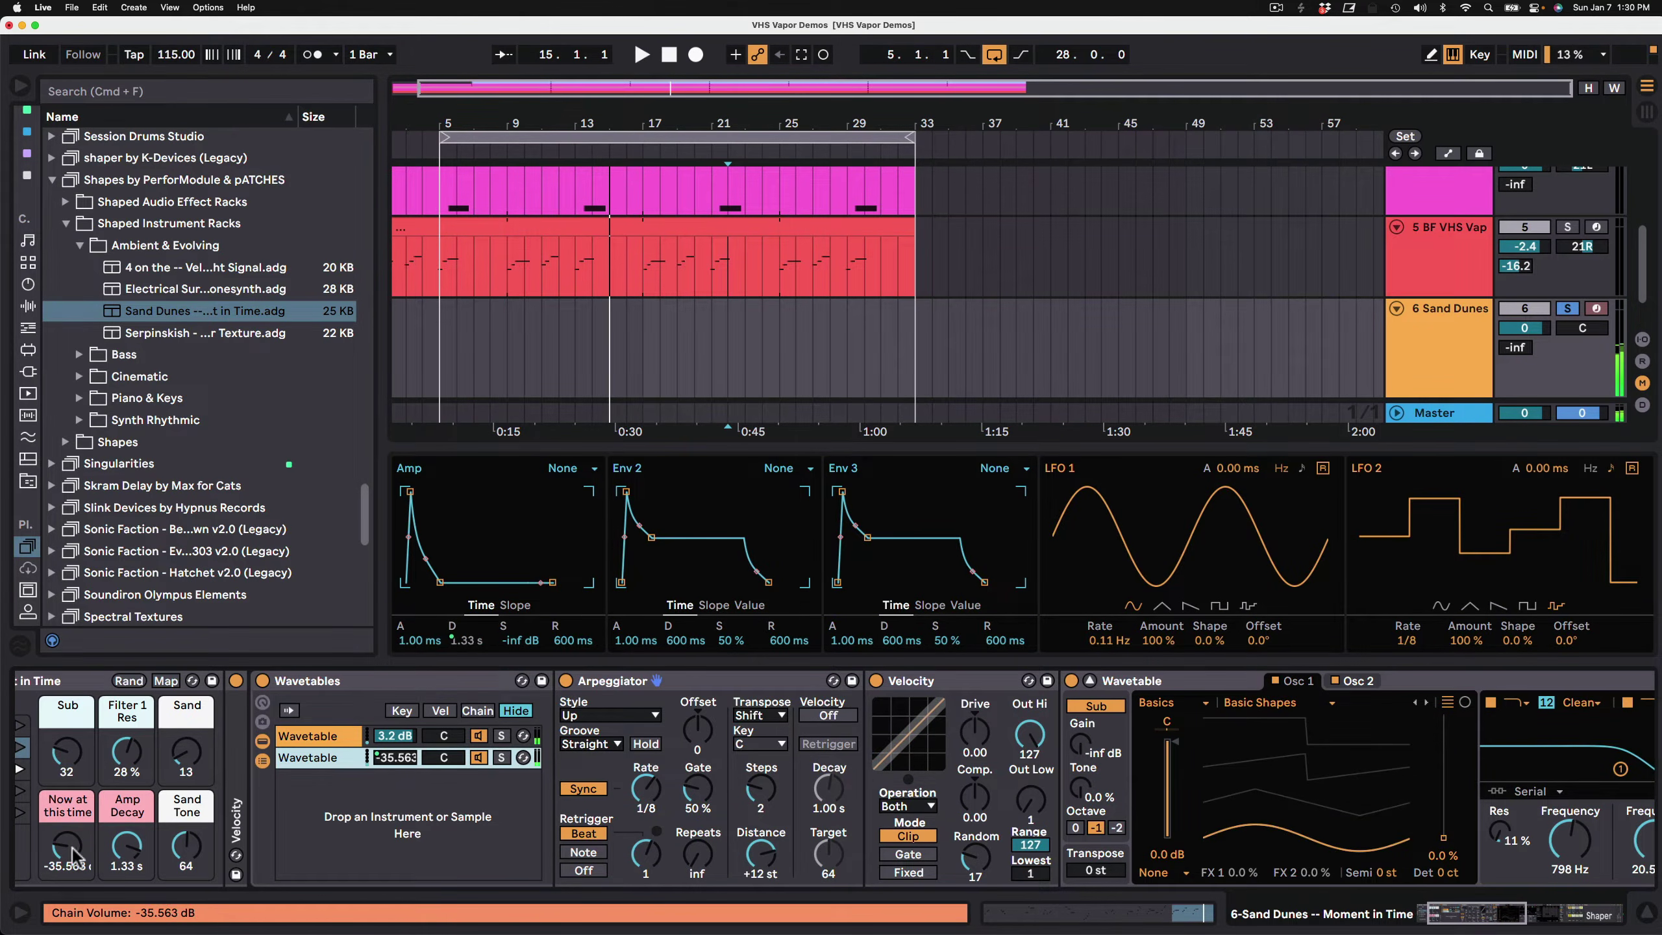
left_click_drag(74, 855, 74, 827)
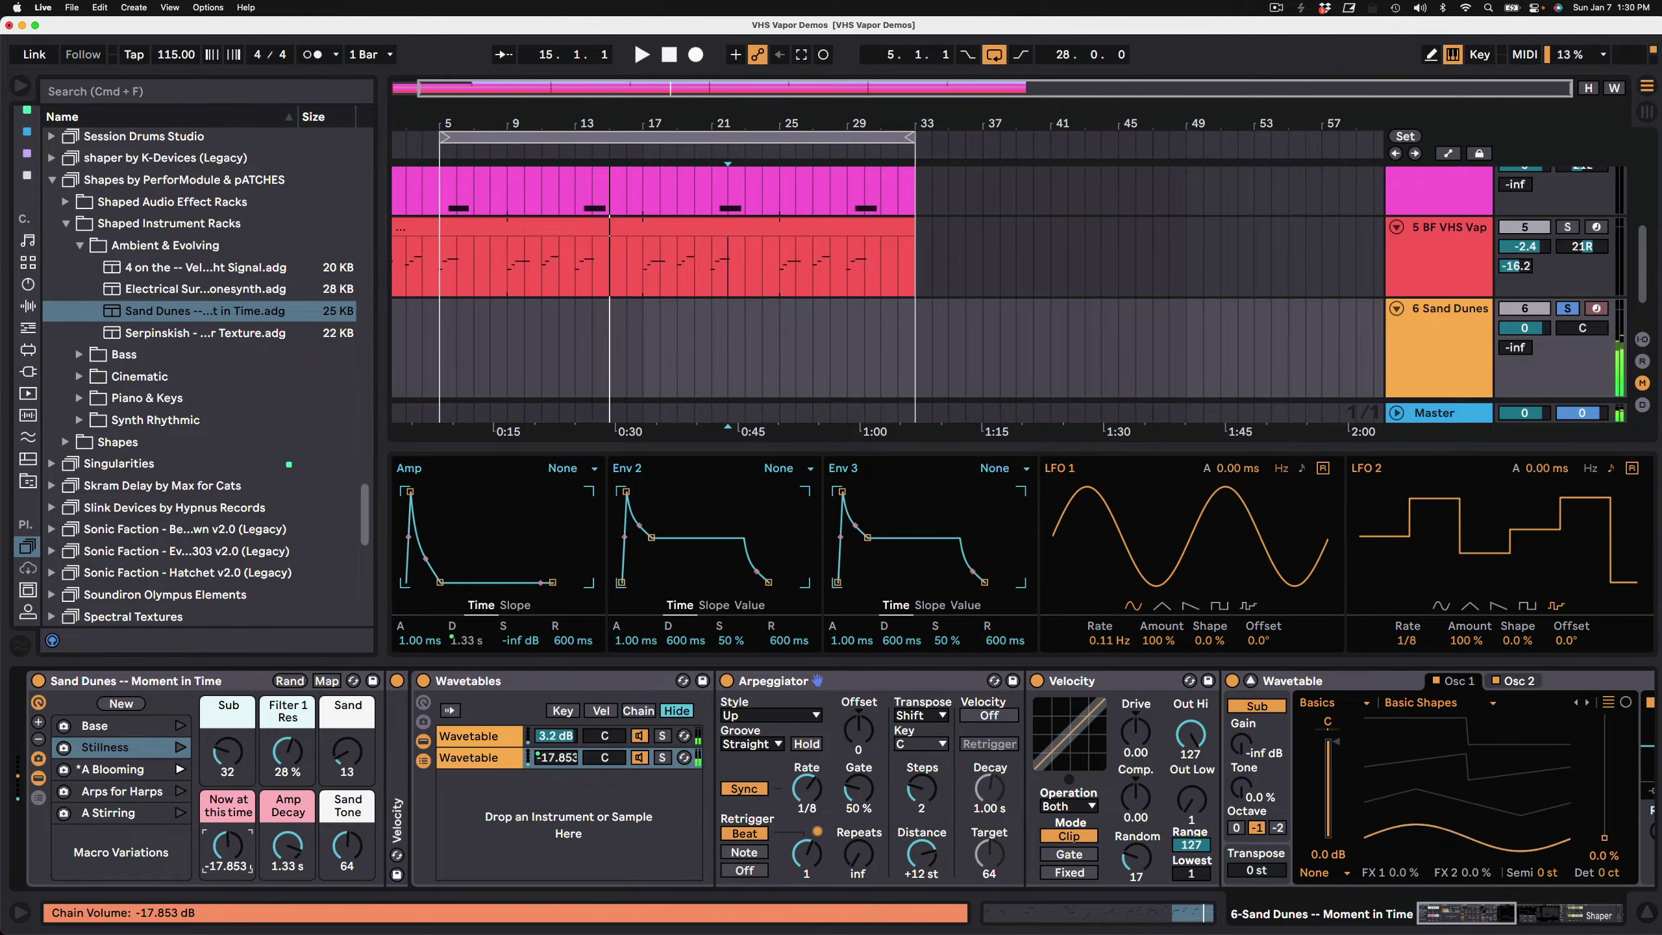
Set the Sand Dunes macros Now at this time to -18.413, Sand Tone to 87 and Sand to 120, and recall the Arps for Harps variation.
left_click_drag(234, 846, 233, 848)
mouse_move(340, 840)
left_mouse_down()
mouse_move(340, 801)
mouse_move(346, 833)
left_mouse_up()
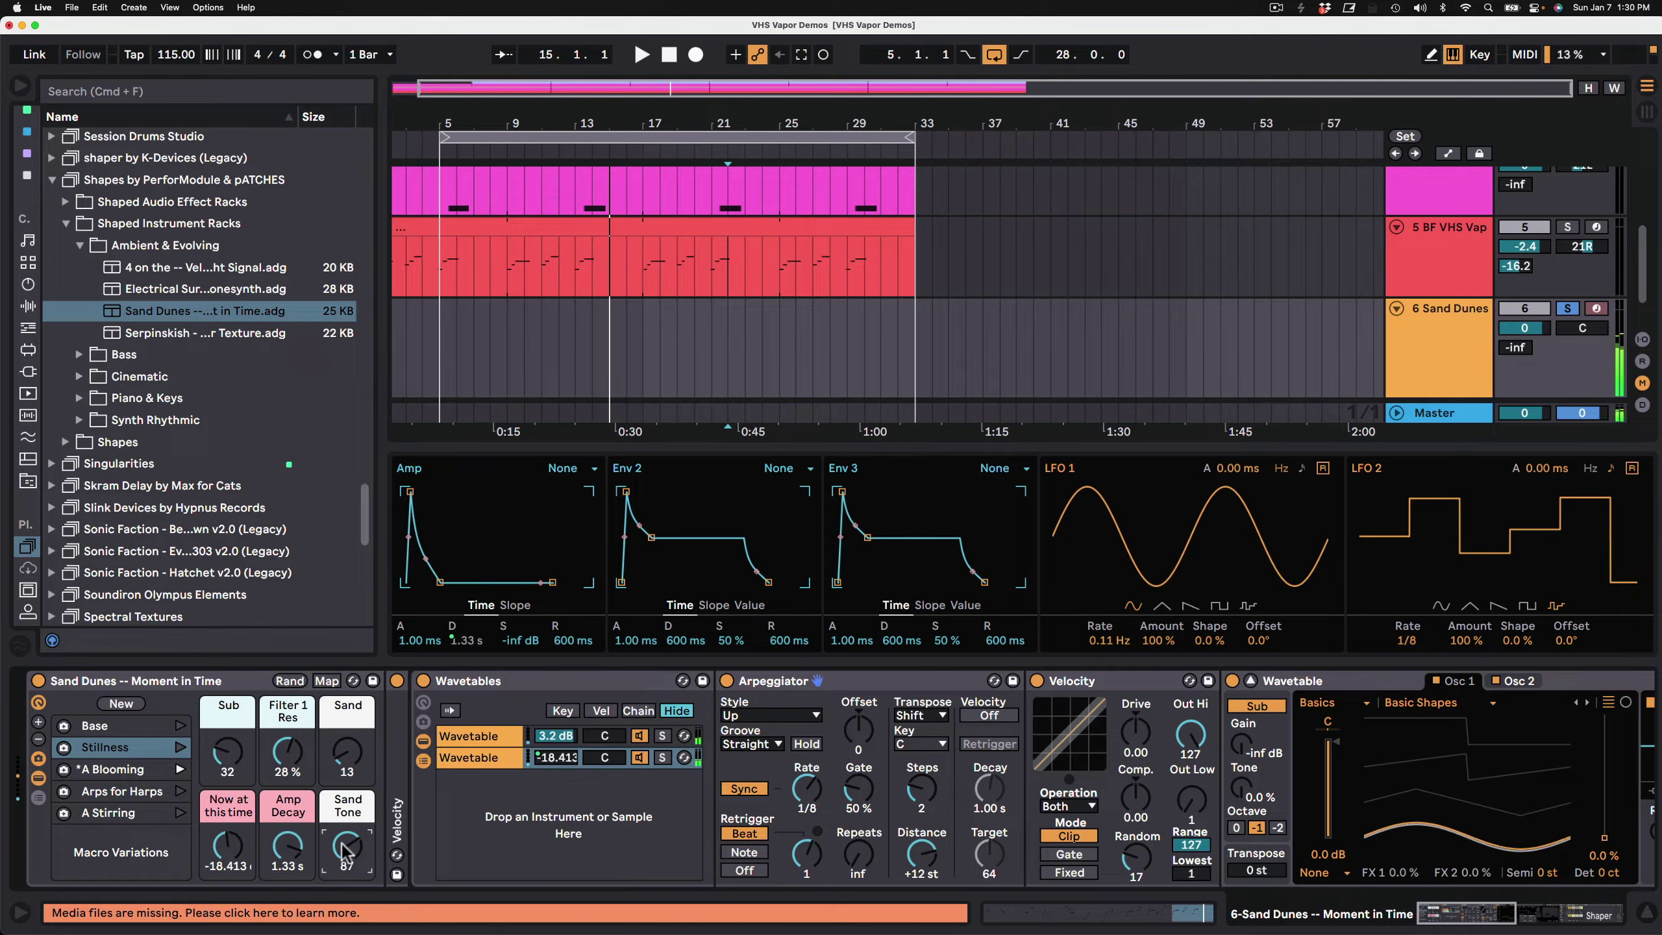
left_click_drag(347, 753, 346, 683)
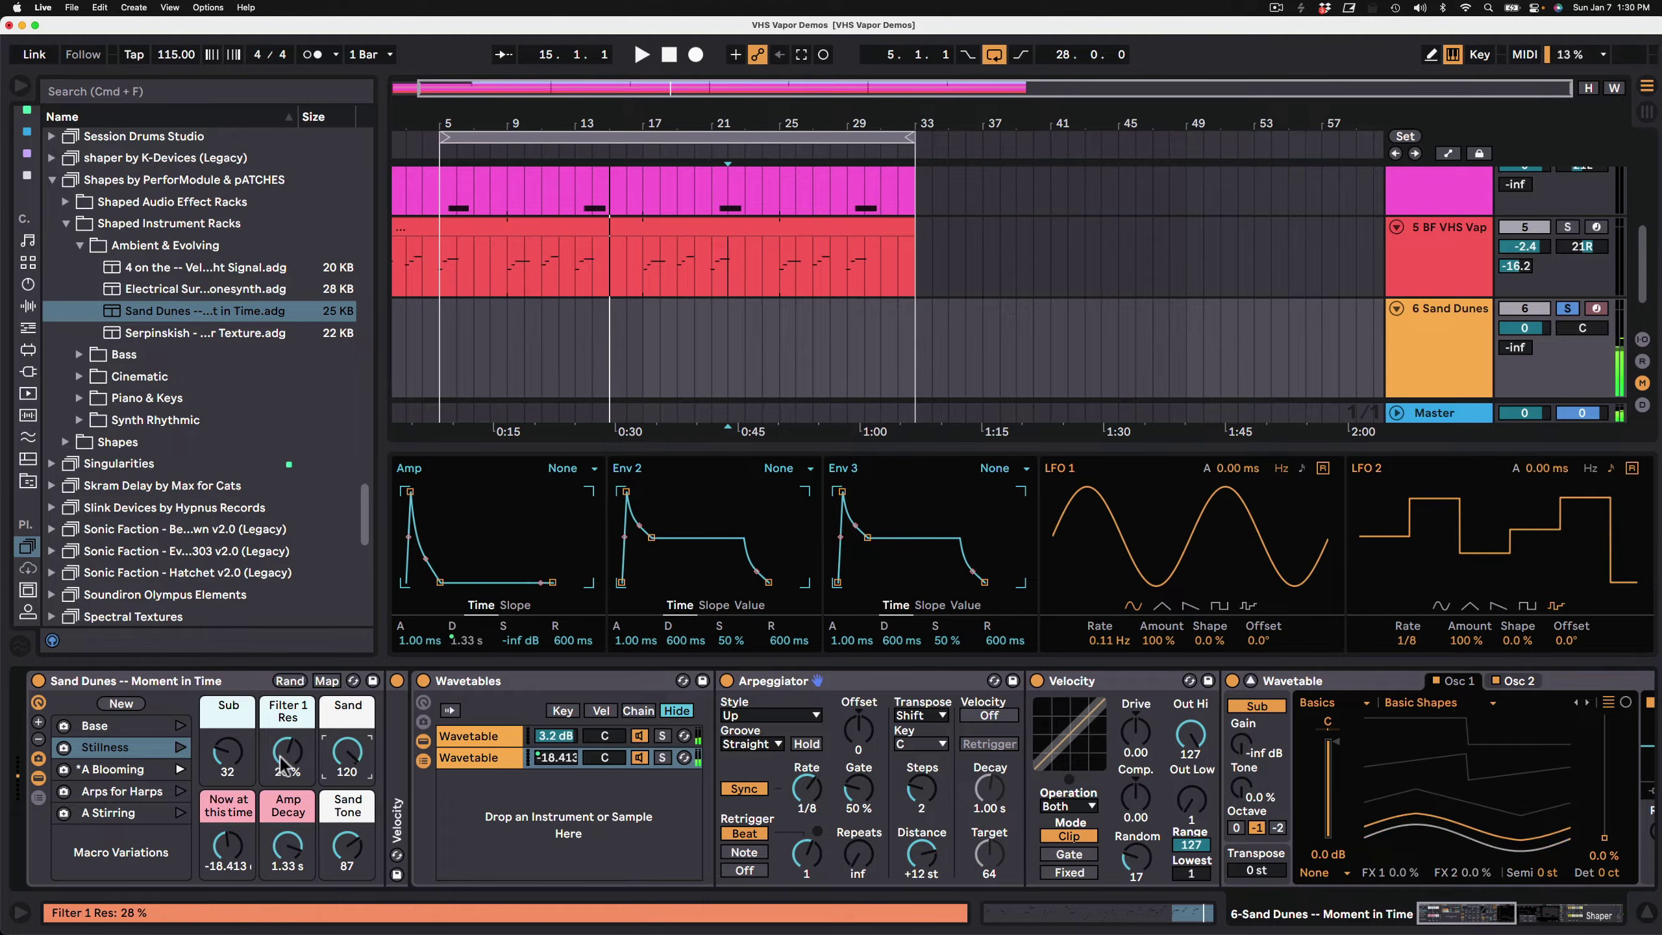
left_click(179, 792)
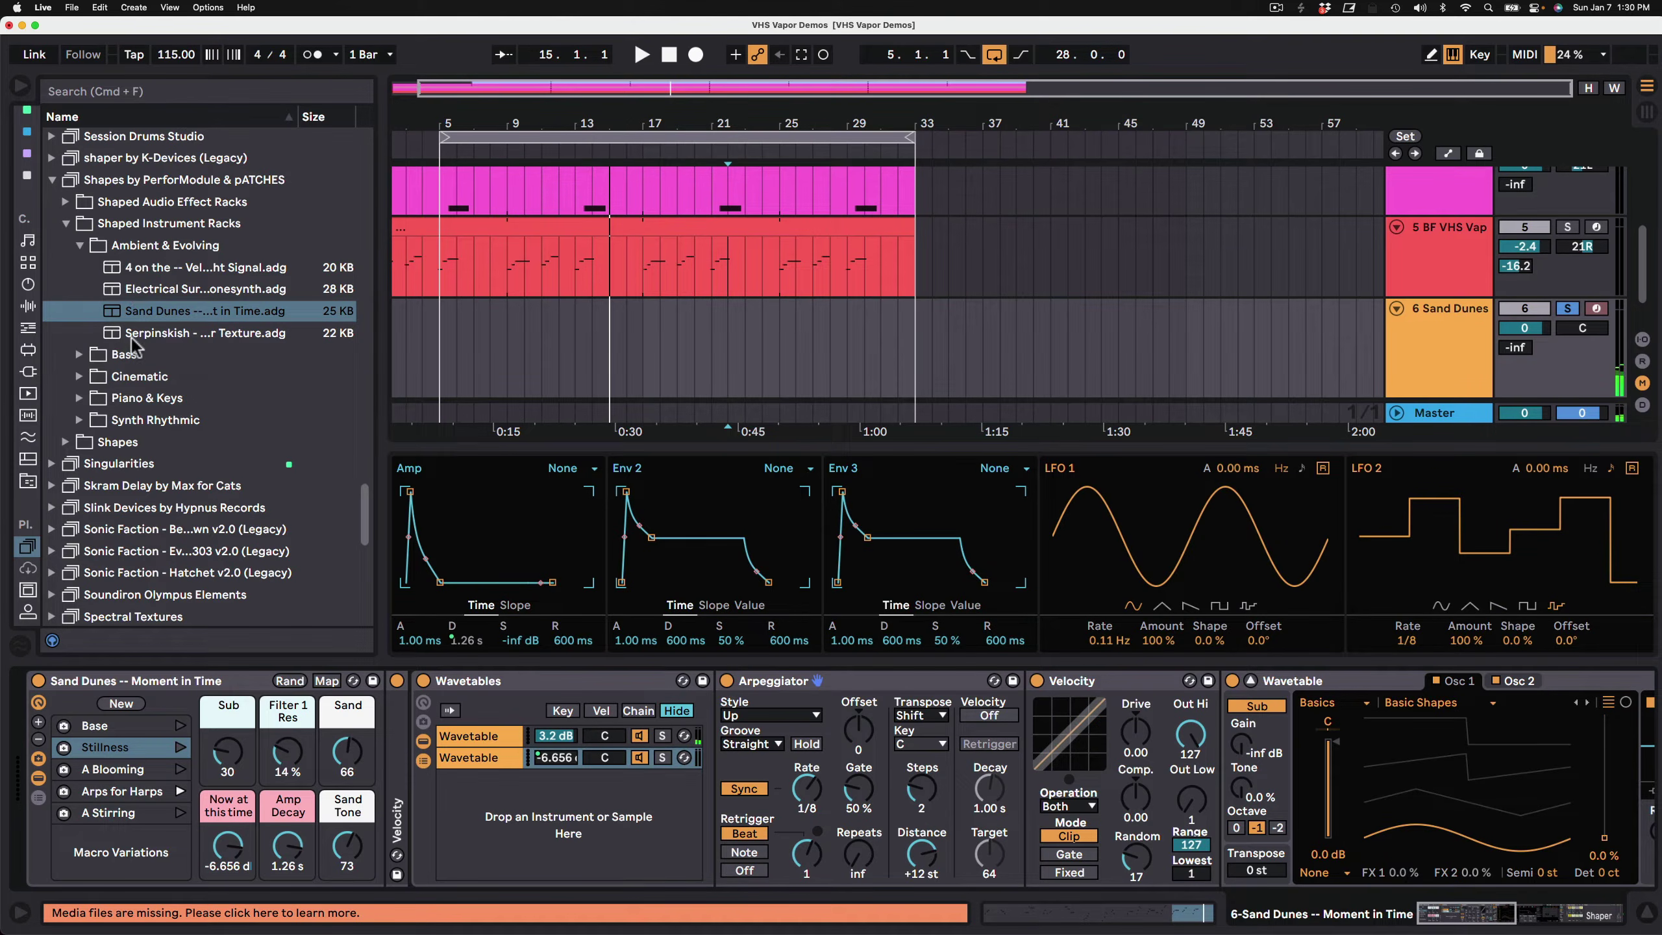
Replace the rack with Serpinskish - Blade Runner Texture and audition its Swurls and DangerMouth variations.
left_click_drag(165, 334, 182, 680)
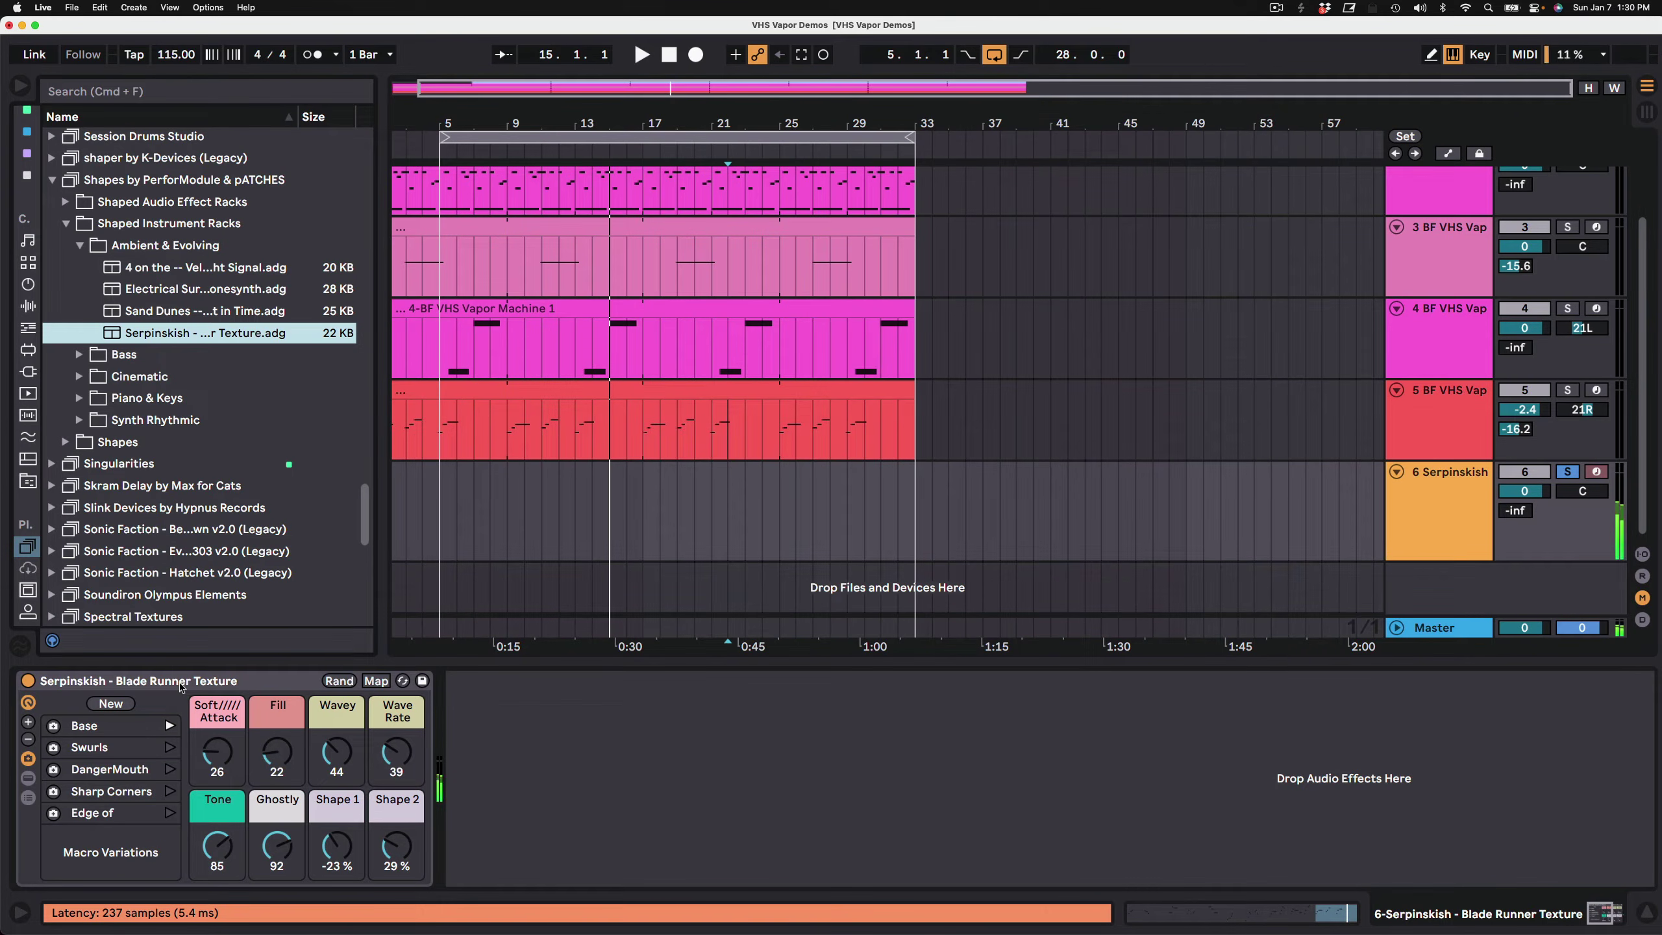
left_click(169, 749)
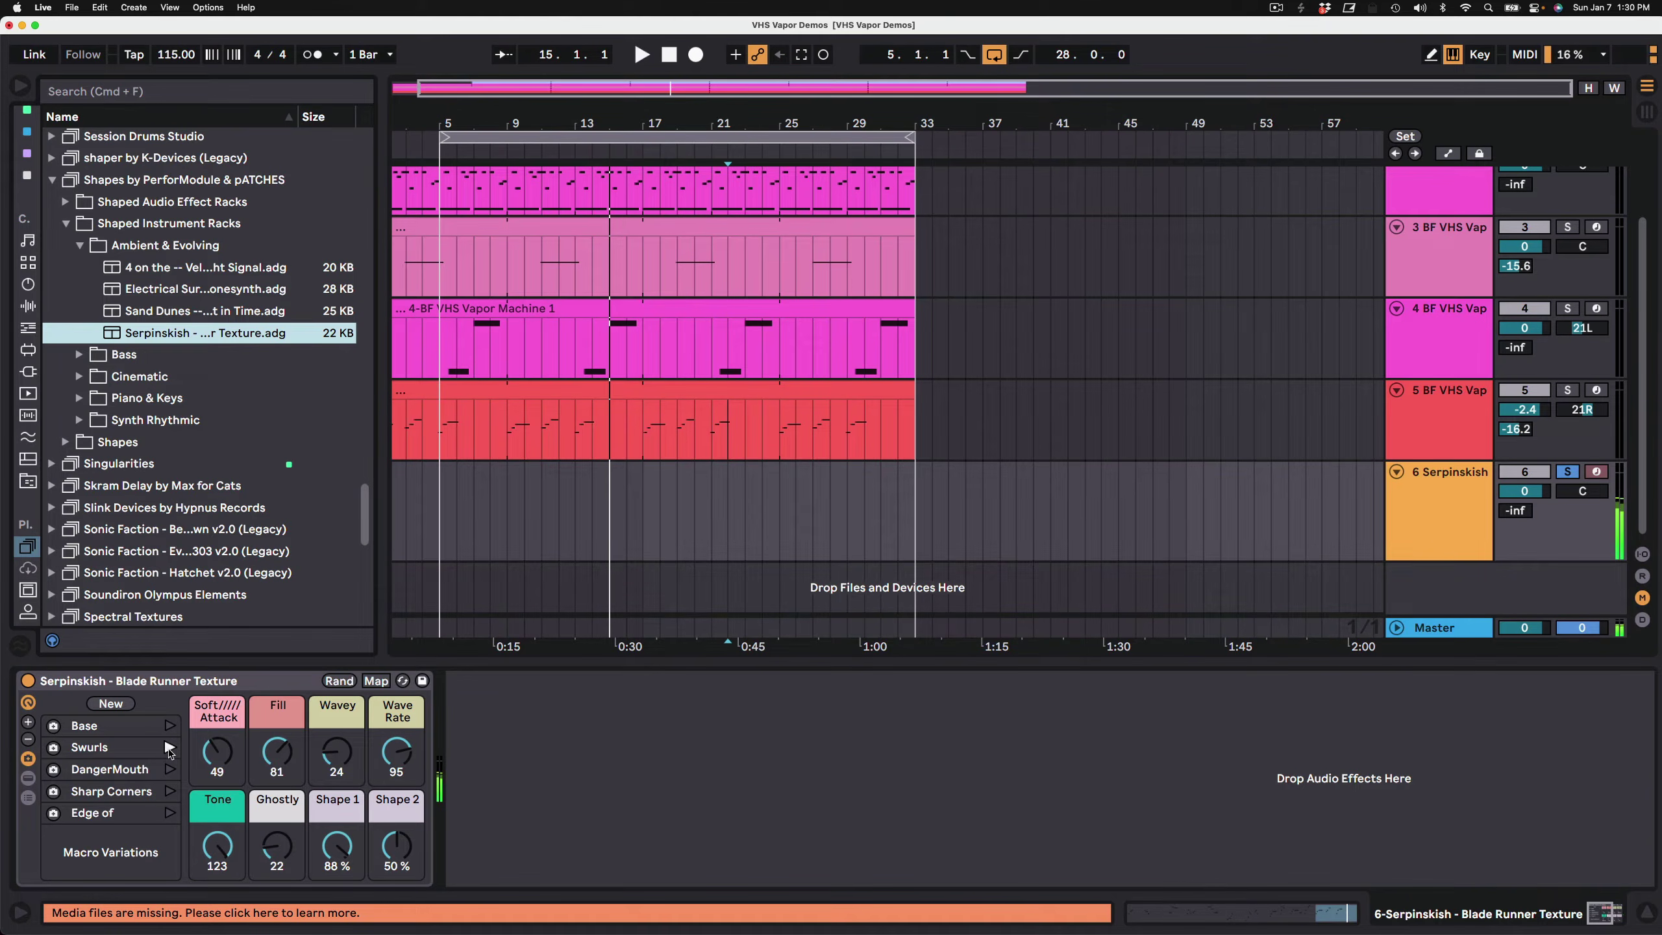
left_click(169, 770)
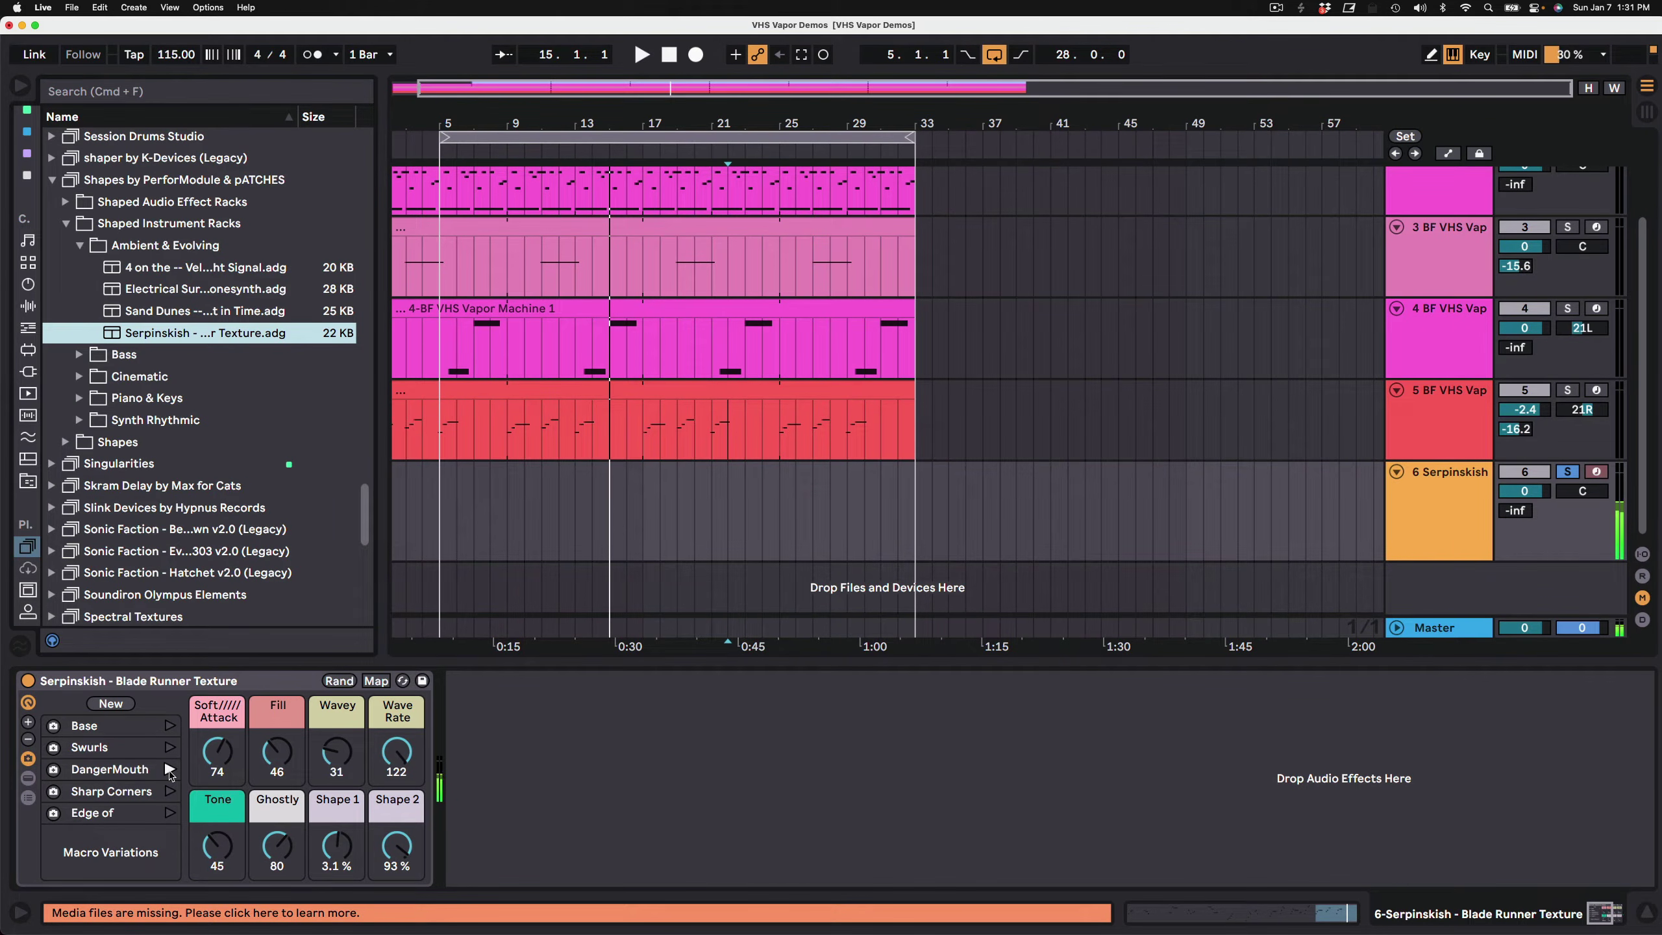
Lower the Serpinskish rack's Soft/Attack macro to 18, adjust Fill and Ghostly, and randomize the rack's macros.
left_click_drag(223, 758, 223, 791)
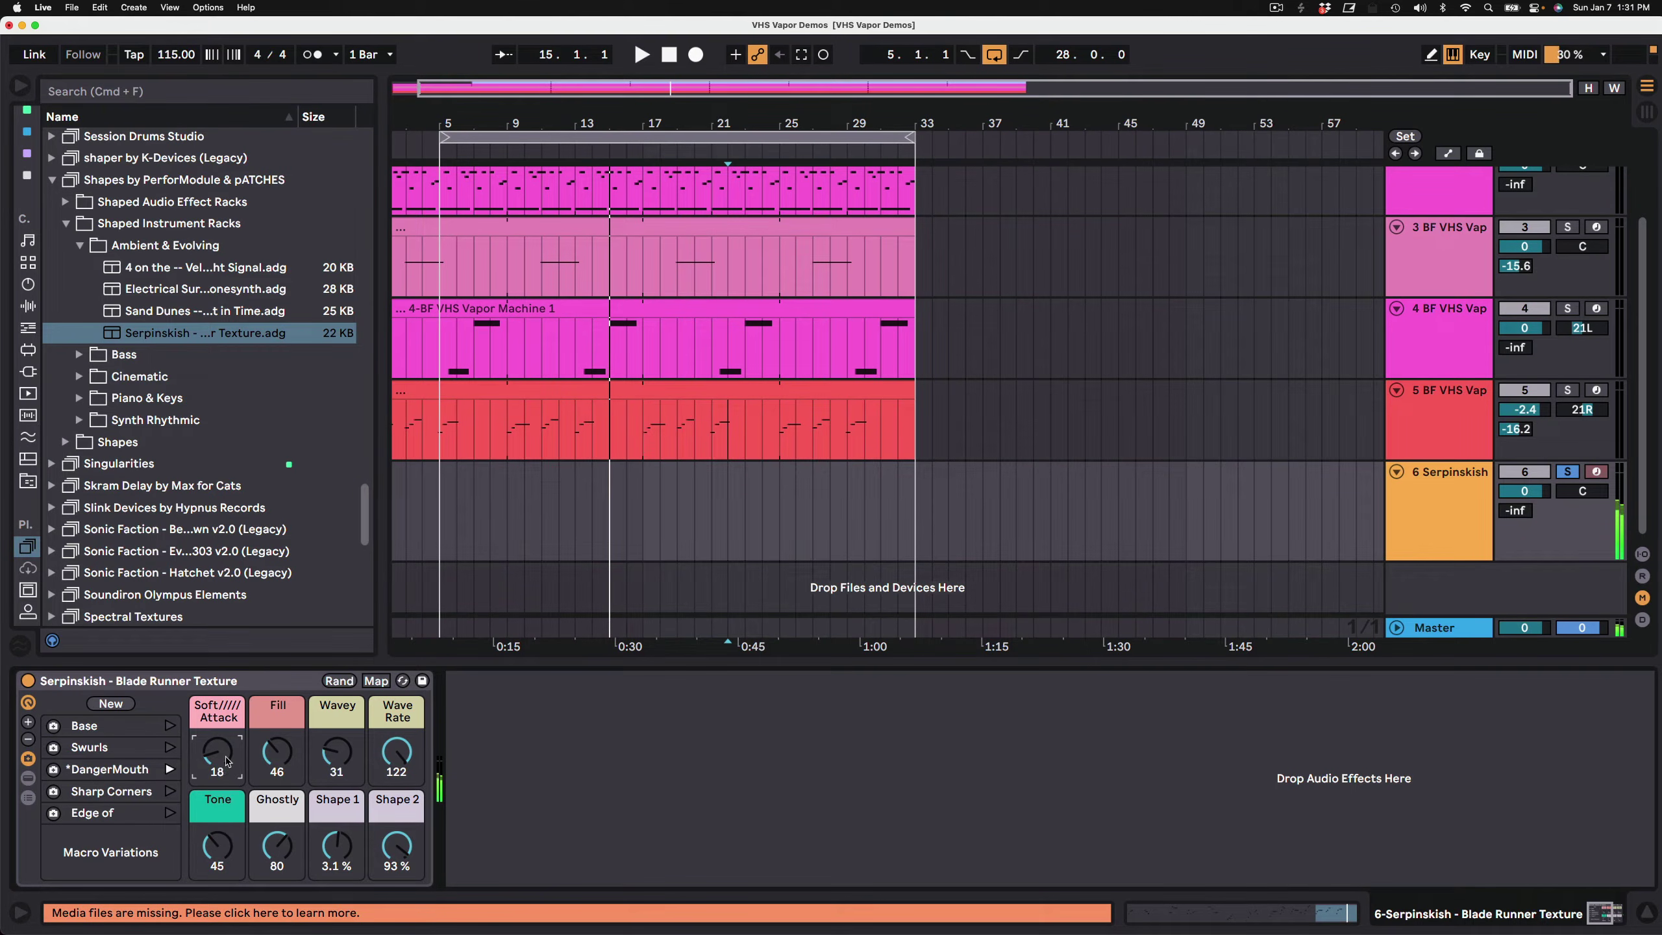
left_click(268, 767)
left_click_drag(274, 758, 328, 720)
left_click_drag(277, 845, 276, 873)
left_click(340, 680)
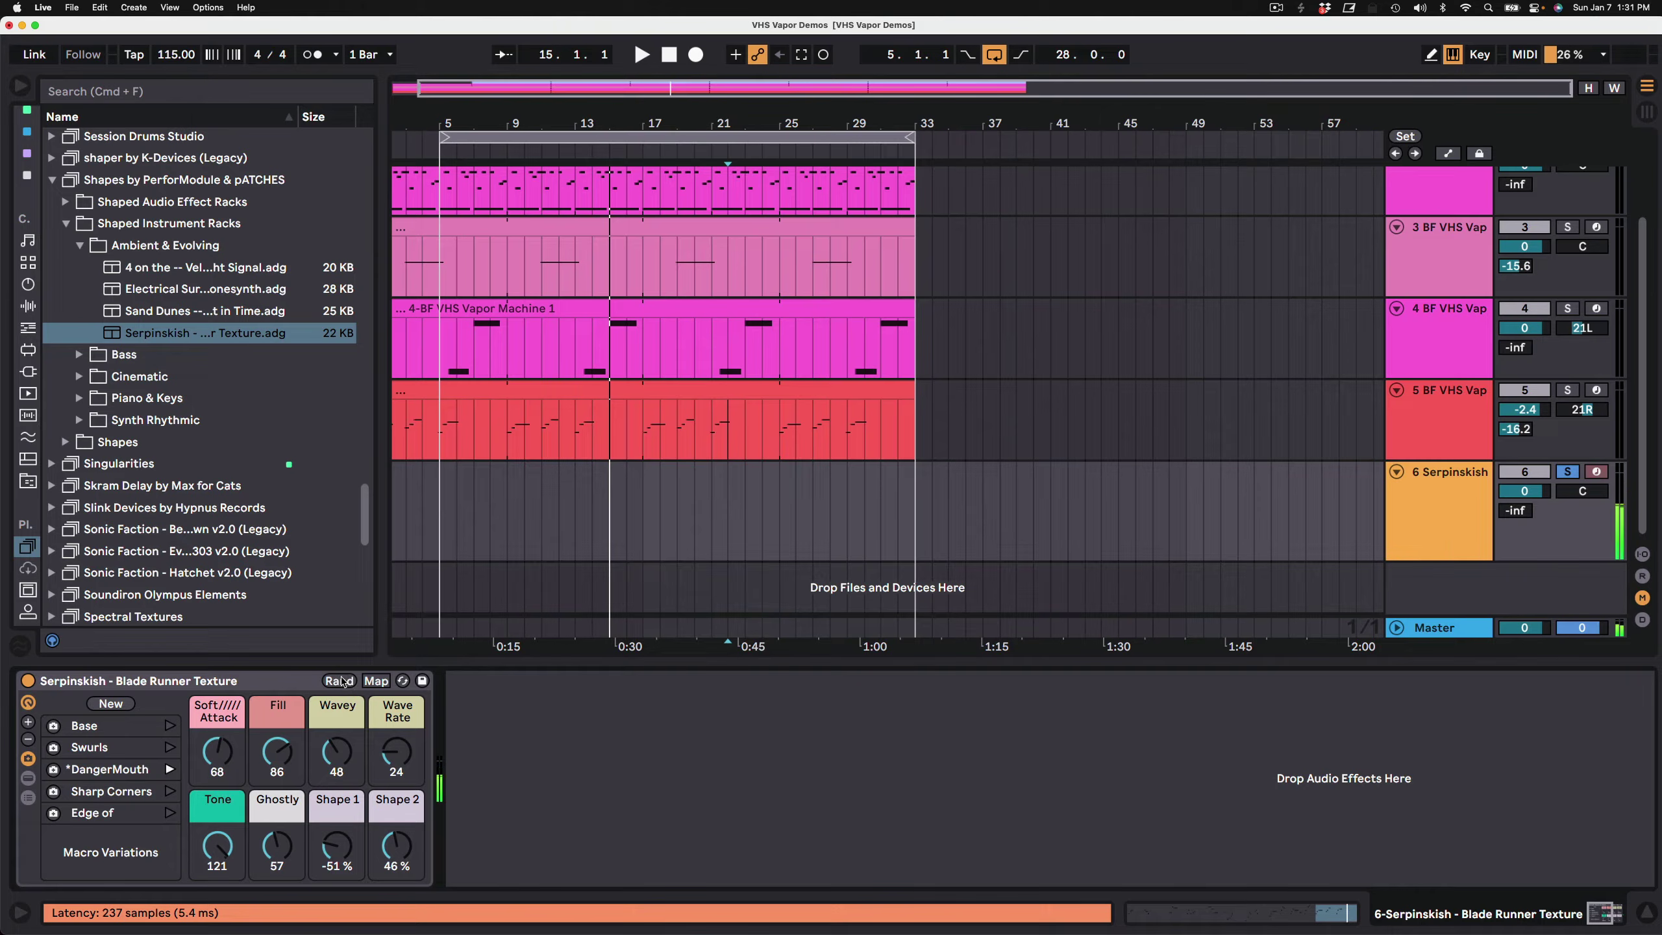
Load the Climbing -- Alien Engine Rev rack from the Bass folder and audition its Base and Buzzz variations.
left_click(78, 355)
left_click(191, 291)
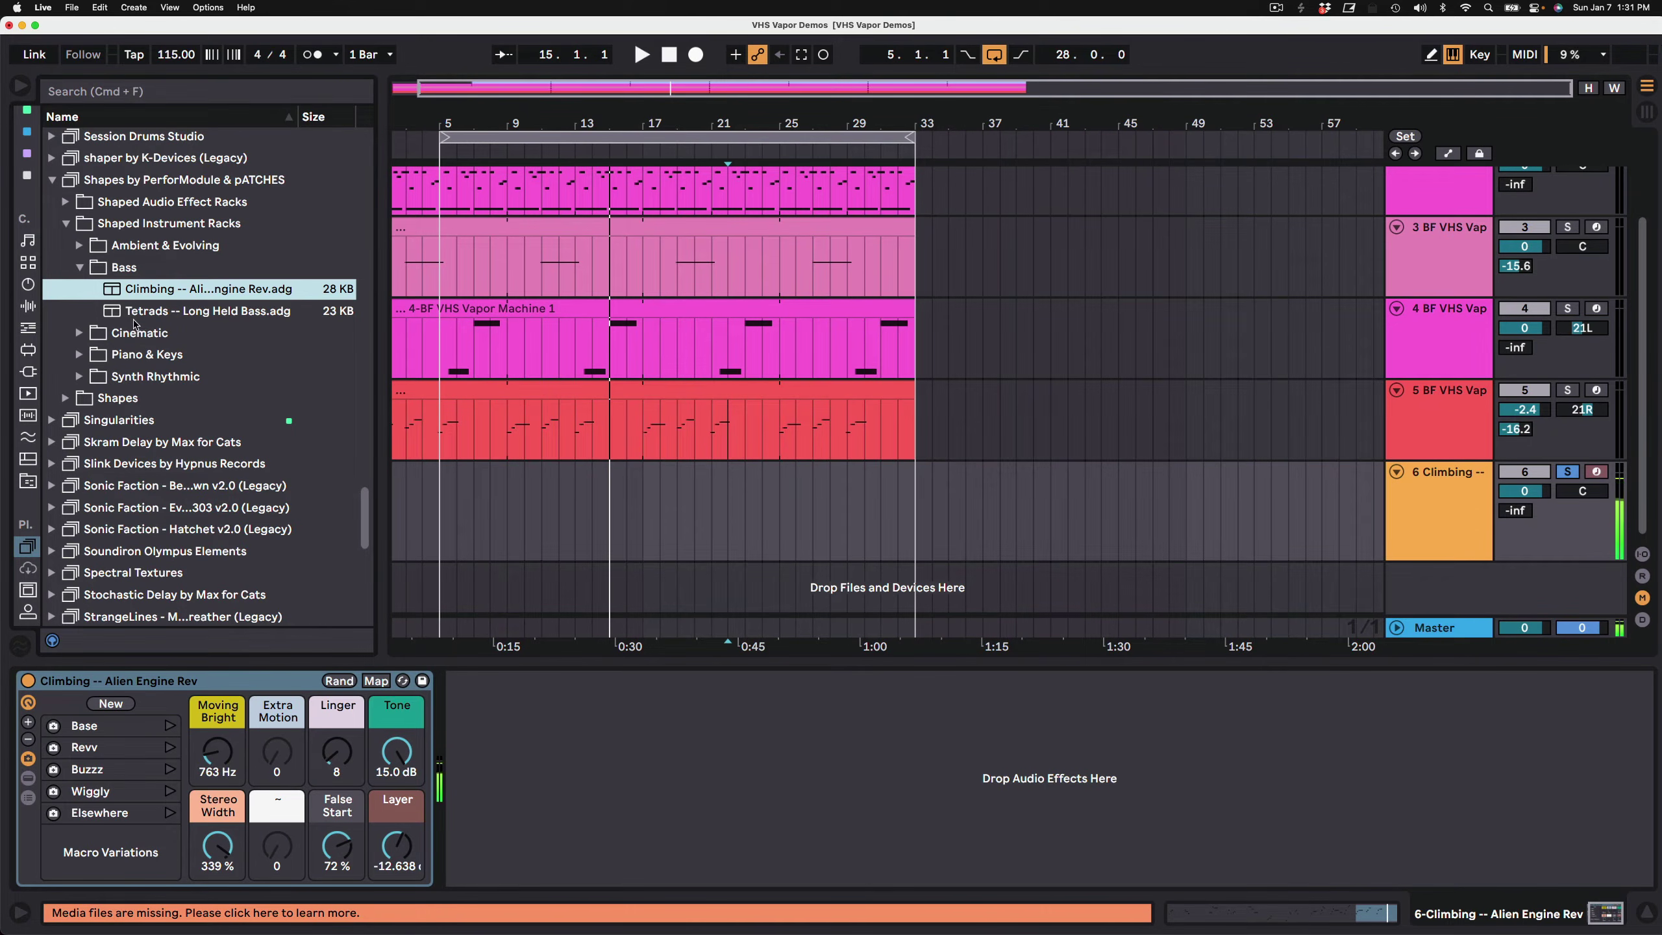
left_click(171, 725)
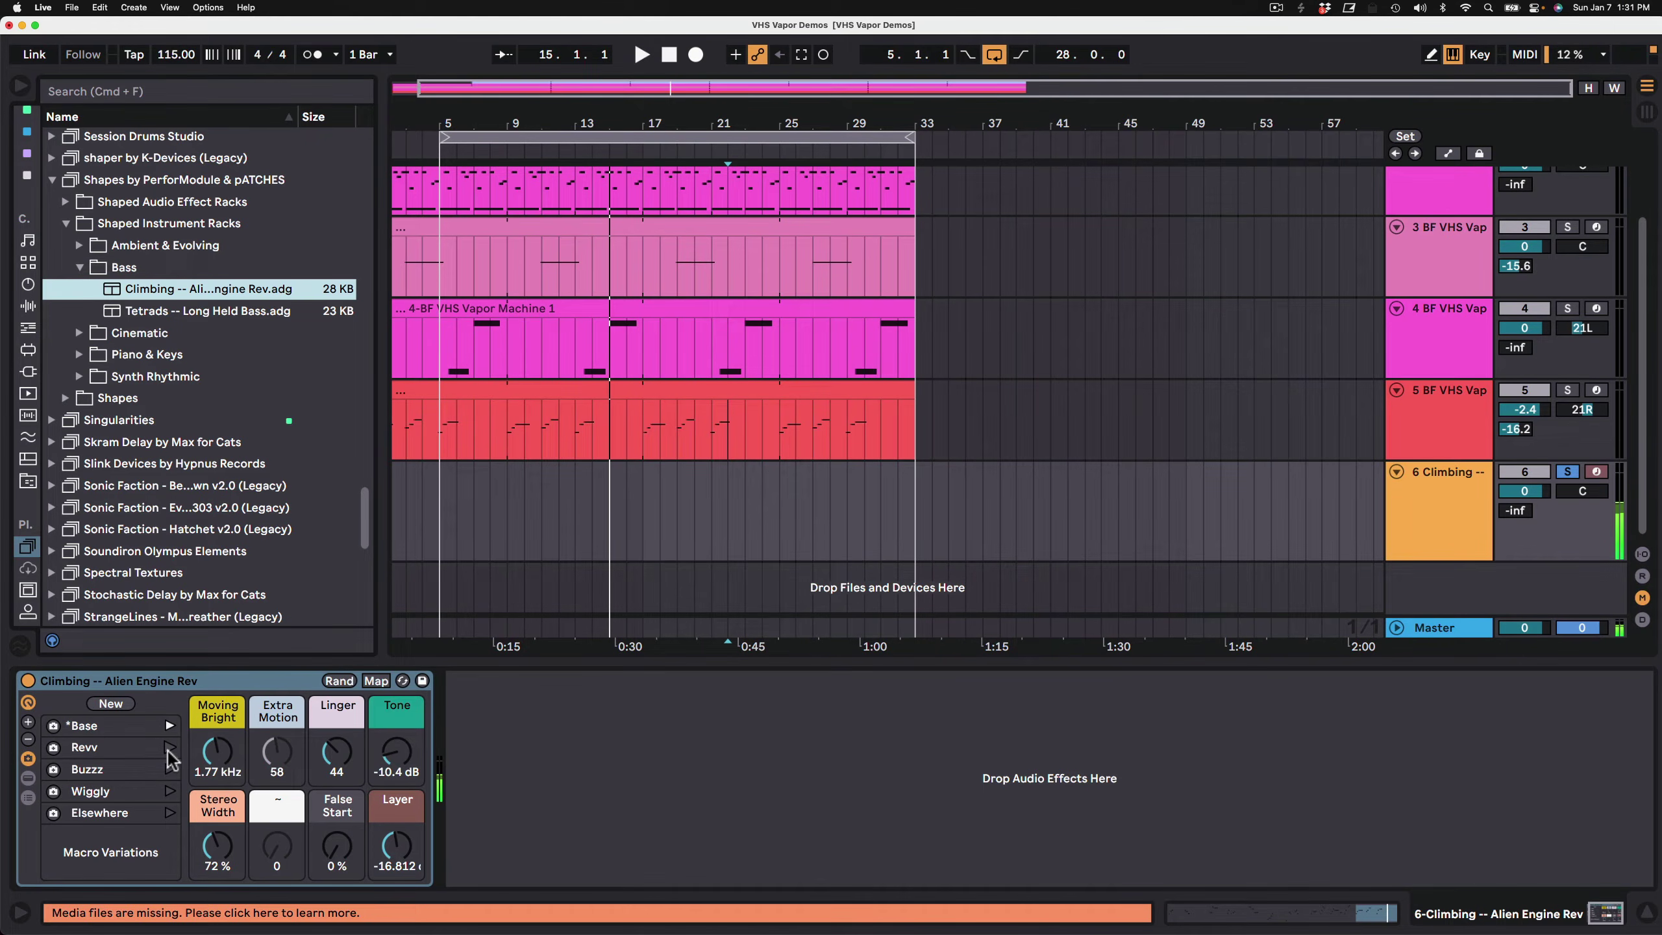
left_click(169, 768)
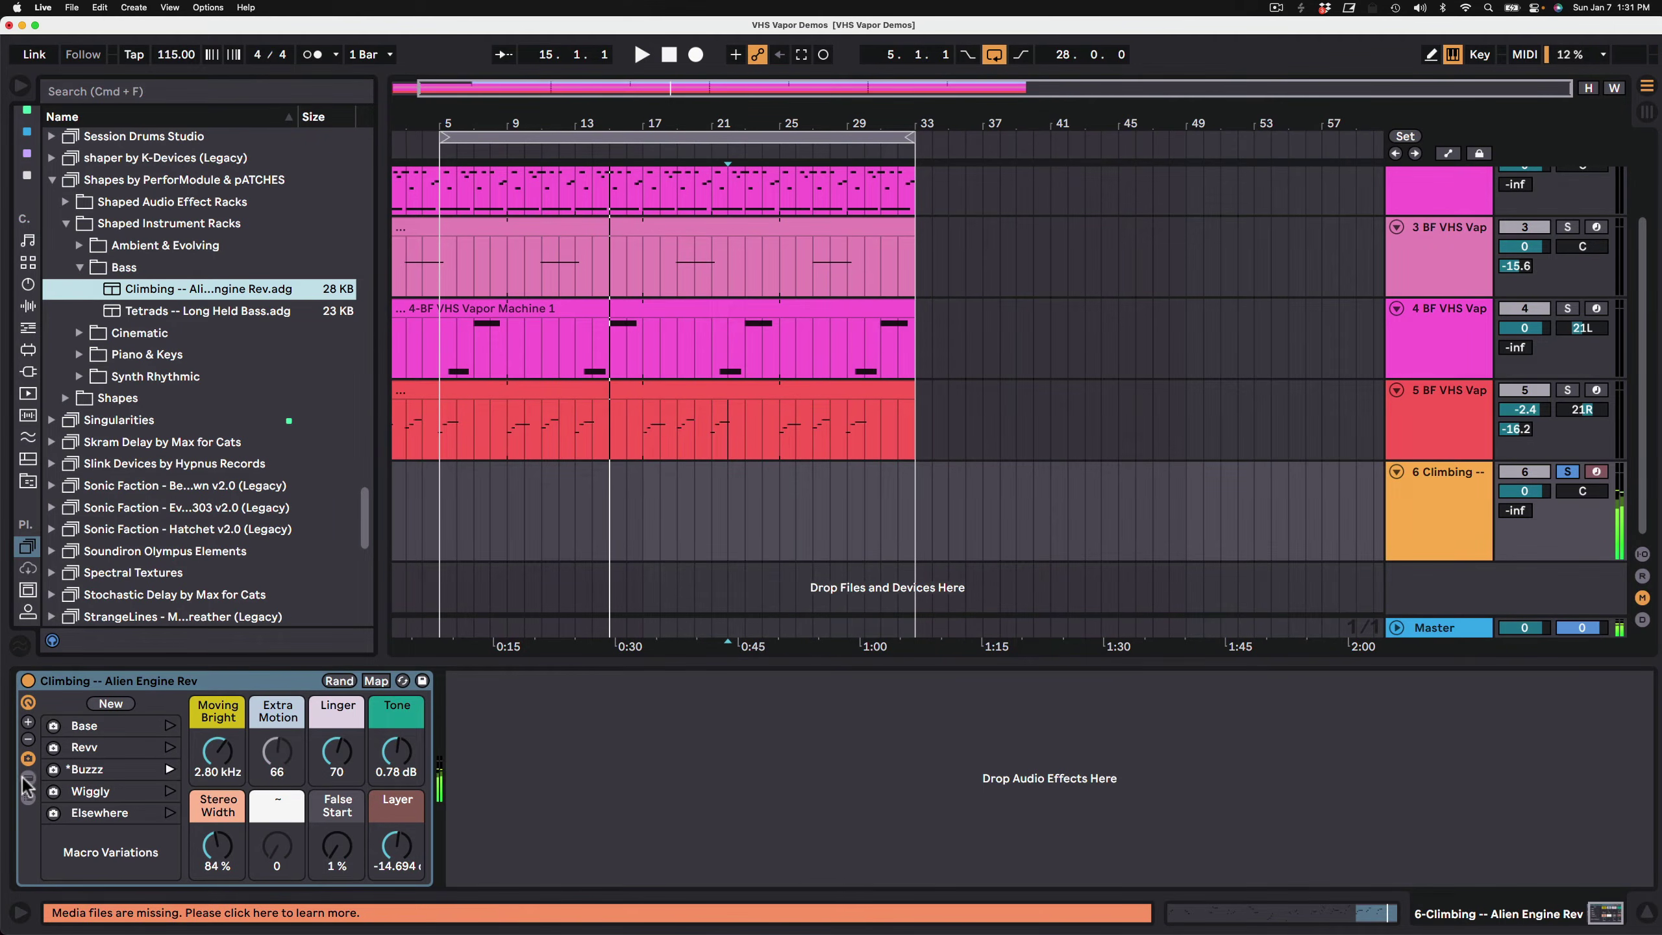
Show the Climbing rack's devices and set its Shaper's Length to 67 and Smooth to 53%.
left_click(26, 786)
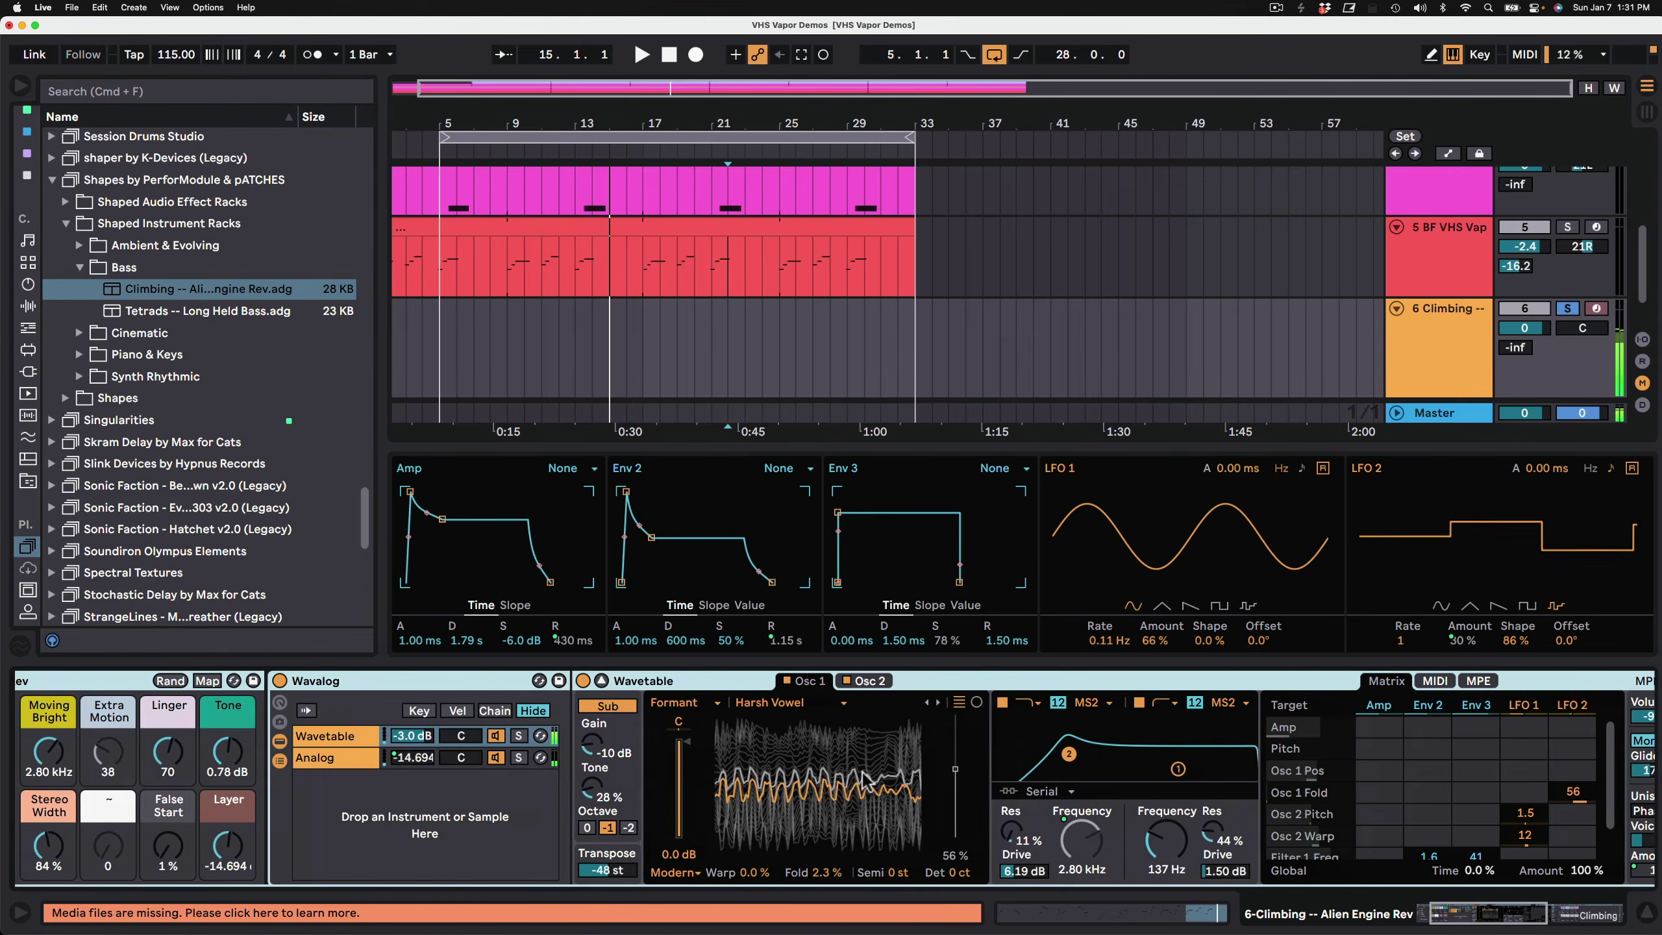
scroll(865, 781, "right", 5)
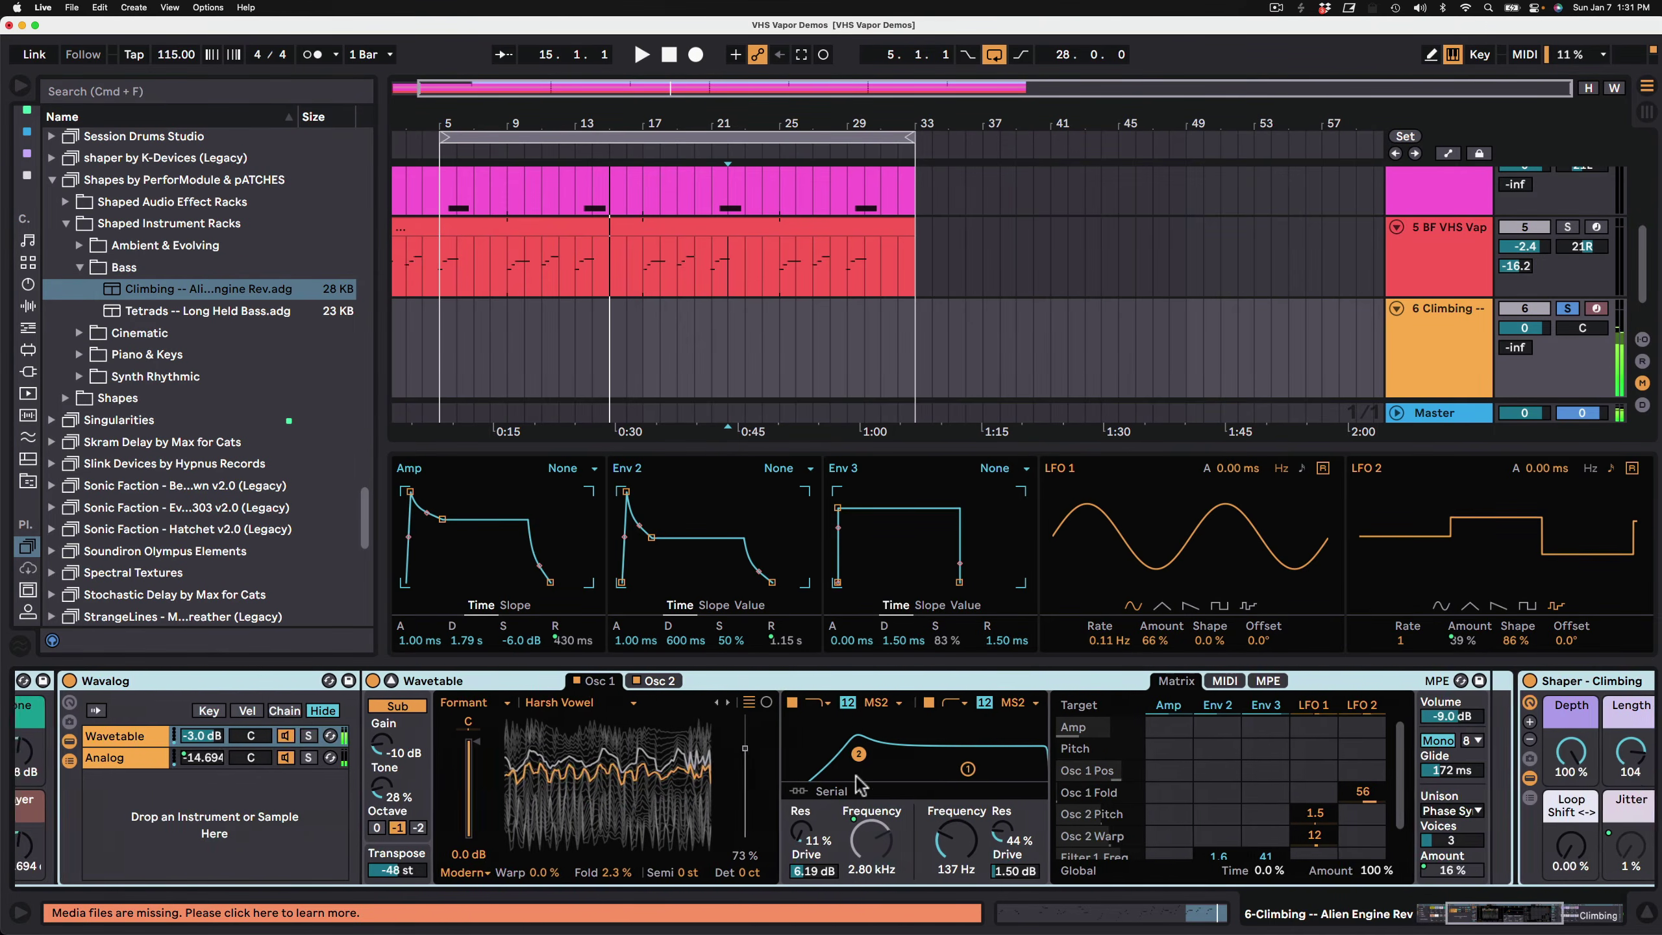
scroll(855, 775, "right", 3)
scroll(1280, 775, "right", 3)
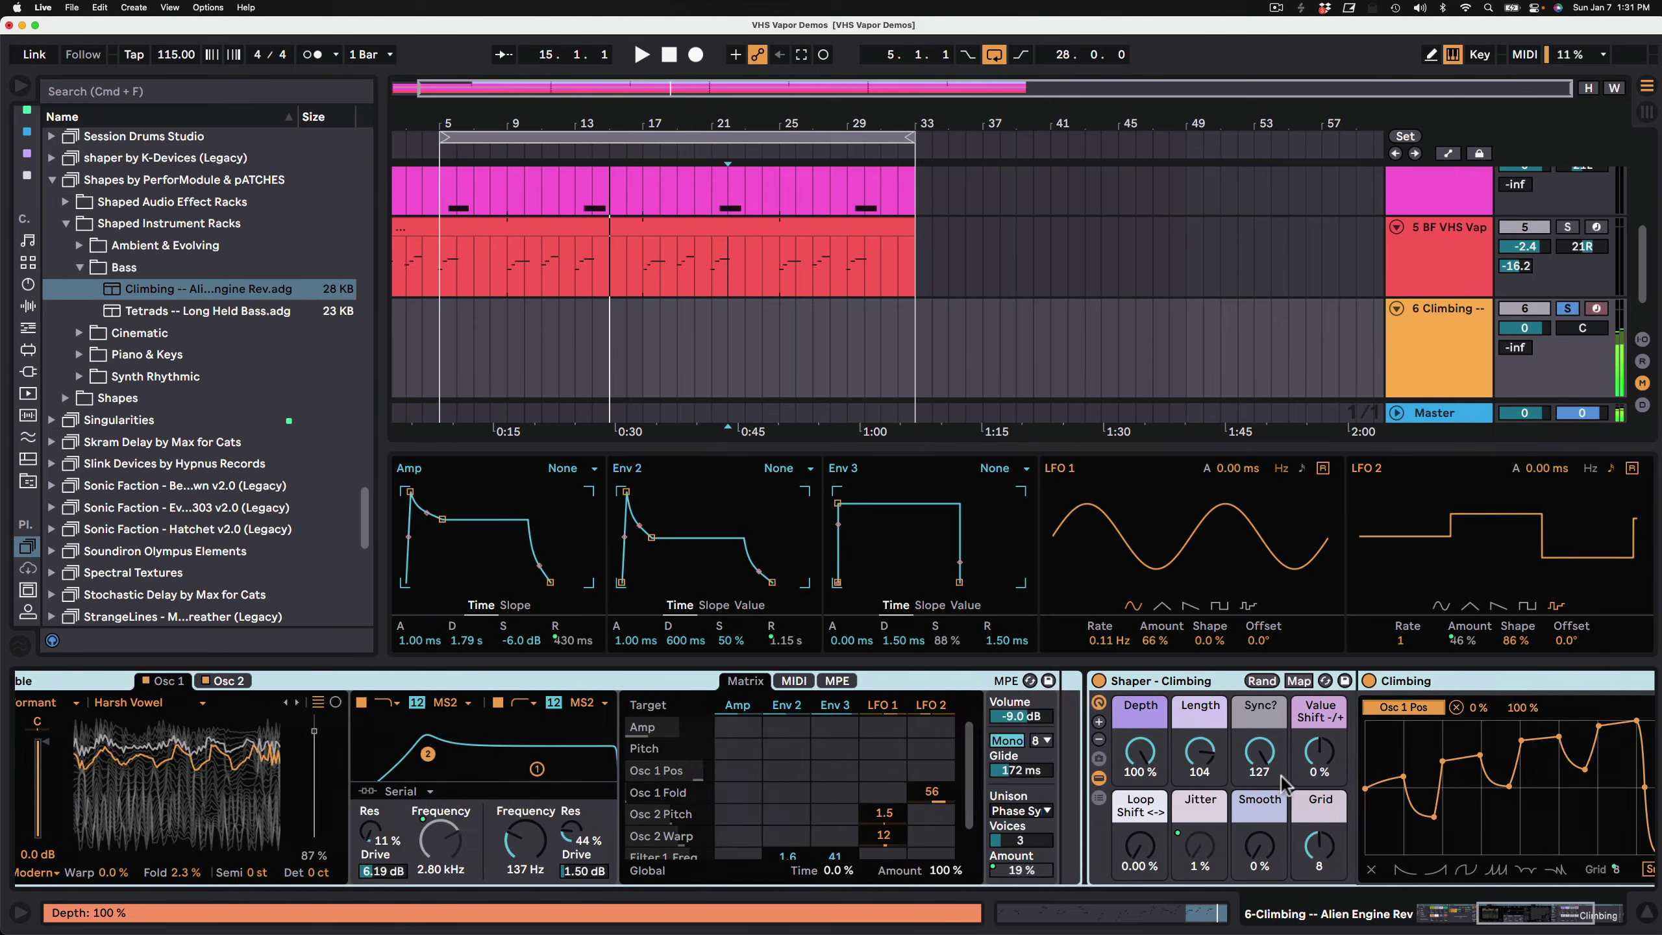
scroll(1280, 775, "right", 5)
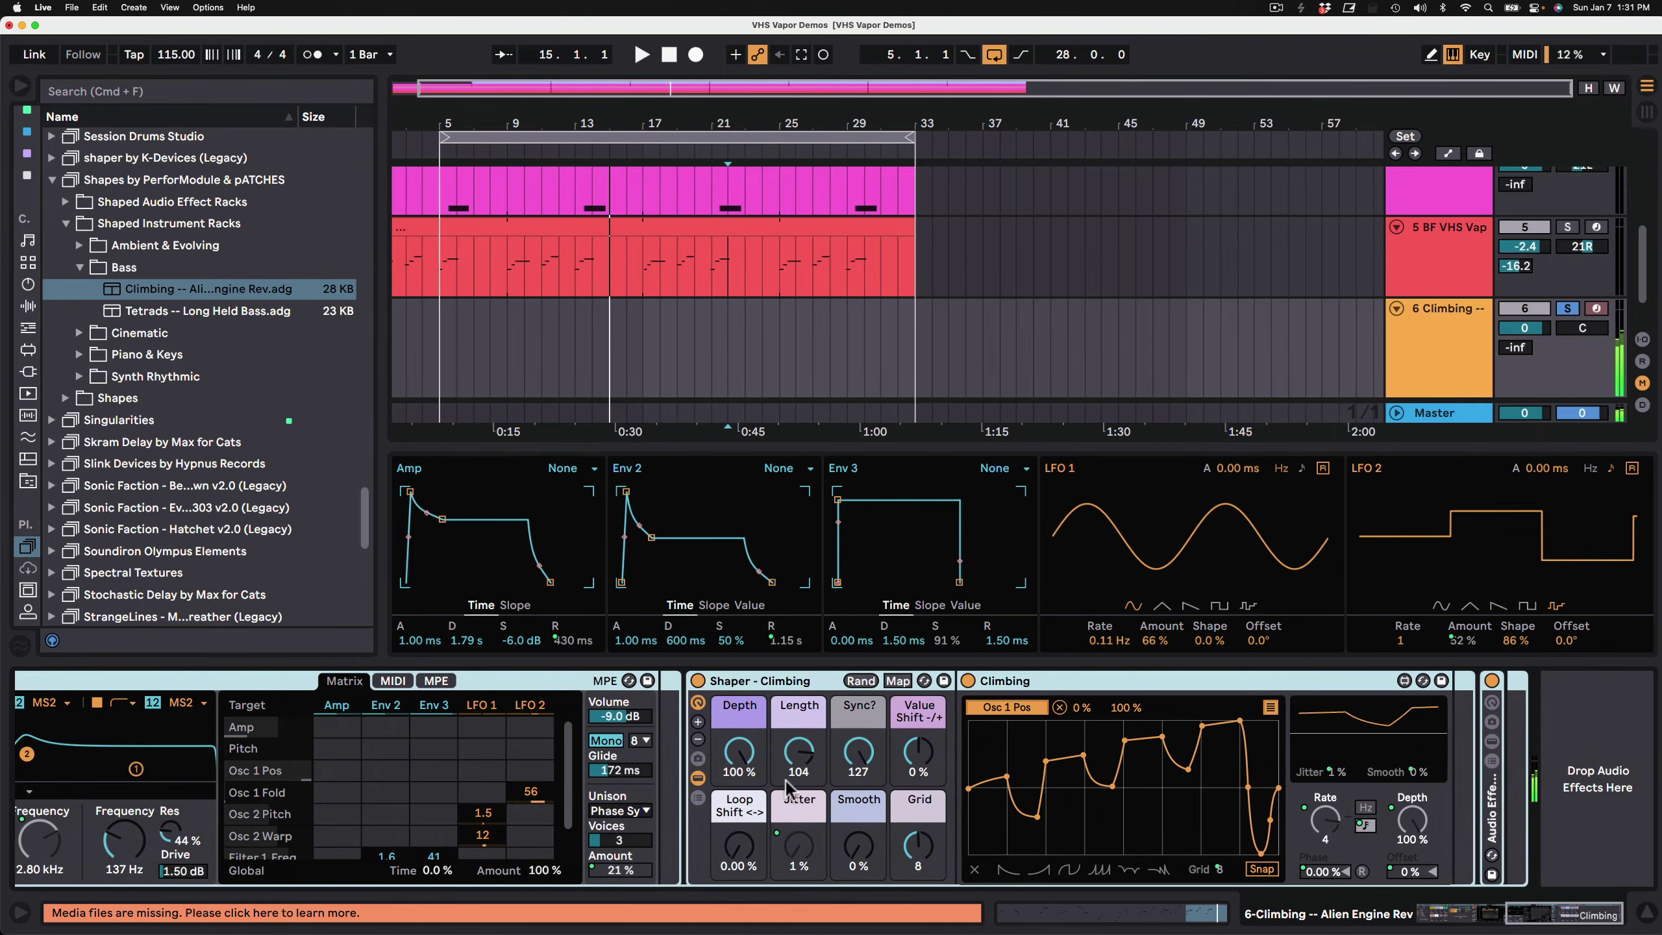
mouse_move(799, 752)
left_mouse_down()
mouse_move(798, 820)
mouse_move(798, 778)
left_mouse_up()
left_click_drag(858, 845, 798, 771)
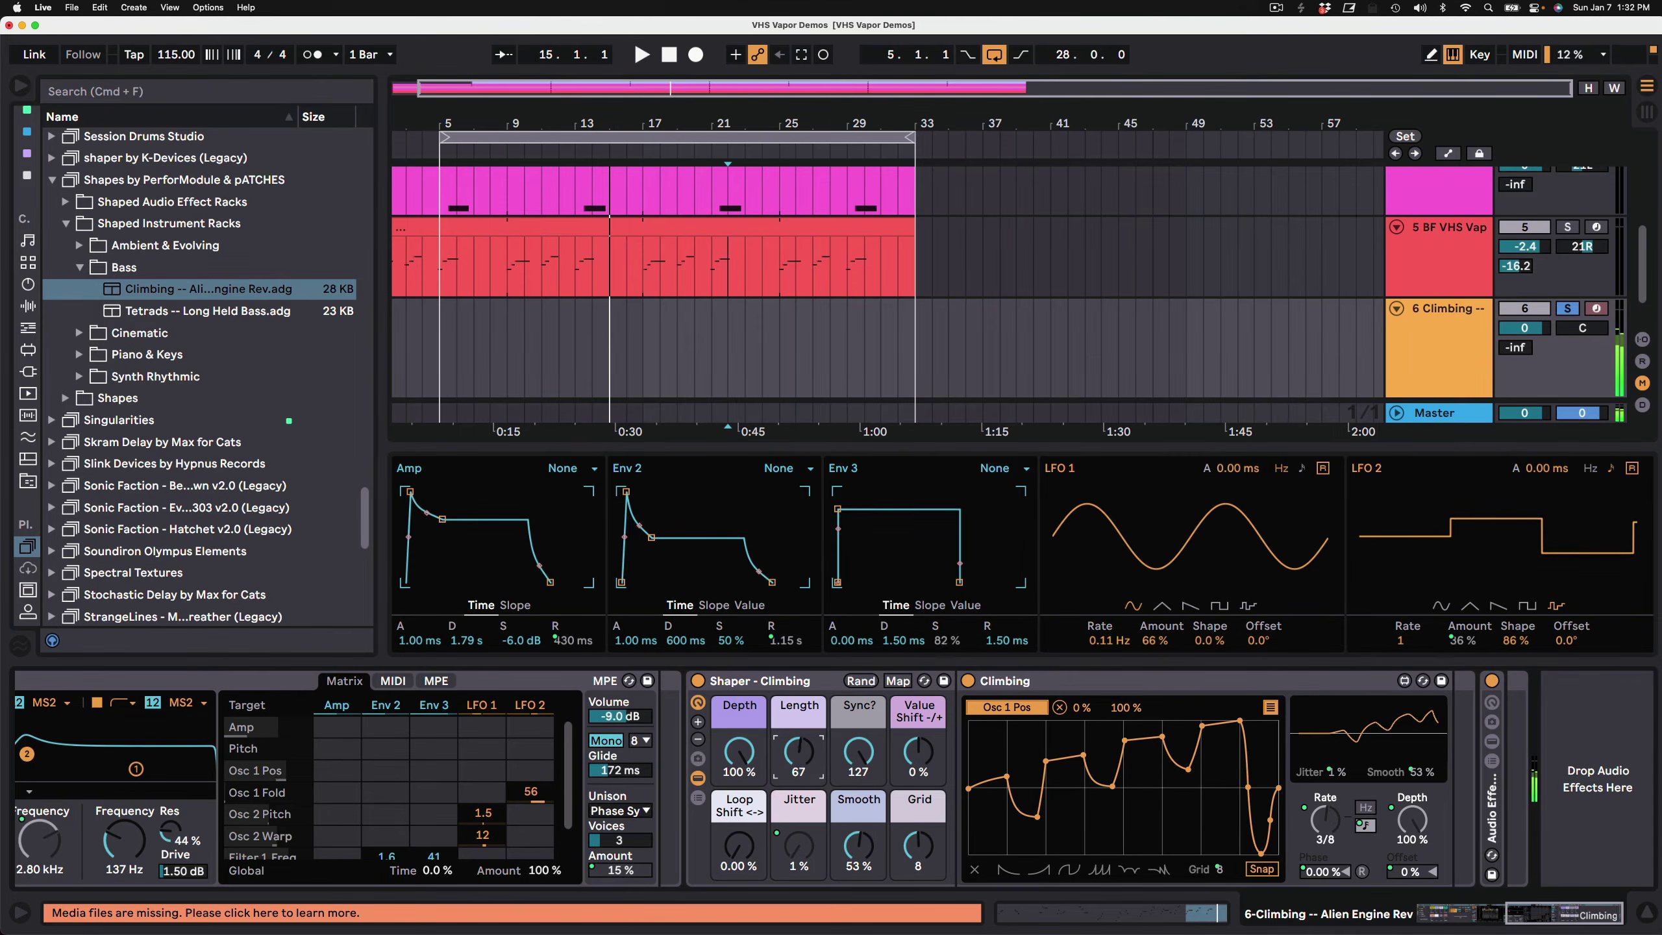
Load the Pyramids -- Endlessly Harmonic Drone rack from the Cinematic folder and audition its Bits, Slip and The Long Game variations.
scroll(213, 772, "left", 15)
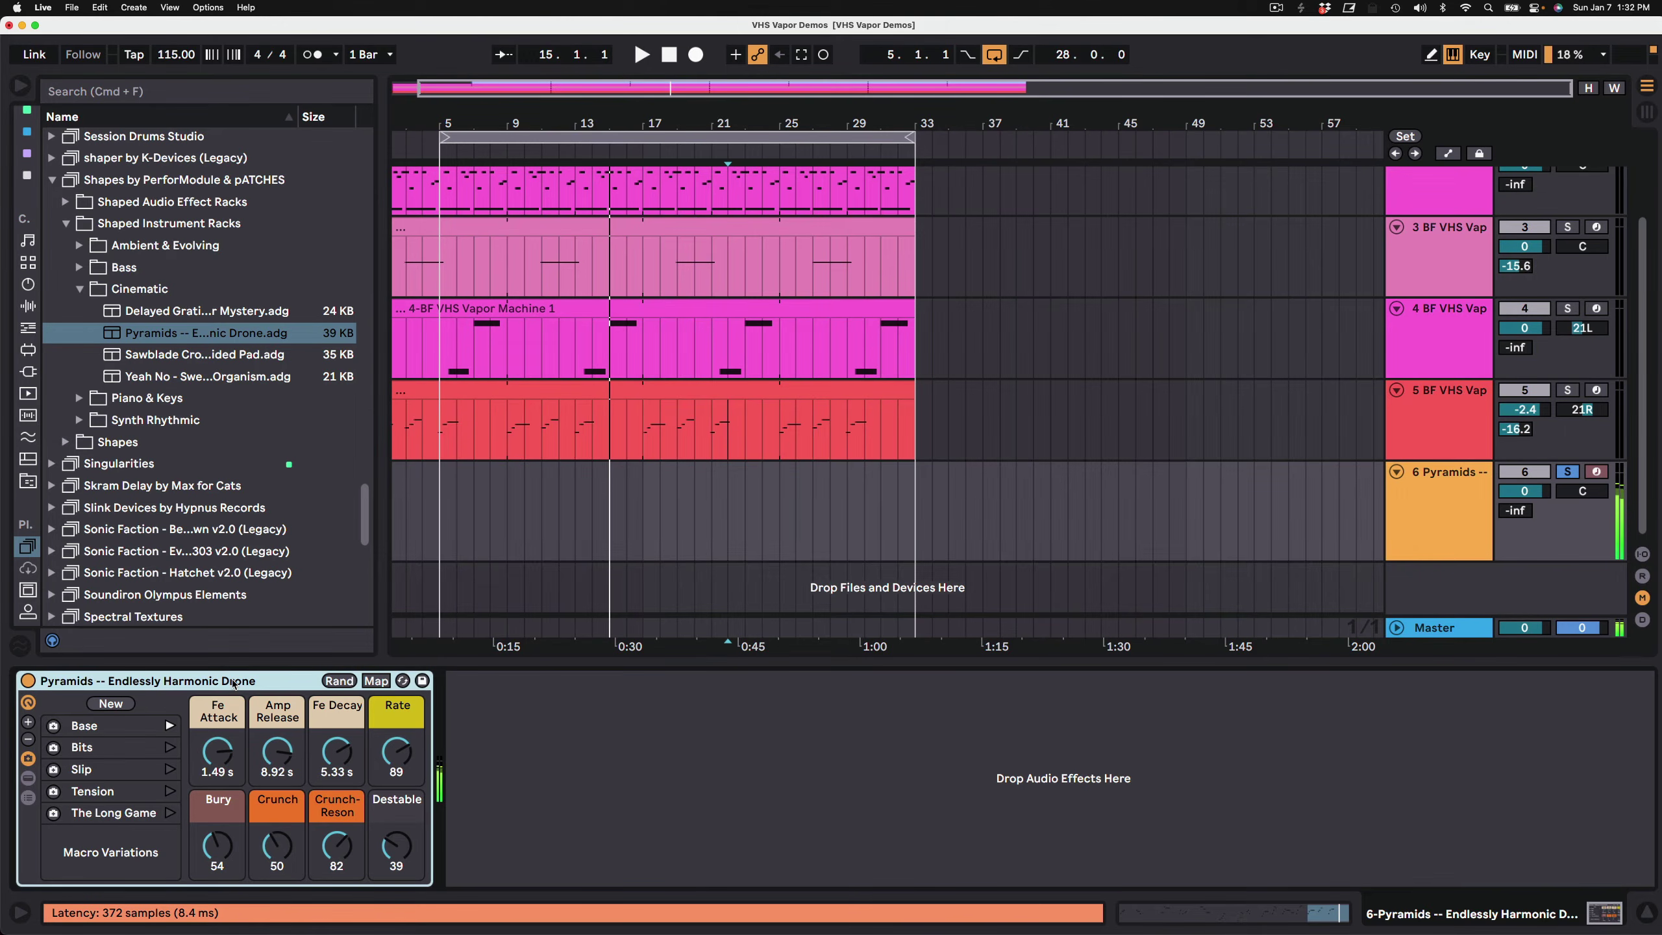
left_click(171, 747)
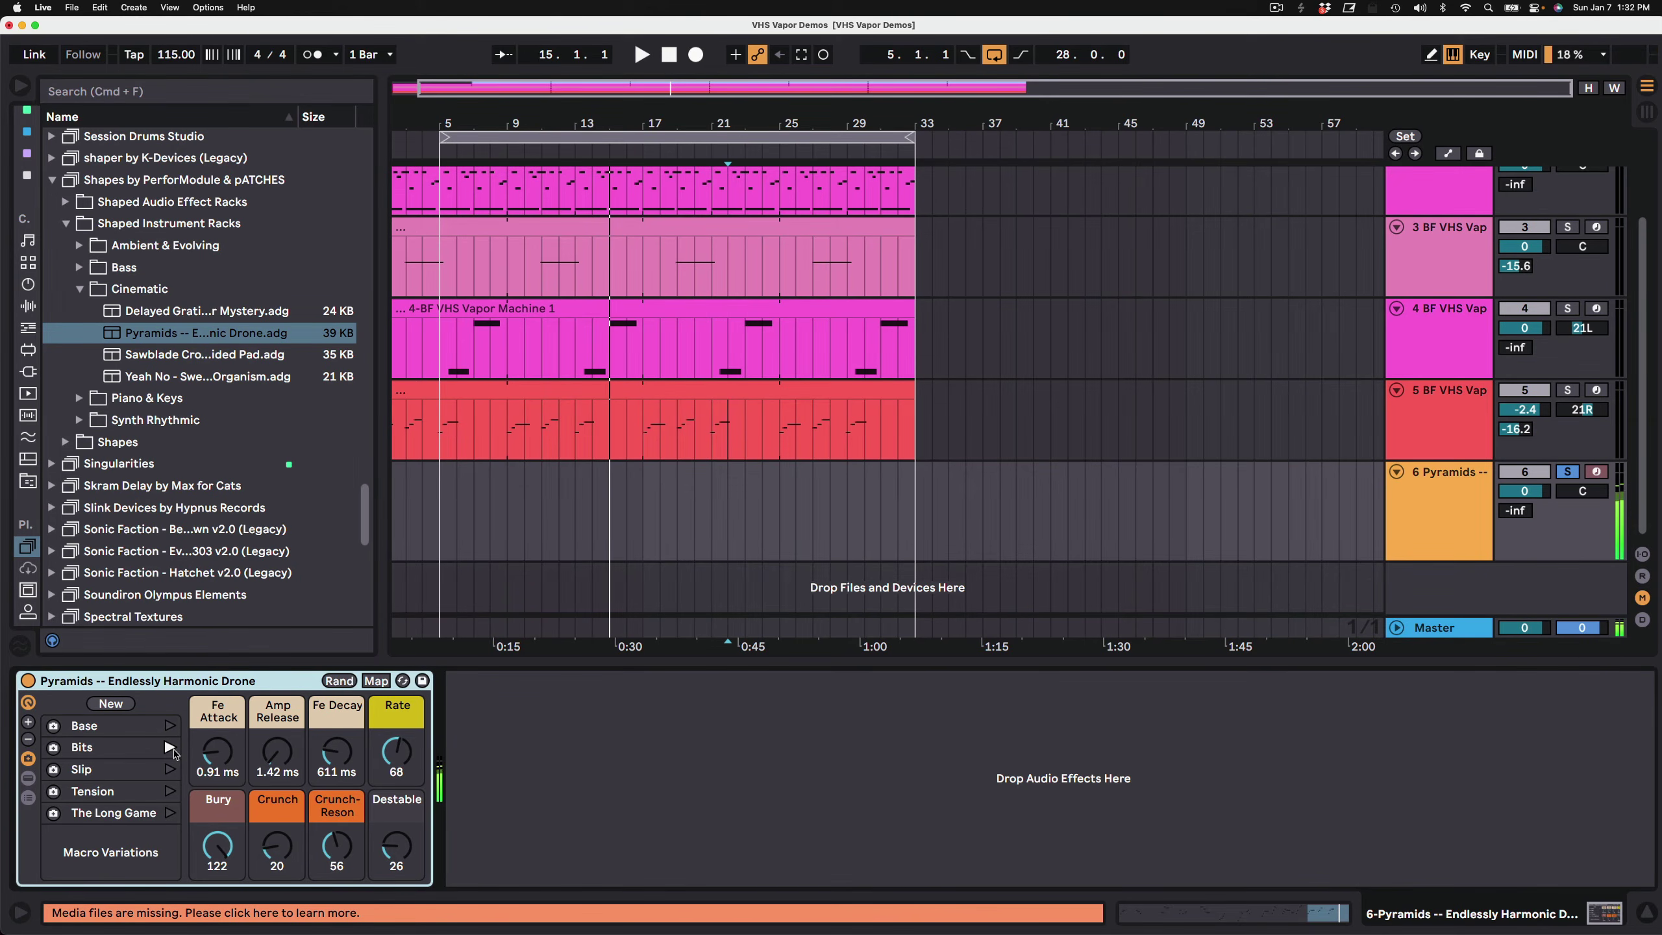
left_click(170, 770)
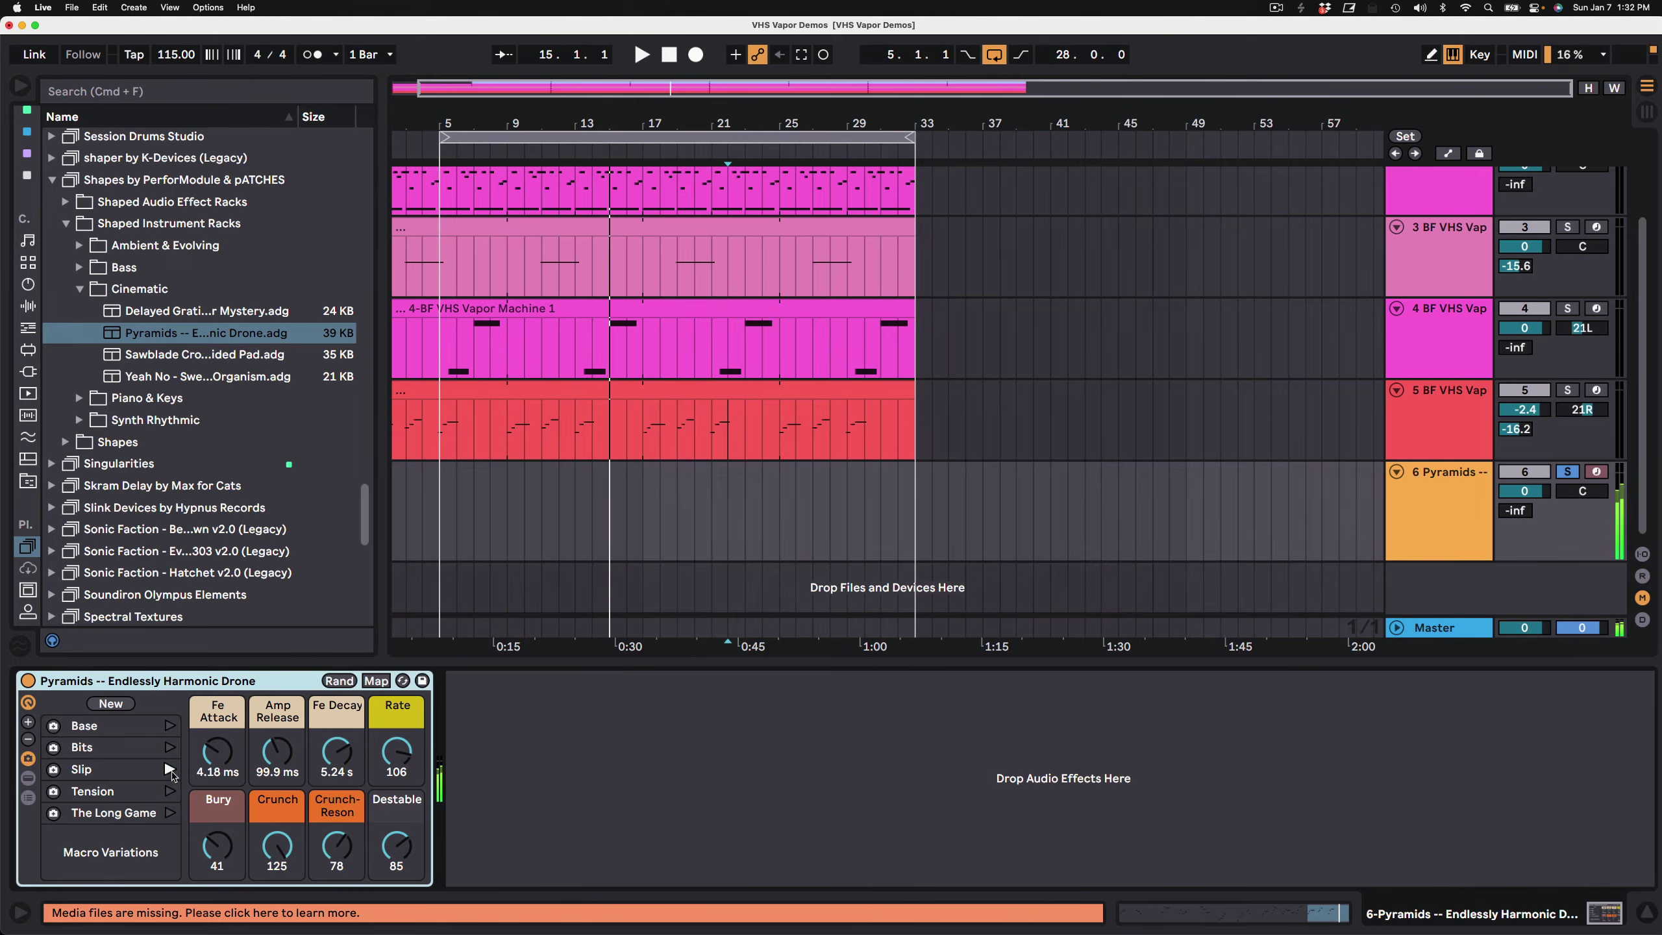
left_click(170, 812)
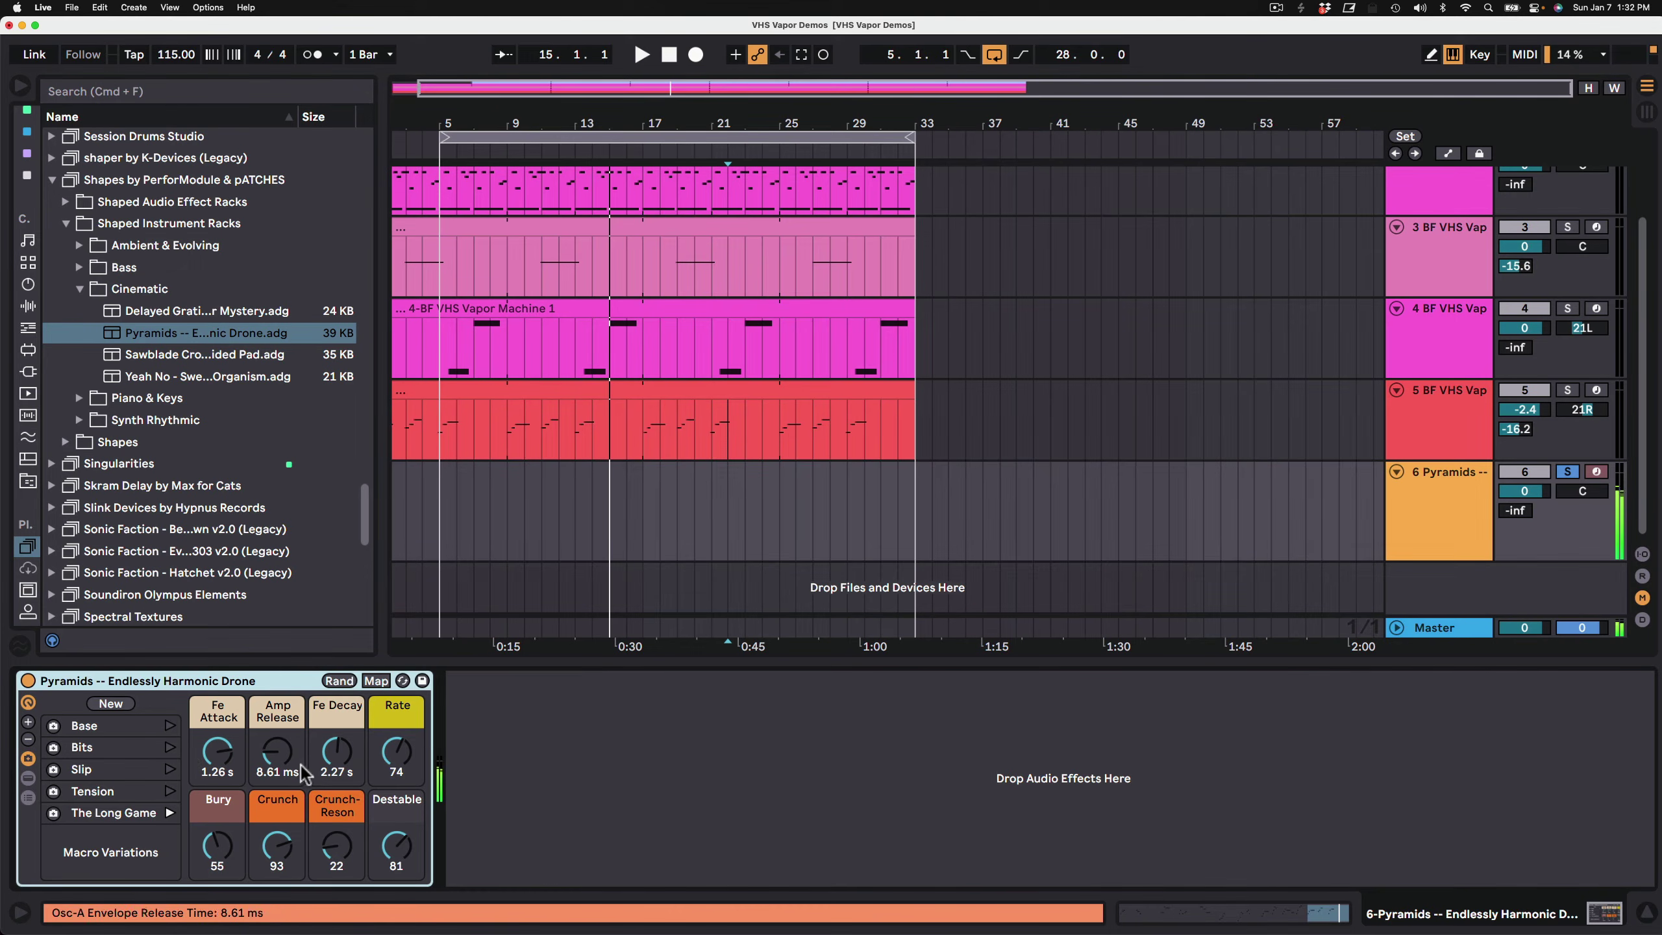
Set the Pyramids rack's Rate macro to 28, Crunch-Reson to 61, Destable to 88 and Bury to 89.
left_click_drag(396, 753, 337, 825)
mouse_move(215, 848)
left_mouse_down()
mouse_move(213, 828)
mouse_move(216, 851)
left_mouse_up()
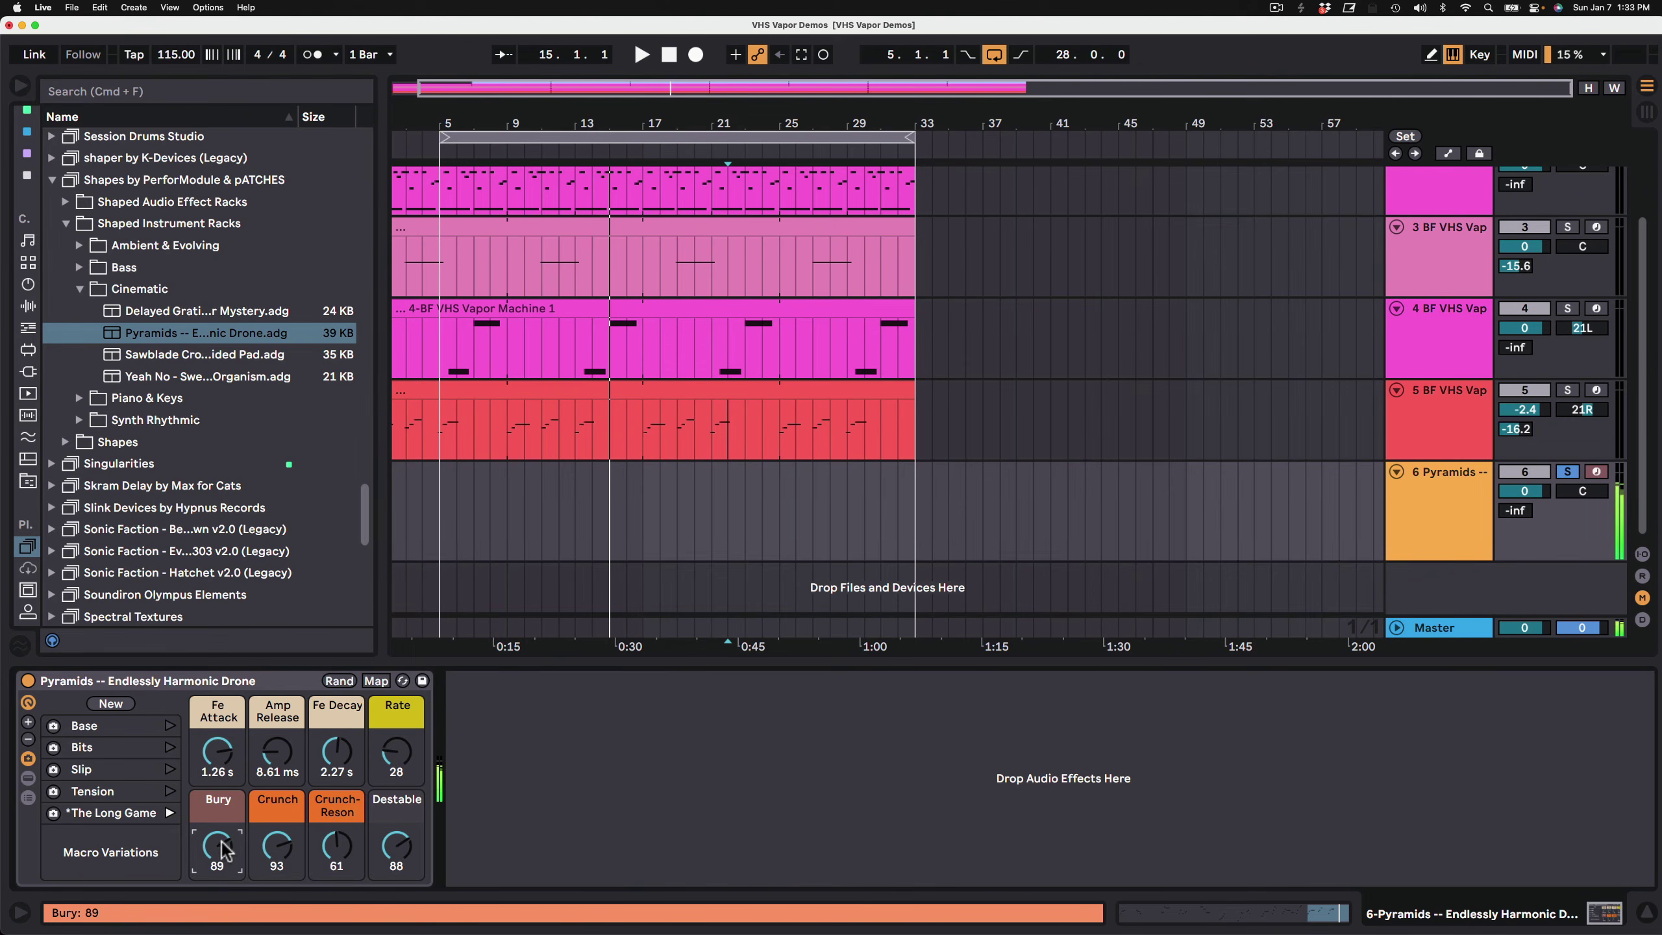
right_click(224, 849)
key("Escape")
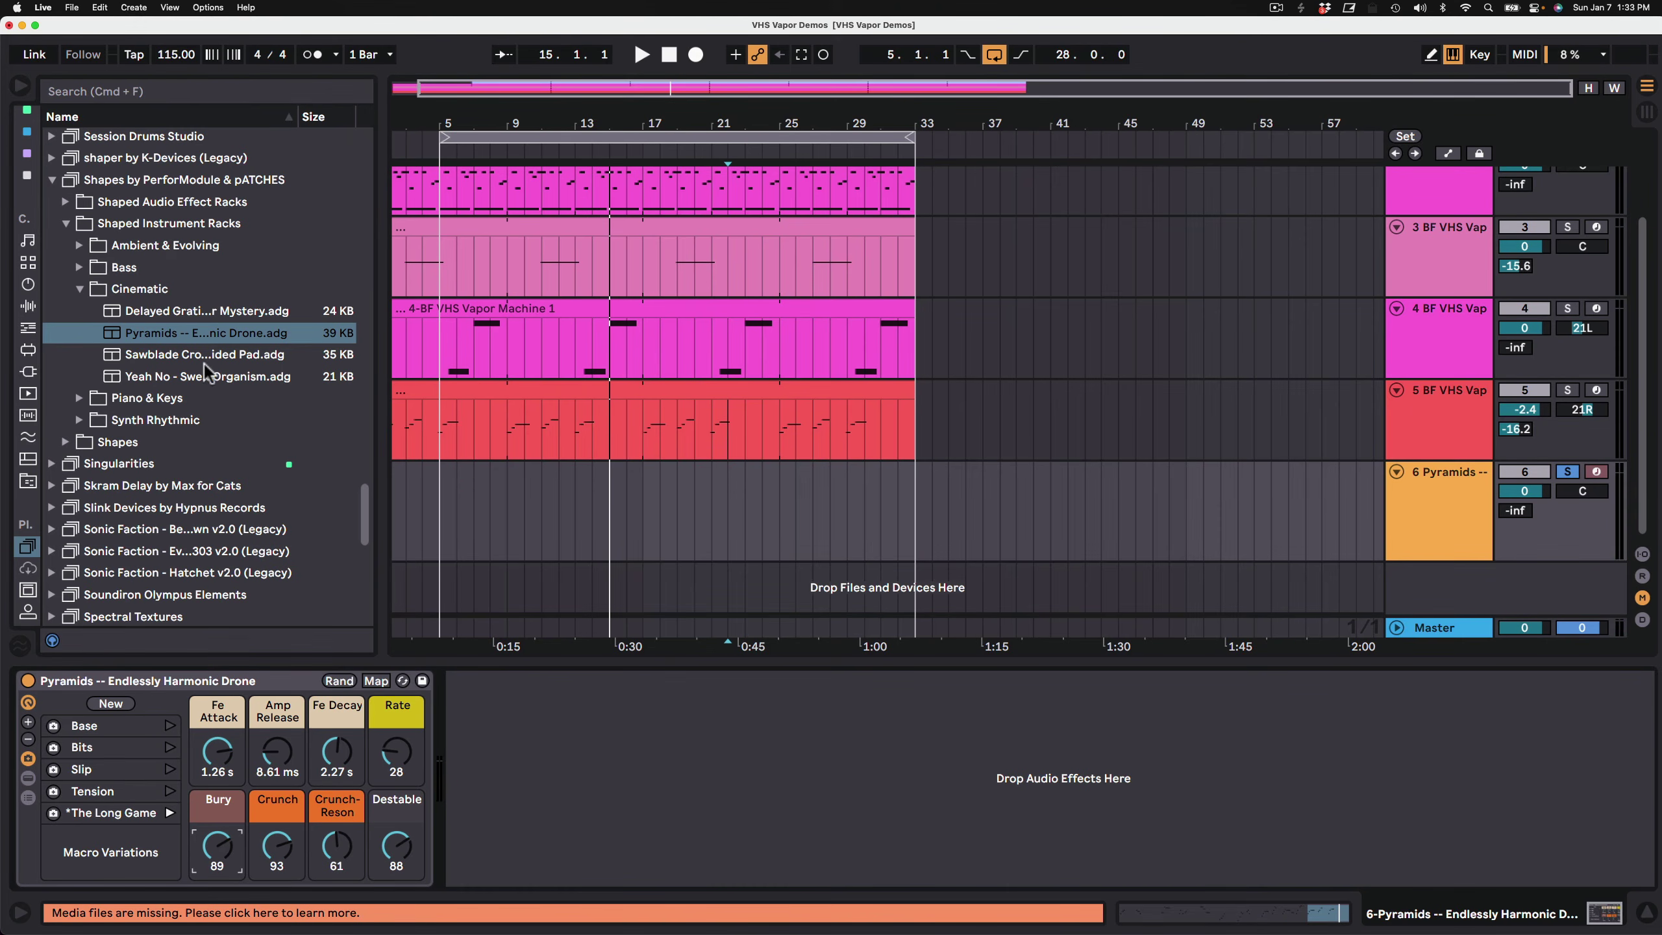
Load the Yeah No - Swelling Depthful Organism rack, audition its Grimey variation, and select the Shapes pack in the browser.
left_click_drag(204, 376, 220, 677)
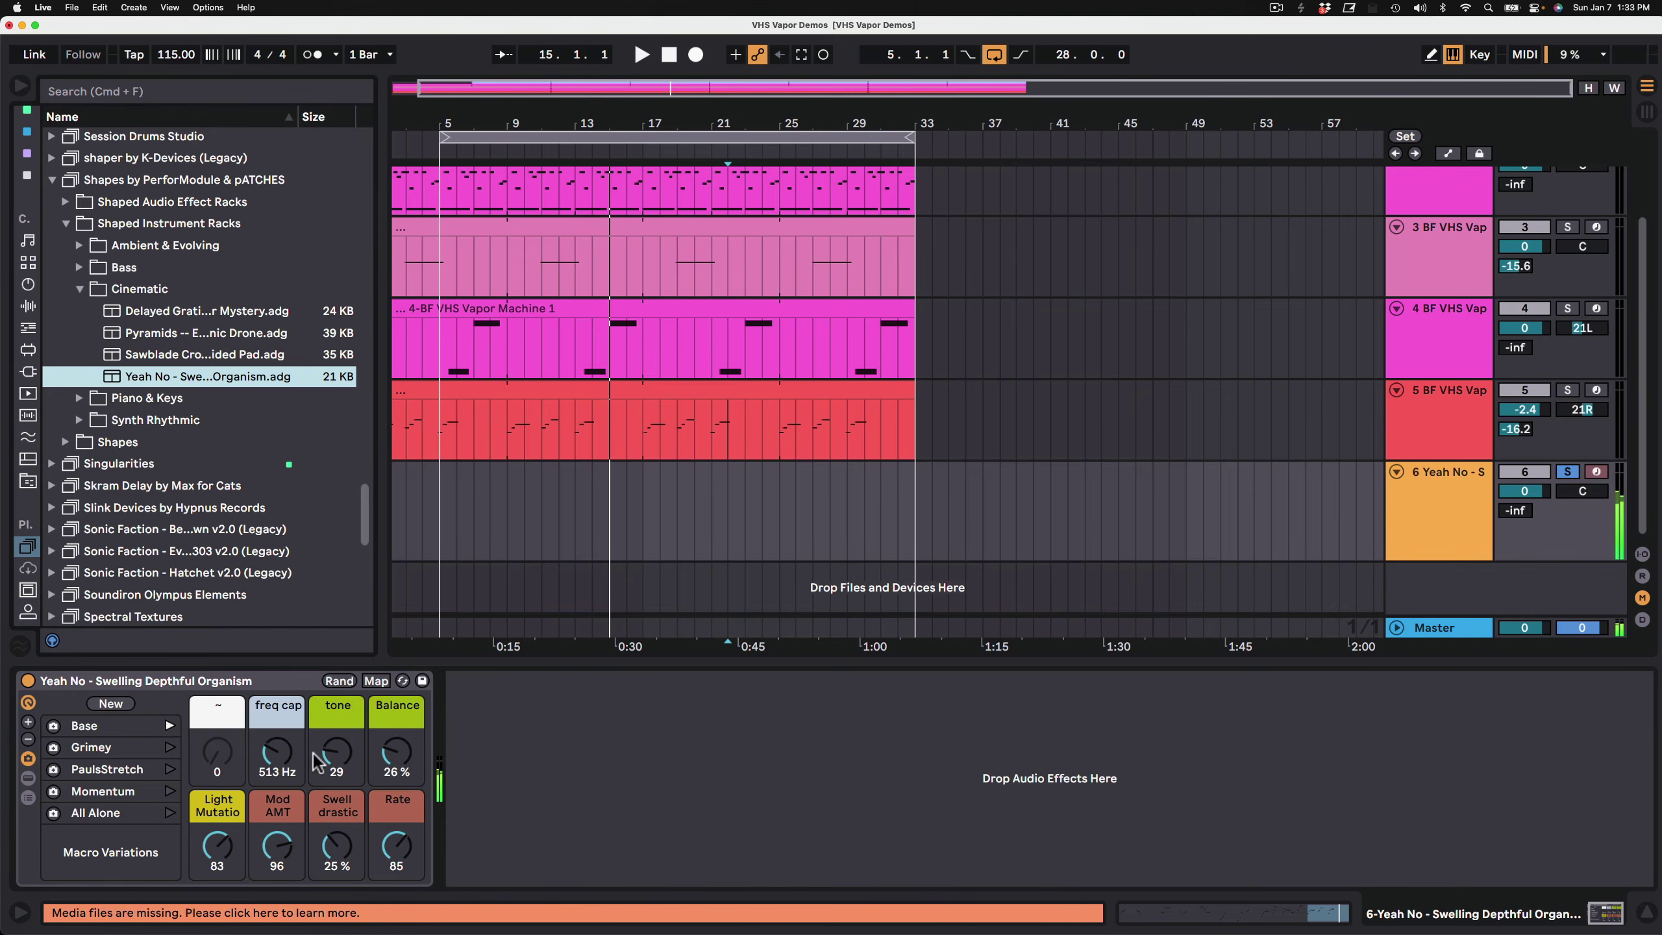
left_click(170, 749)
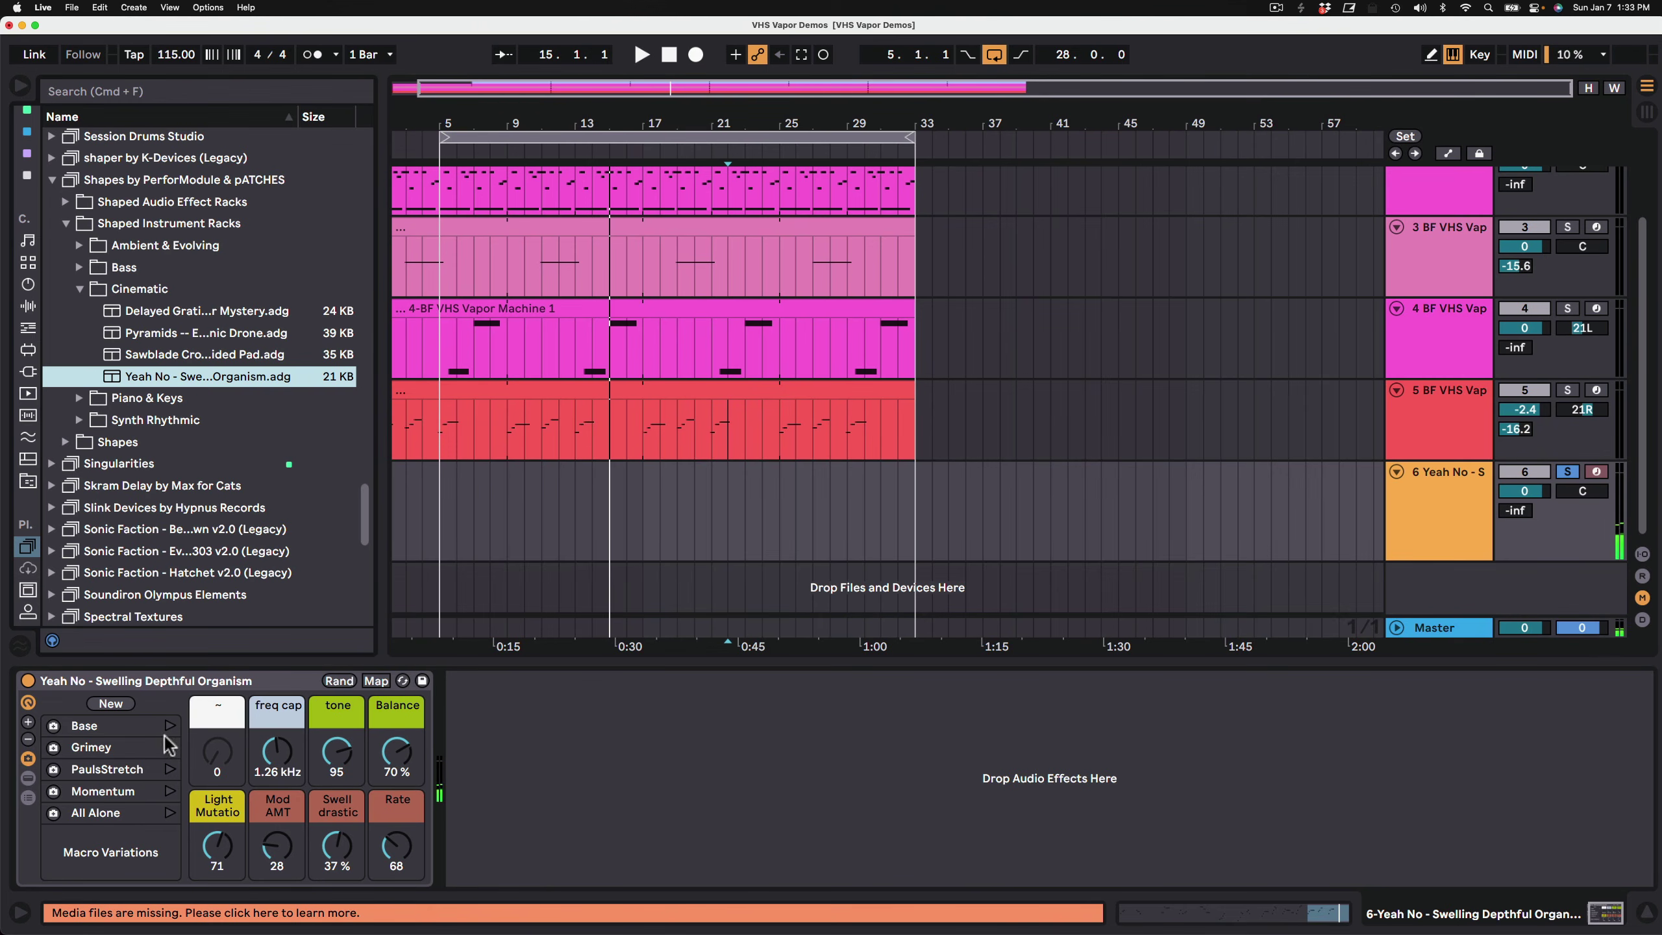
left_click(245, 181)
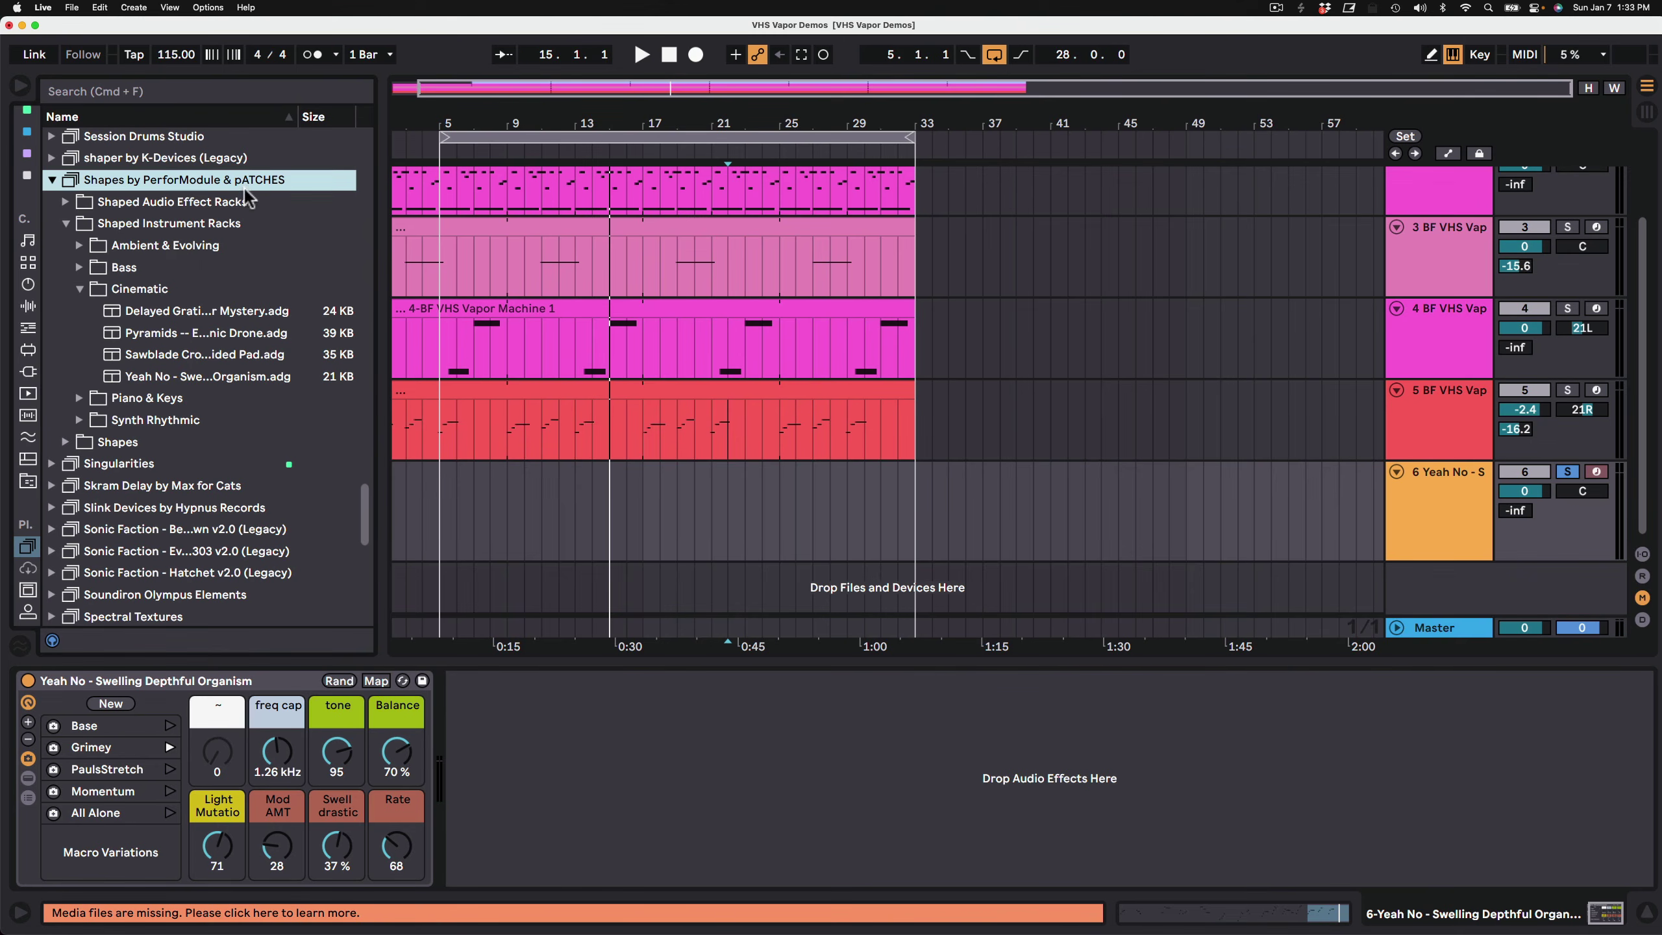